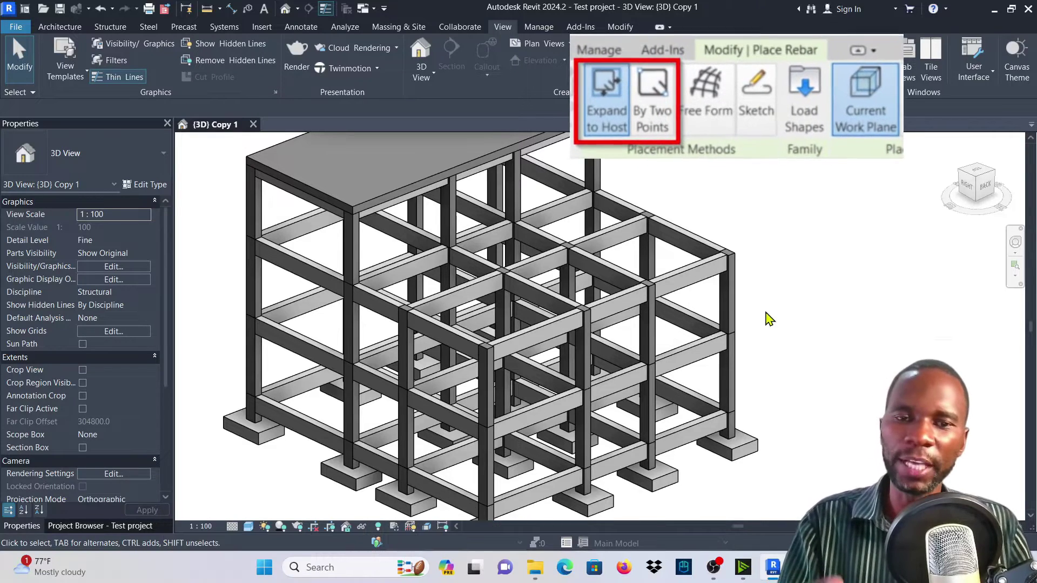
pyautogui.keyDown('shift'); pyautogui.moveTo(770, 318); pyautogui.dragTo(718, 330, button='middle'); pyautogui.keyUp('shift')
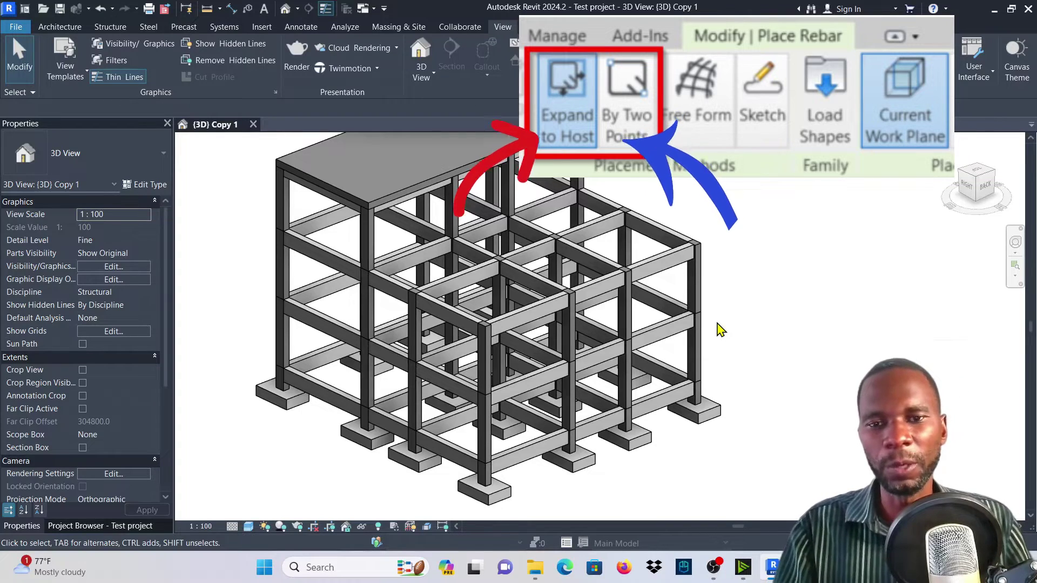
pyautogui.scroll(-2, 528, 274)
pyautogui.scroll(5, 567, 289)
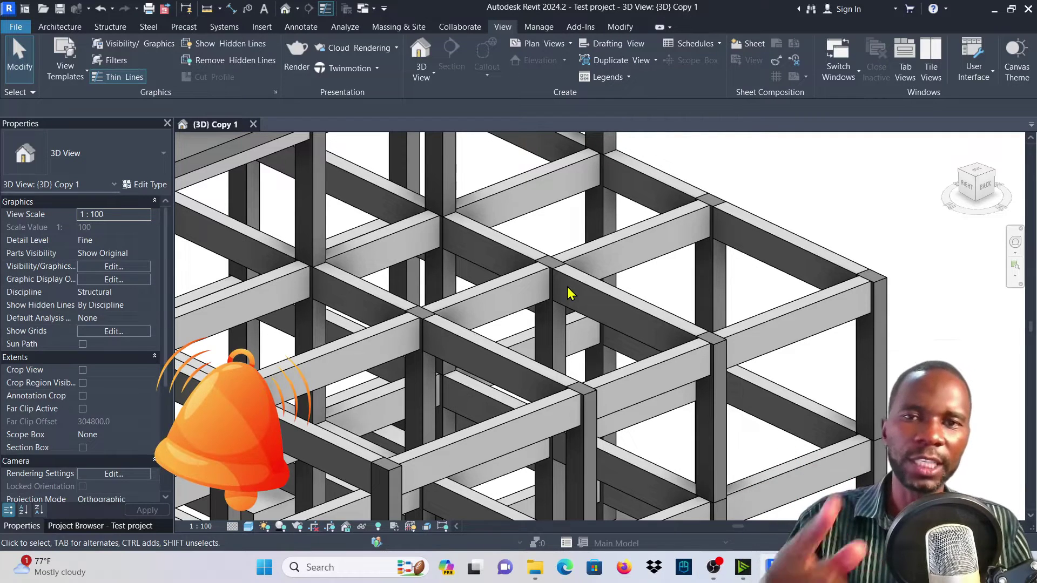
pyautogui.scroll(-5, 568, 292)
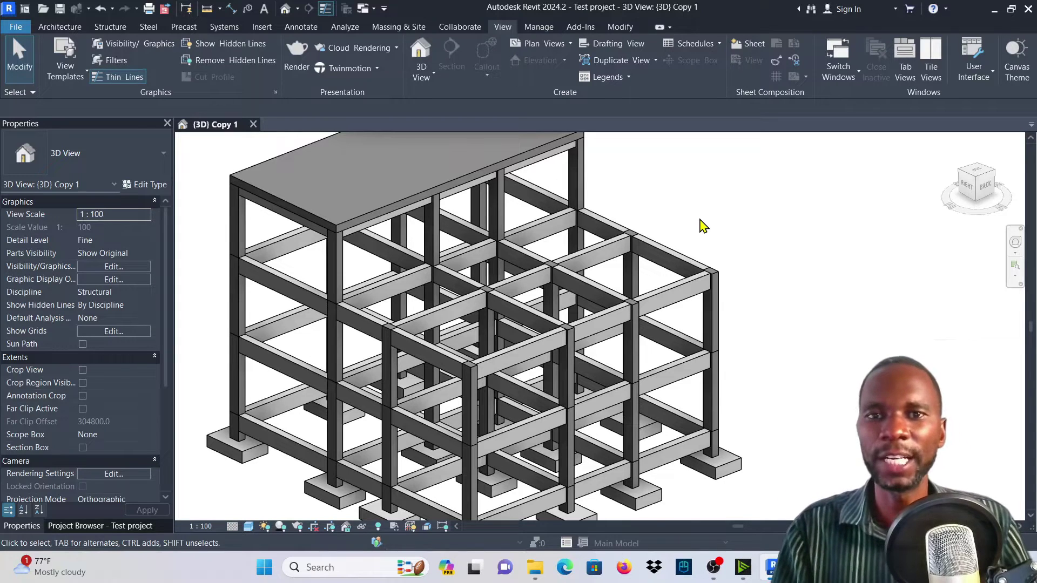
pyautogui.scroll(-3, 589, 286)
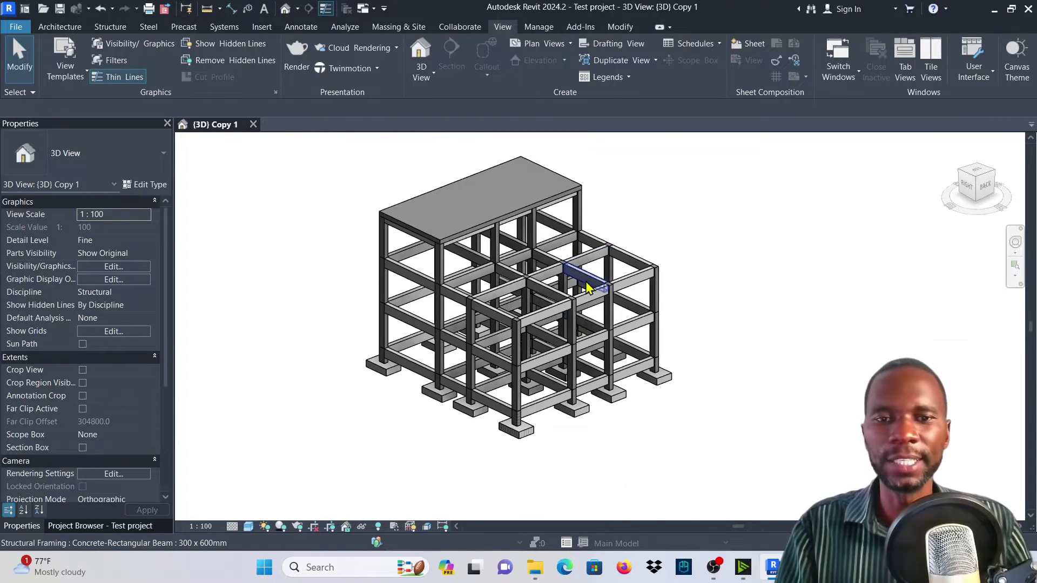
pyautogui.scroll(5, 583, 372)
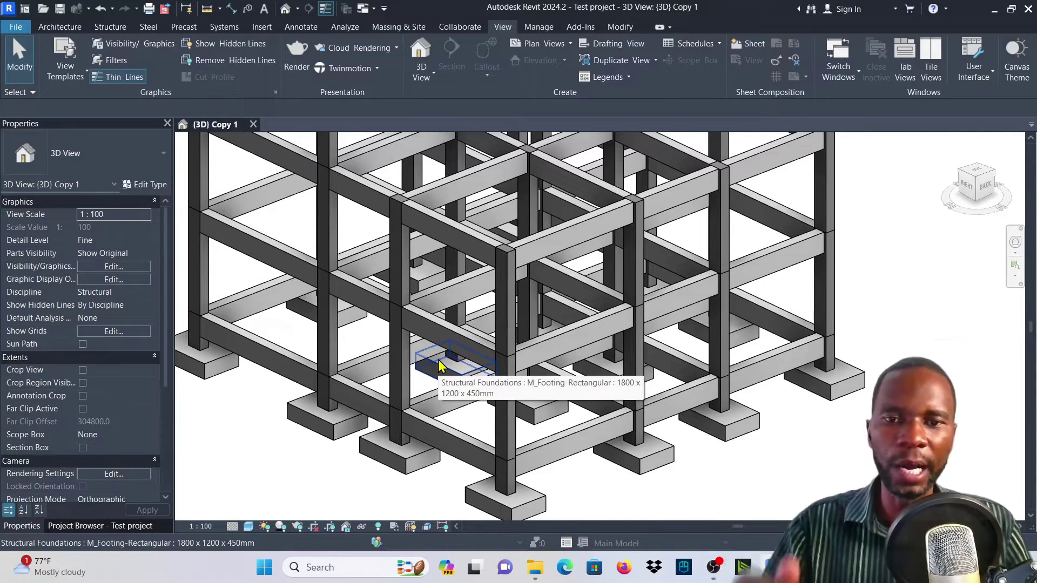
pyautogui.scroll(-2, 438, 366)
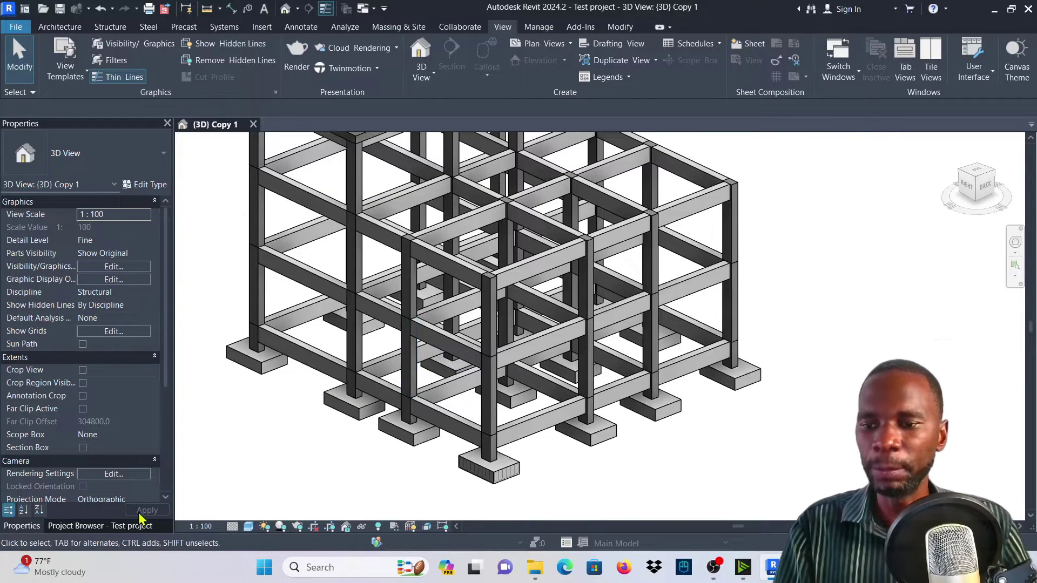
# Open the Level 1 structural plan and locate the rectangular footing at the intersection of grids 2 and 4
pyautogui.click(95, 526)
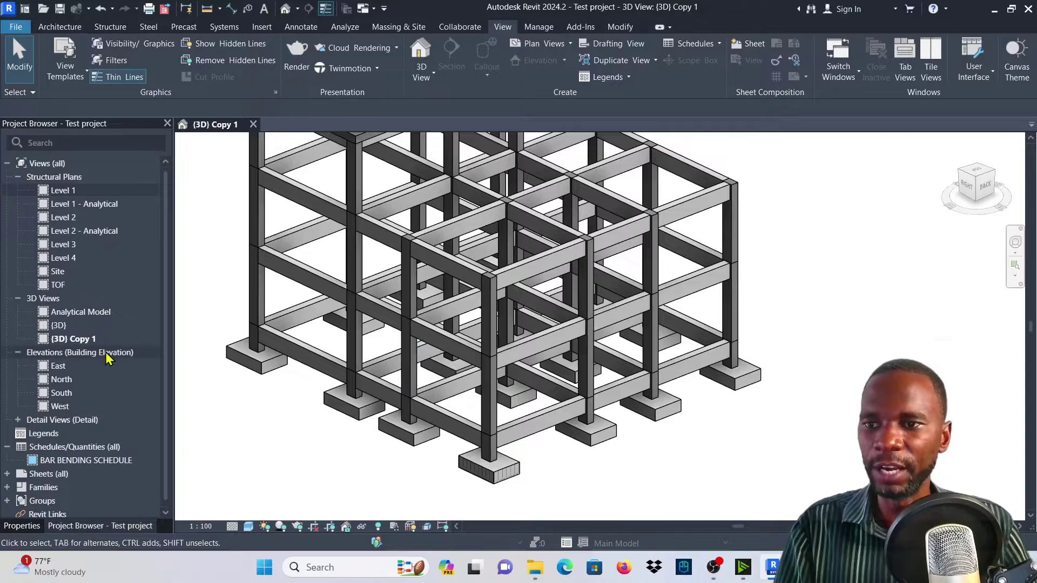
pyautogui.doubleClick(61, 191)
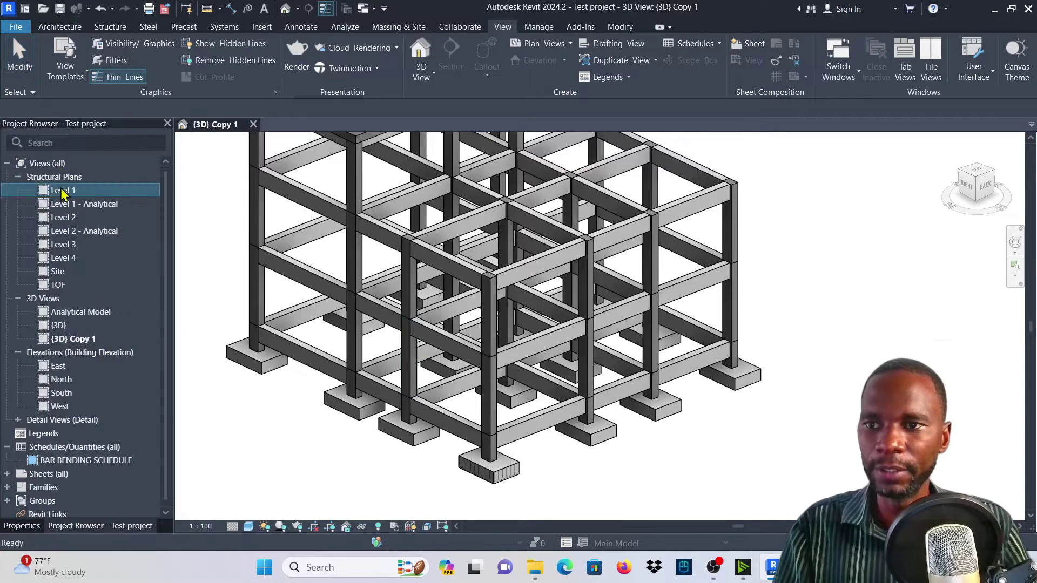
pyautogui.scroll(5, 613, 345)
pyautogui.scroll(3, 612, 322)
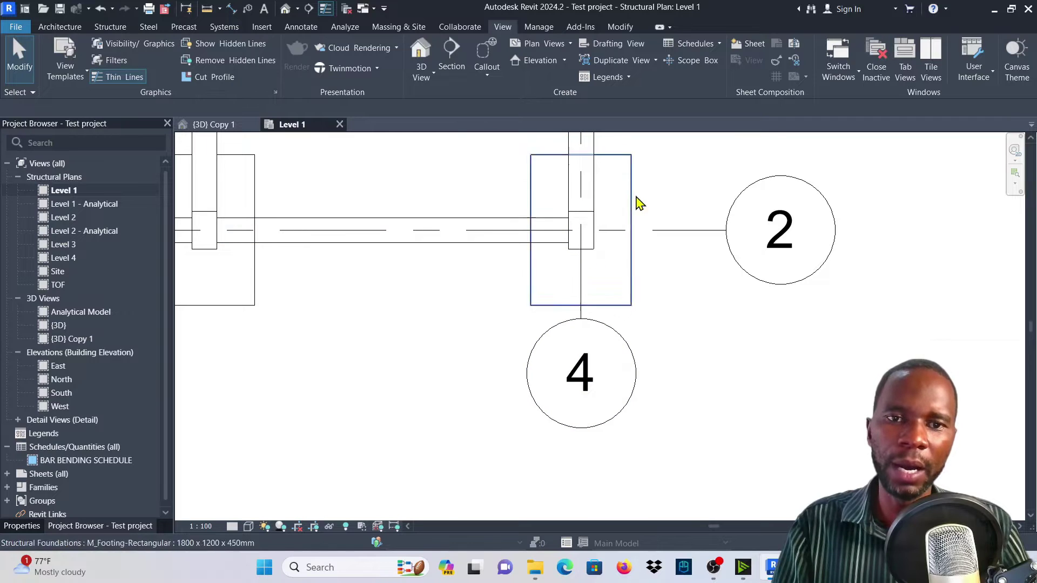
pyautogui.click(635, 216)
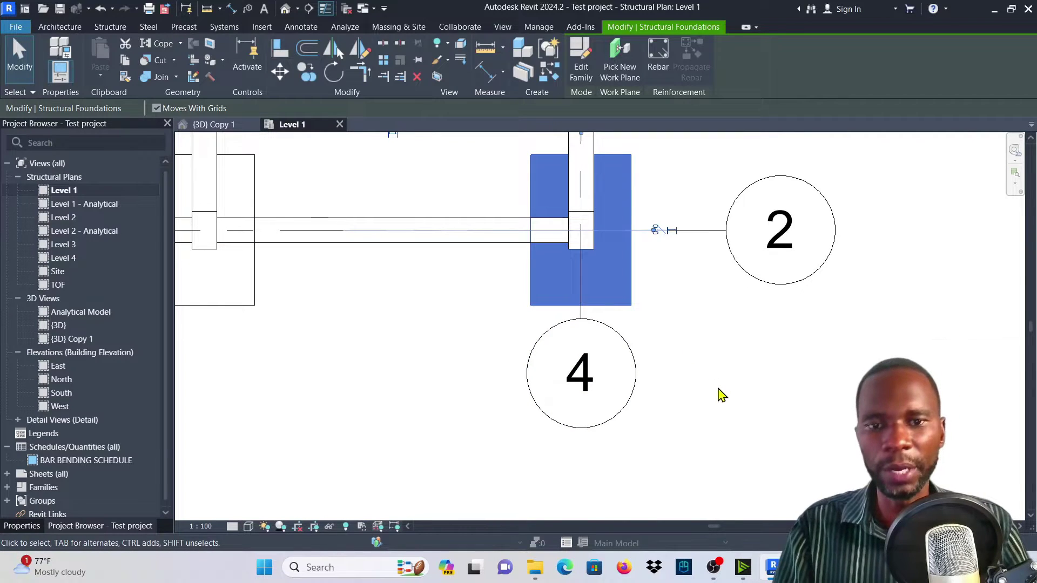
pyautogui.scroll(-1, 527, 398)
pyautogui.click(673, 182)
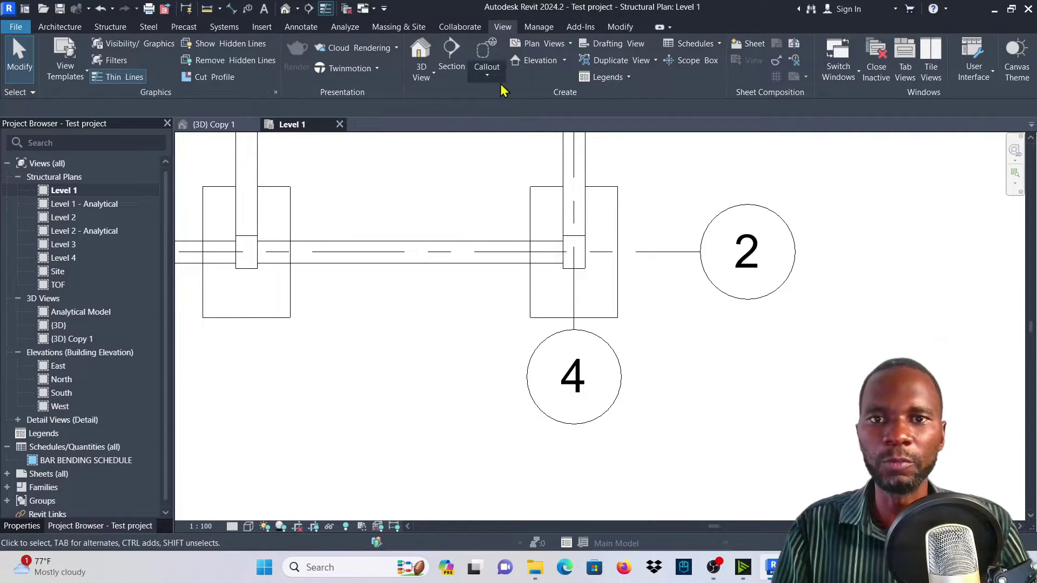
# Create a section along grid 4, cutting vertically through the footing at grid 2
pyautogui.click(452, 54)
pyautogui.scroll(-1, 507, 317)
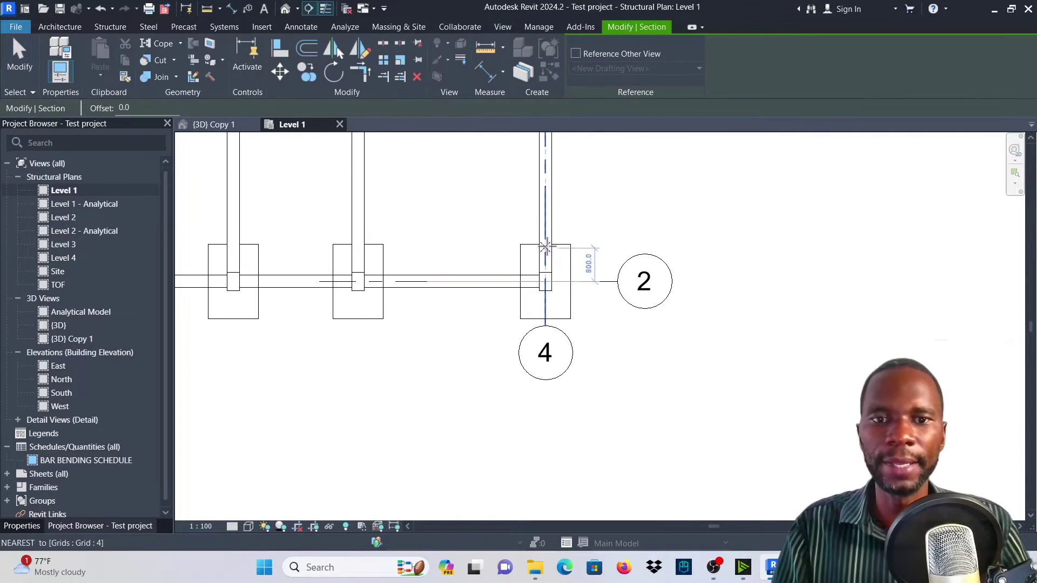
pyautogui.click(545, 222)
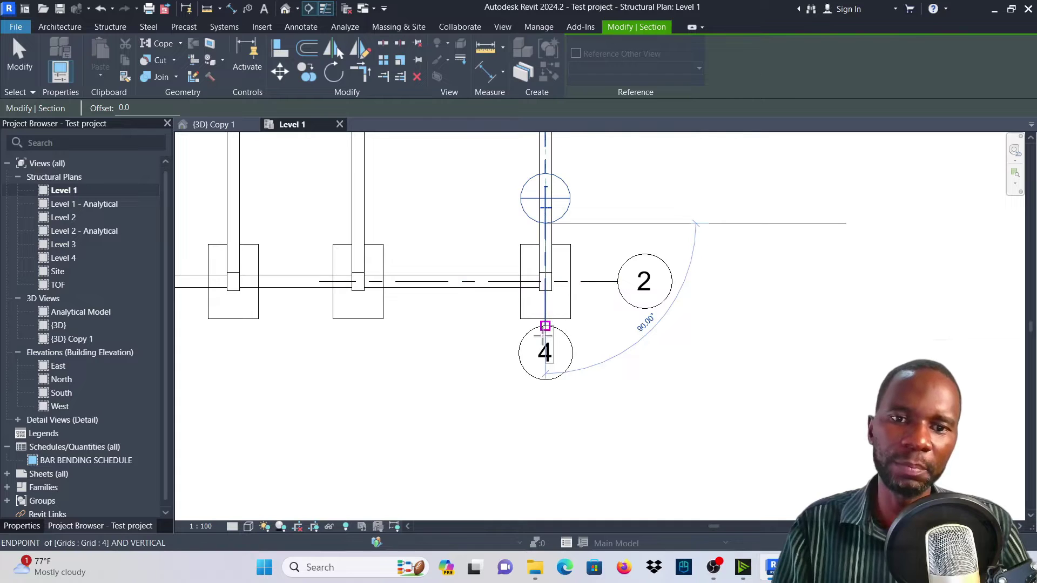
pyautogui.click(545, 338)
# Tighten the new section's far clip and both side extents closely around the footing at grids 2 and 4
pyautogui.moveTo(601, 280); pyautogui.dragTo(587, 280)
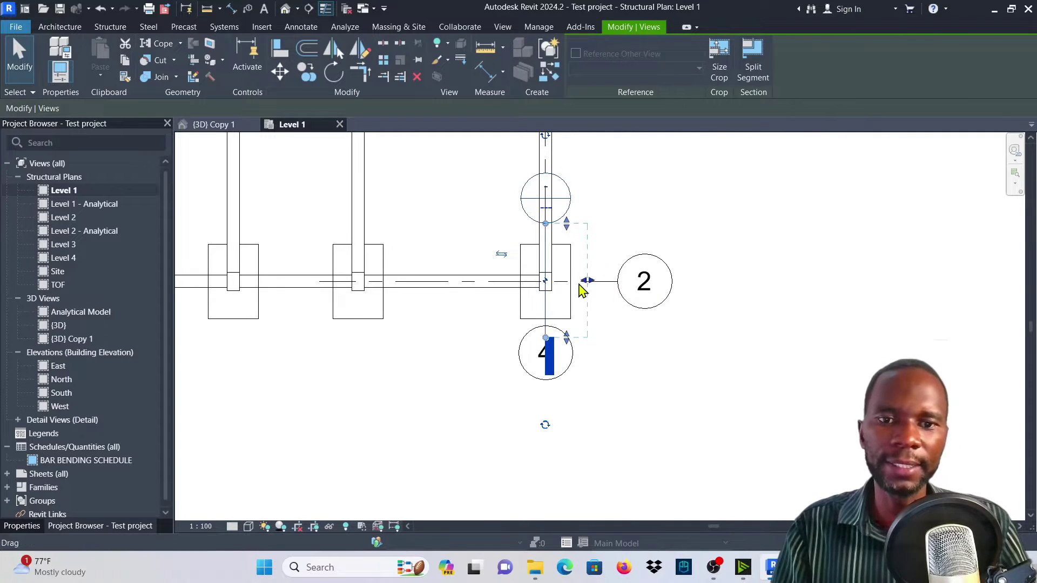
pyautogui.moveTo(570, 335); pyautogui.dragTo(568, 327)
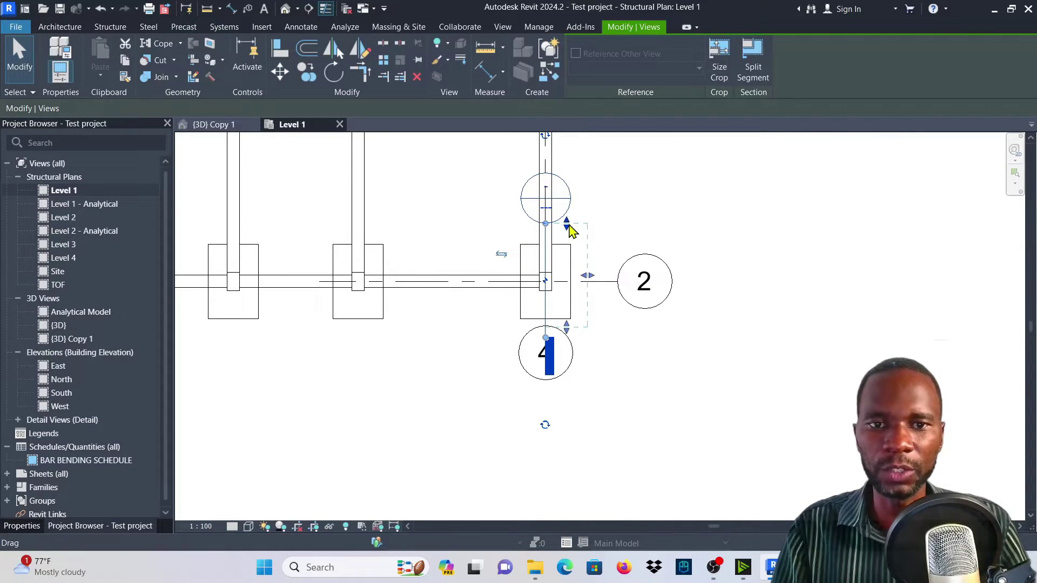
pyautogui.moveTo(567, 224); pyautogui.dragTo(569, 240)
pyautogui.click(621, 224)
# Open the view of the new section and frame its footing and column
pyautogui.scroll(3, 585, 297)
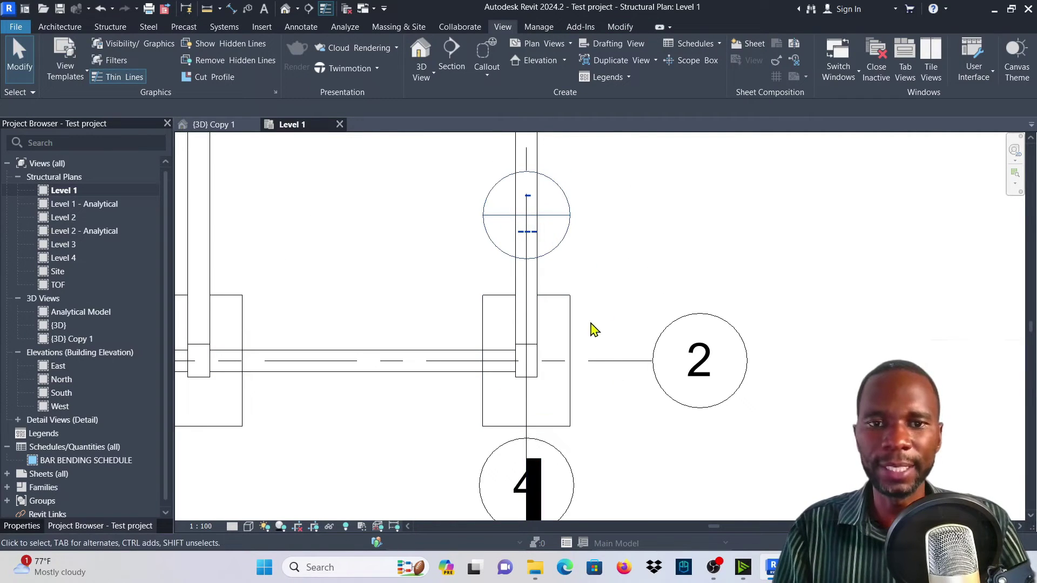
pyautogui.doubleClick(564, 236)
pyautogui.scroll(-2, 571, 277)
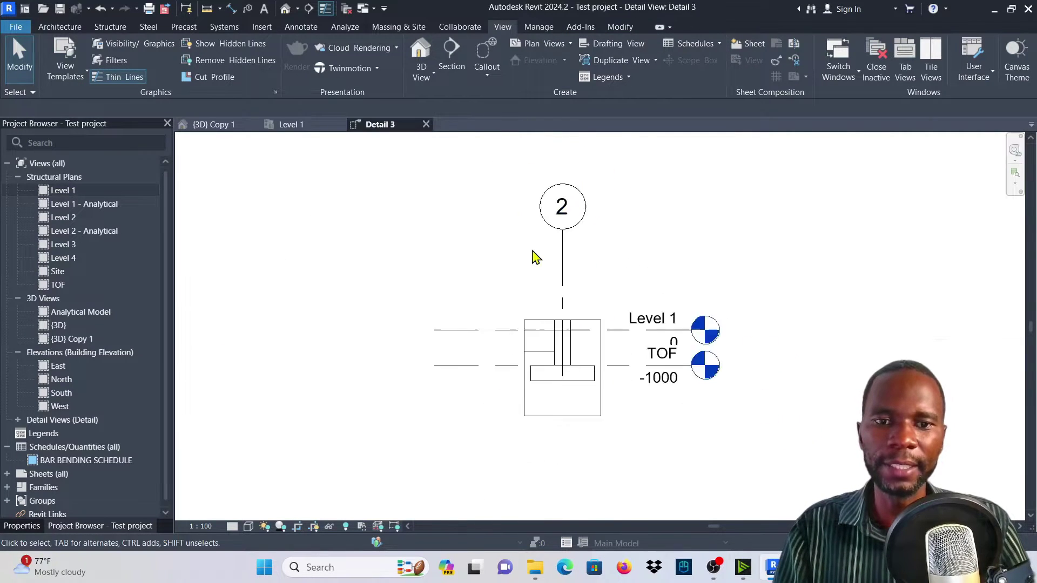
pyautogui.scroll(4, 579, 370)
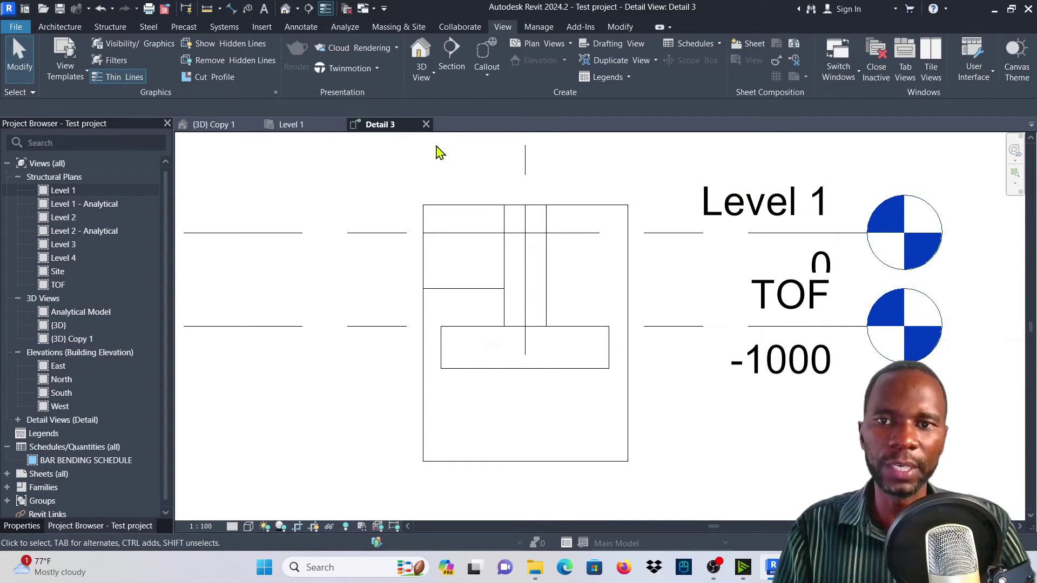
pyautogui.scroll(2, 511, 267)
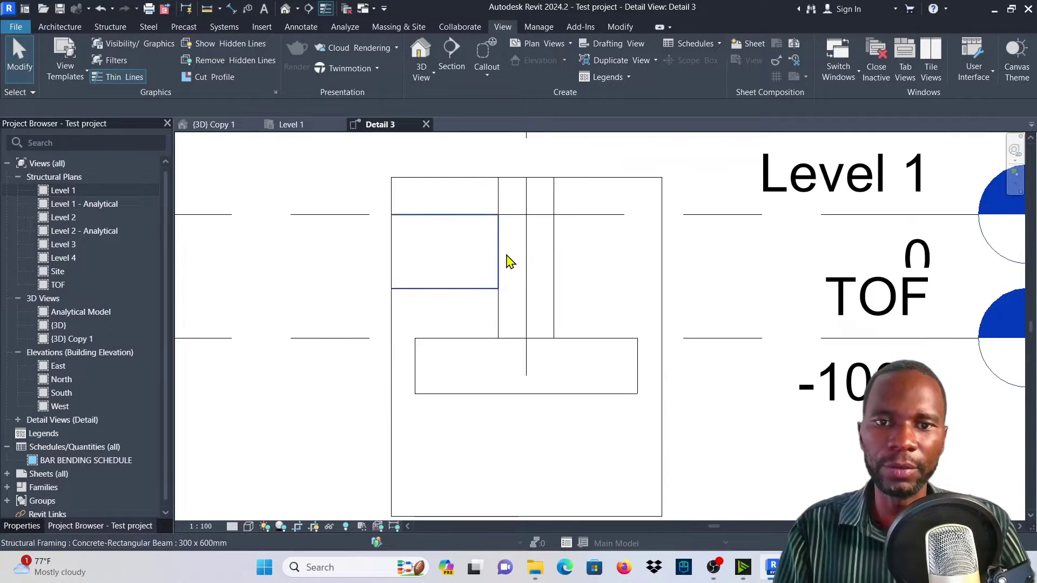
# Set the section view's detail level to Fine and its visual style to Shaded
pyautogui.click(231, 526)
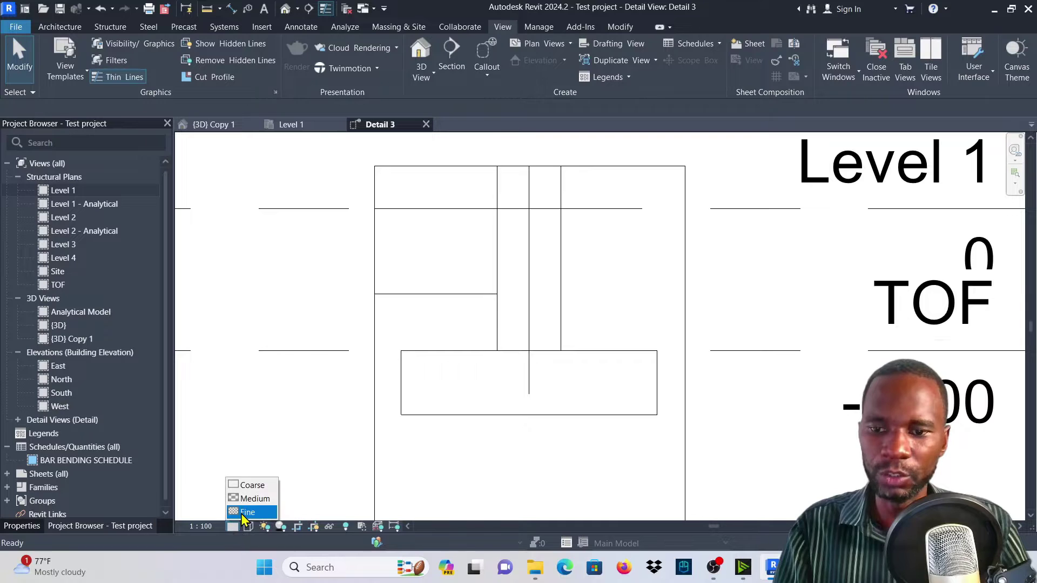
pyautogui.click(240, 511)
pyautogui.click(248, 526)
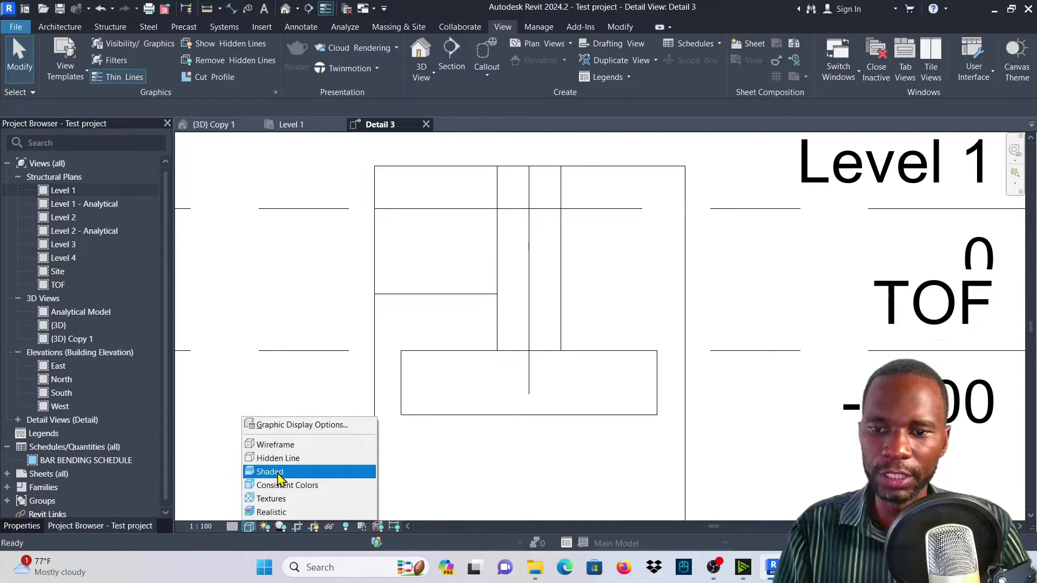
pyautogui.click(277, 471)
pyautogui.scroll(2, 507, 401)
pyautogui.scroll(-1, 551, 289)
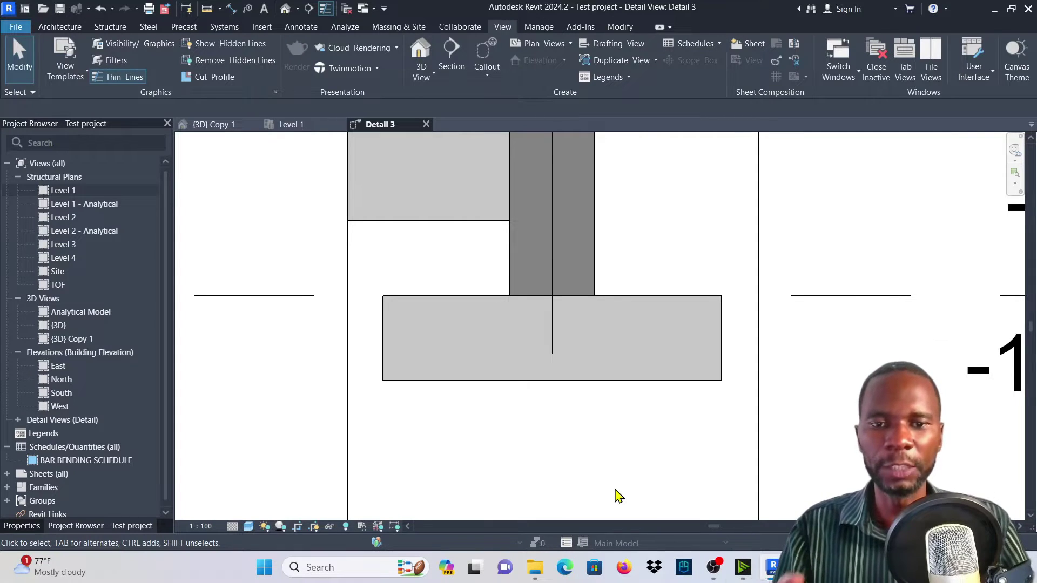
# Start rebar placement for the footing, examine the available rebar bar types, and leave the command without placing any bars
pyautogui.click(605, 375)
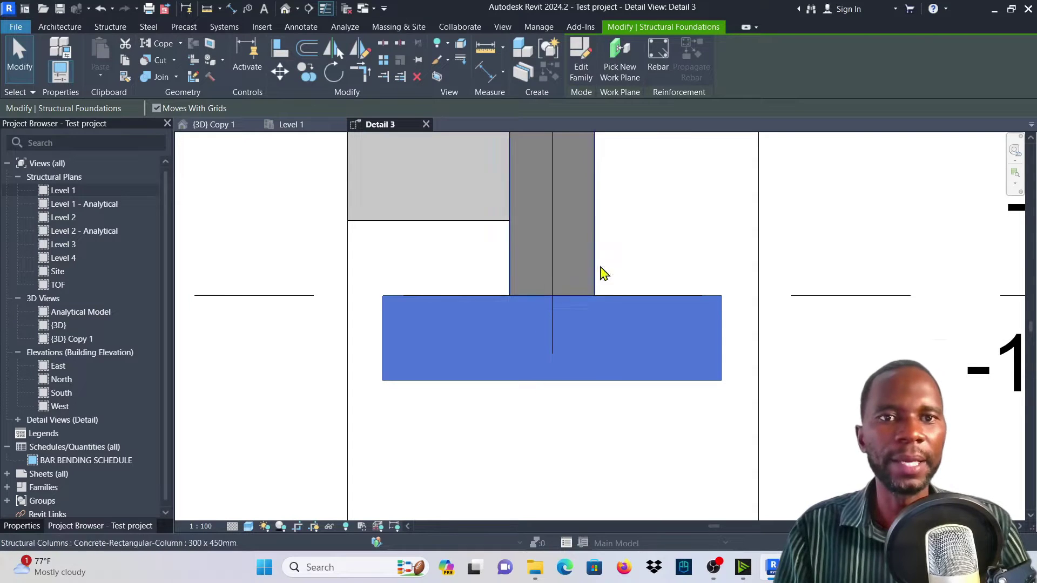
pyautogui.click(666, 68)
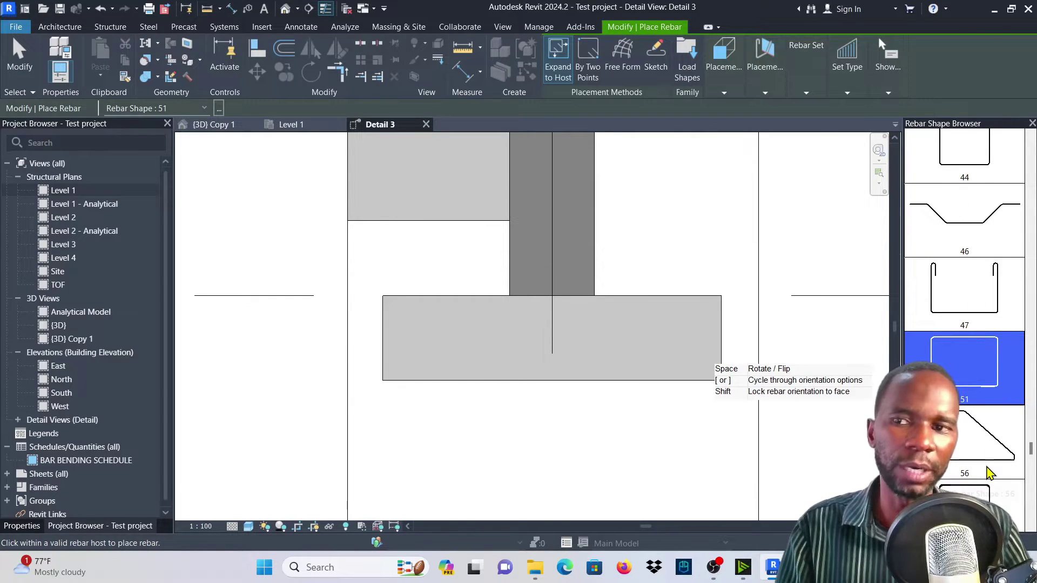
pyautogui.click(30, 526)
pyautogui.click(135, 163)
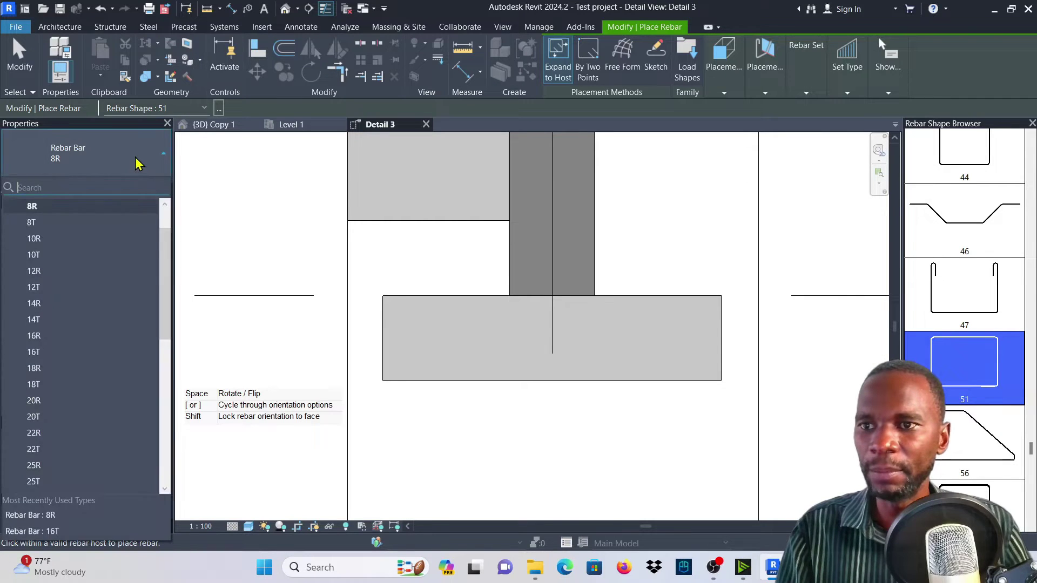
pyautogui.scroll(-1, 56, 250)
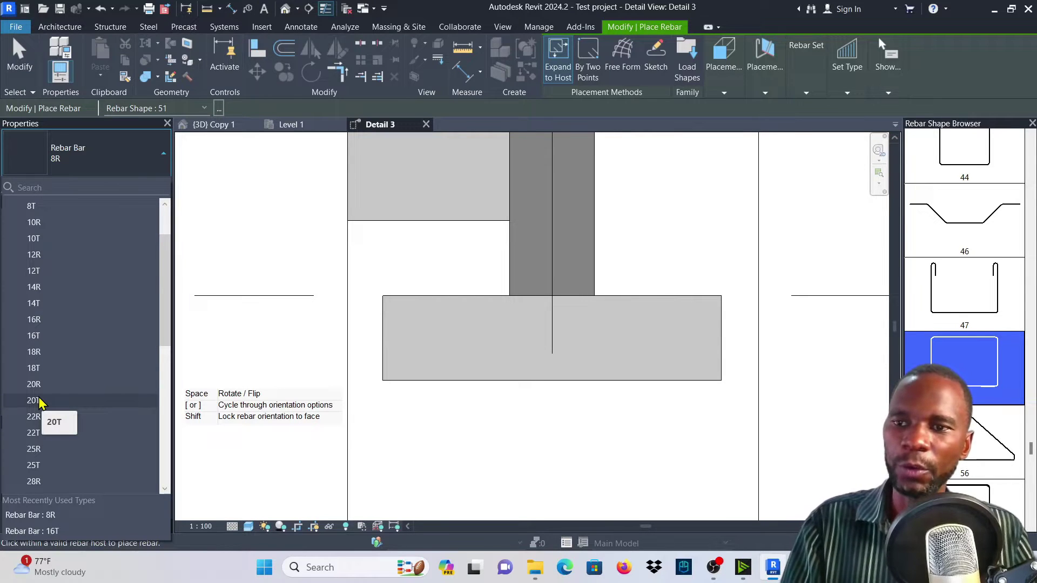
pyautogui.scroll(-7, 33, 302)
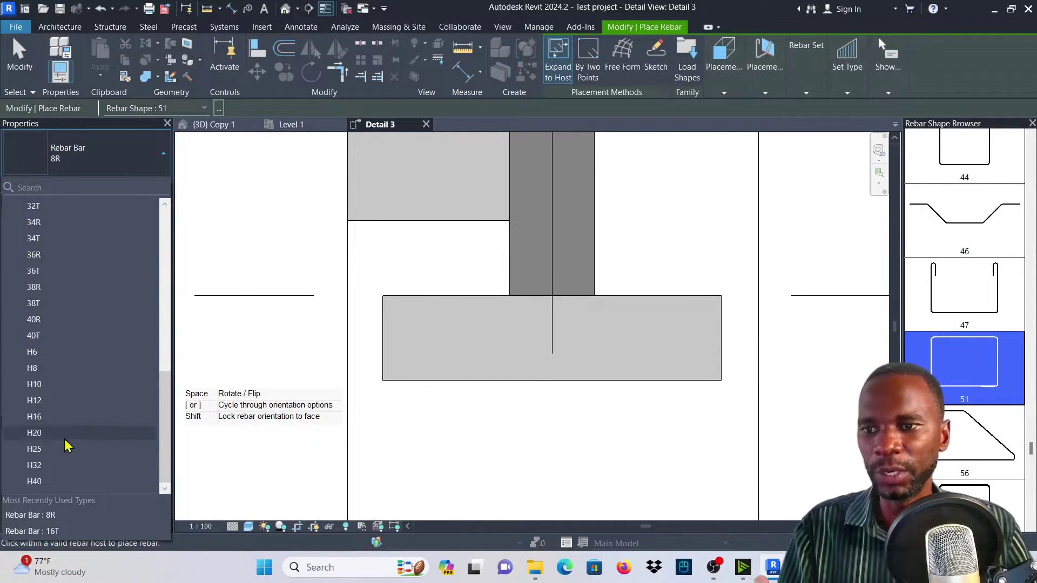
pyautogui.scroll(8, 56, 284)
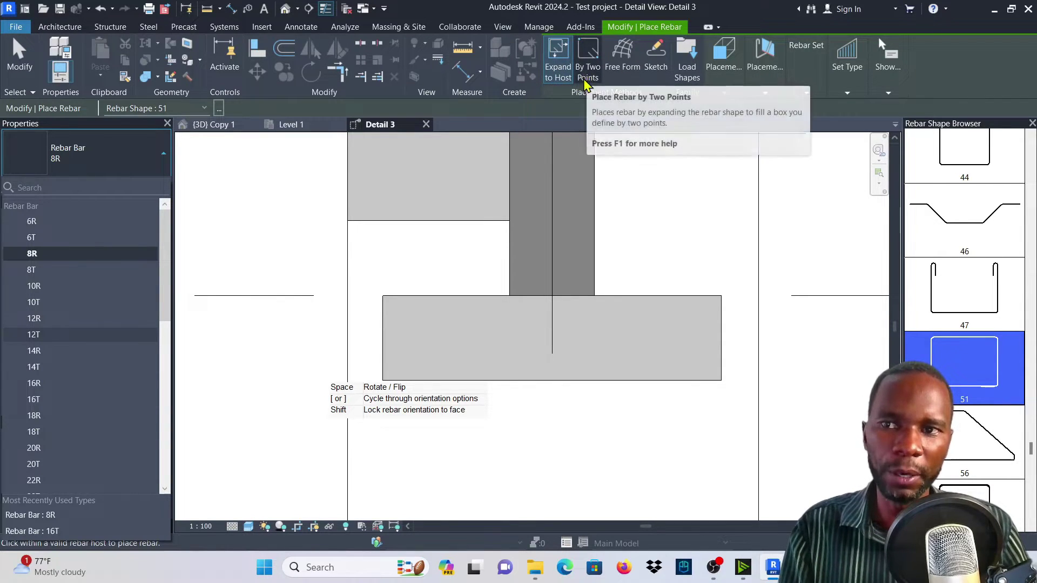
pyautogui.press('Escape')
pyautogui.press('Escape')
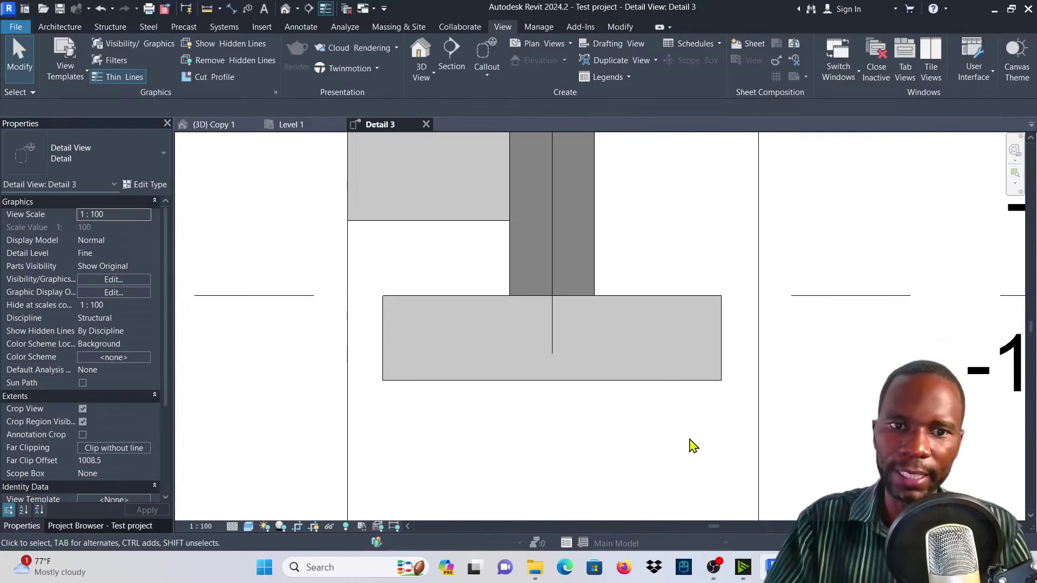
# Start rebar placement for the rectangular footing using the Expand to Host method
pyautogui.click(676, 380)
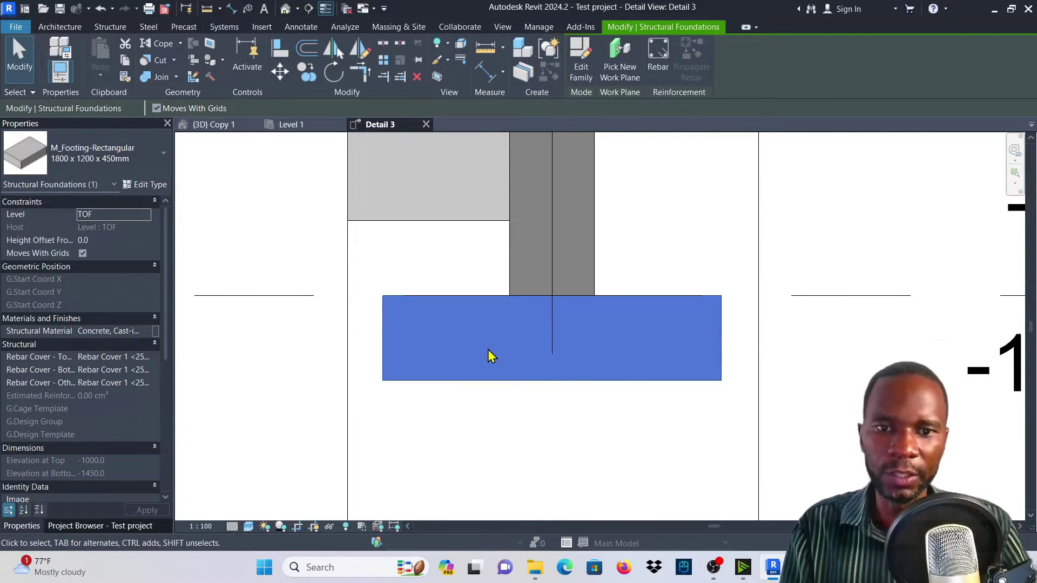
pyautogui.click(658, 59)
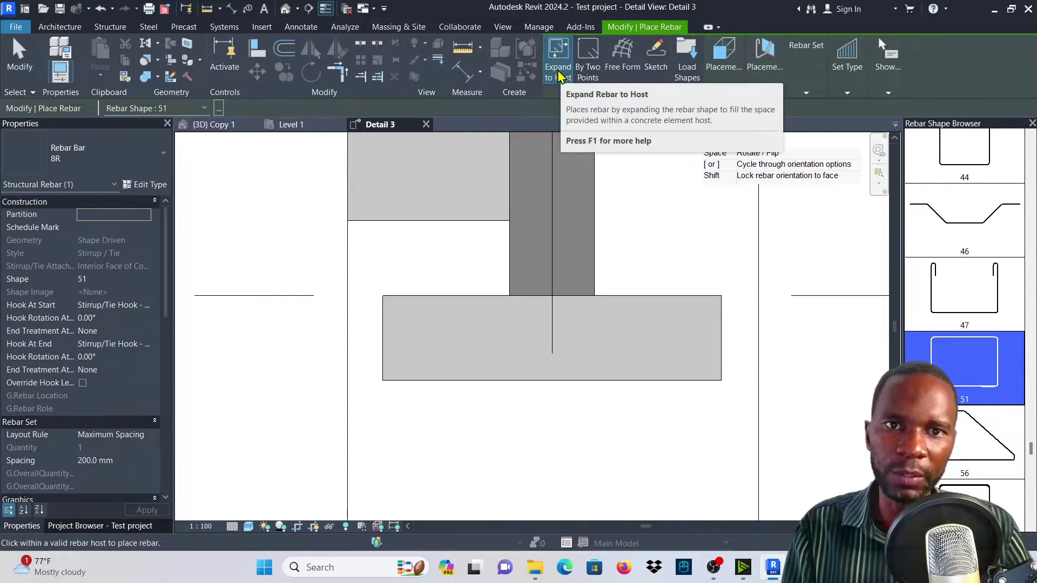
pyautogui.click(588, 63)
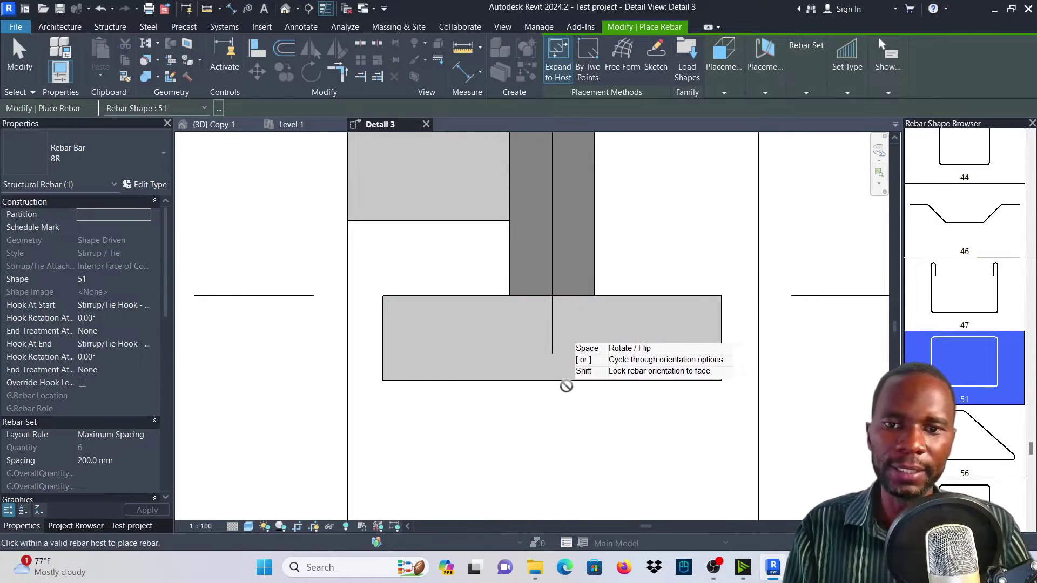
pyautogui.scroll(2, 563, 383)
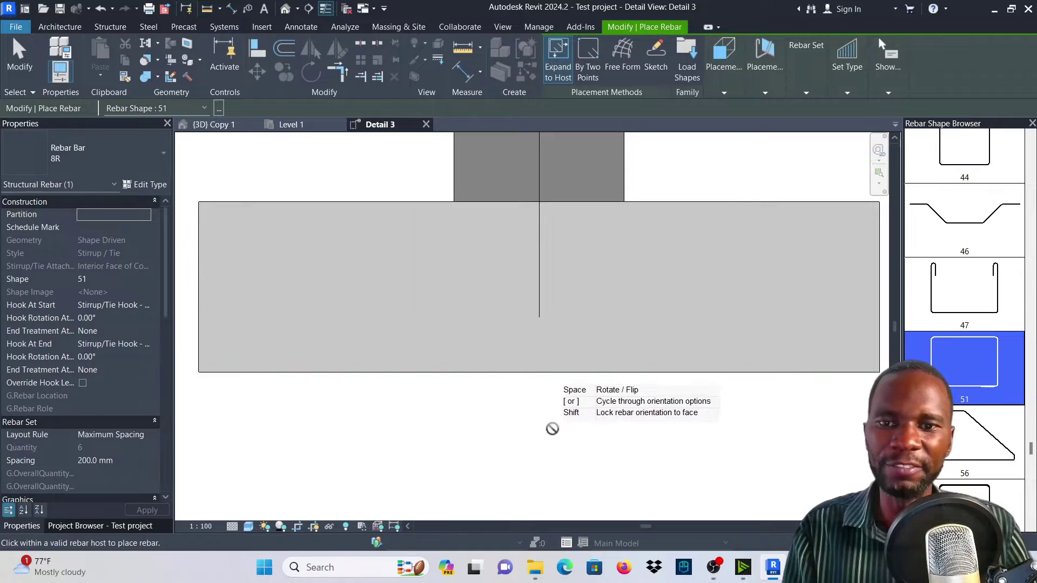
pyautogui.scroll(-1, 388, 341)
pyautogui.scroll(-1, 388, 340)
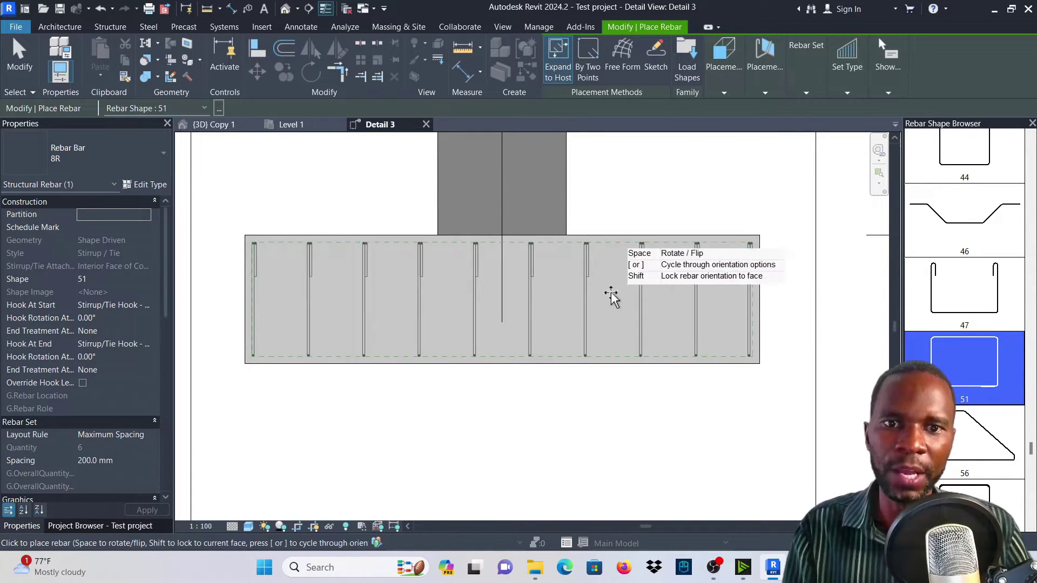
# Review the rebar placement plane options and set the placement orientation to Parallel to Work Plane
pyautogui.click(724, 93)
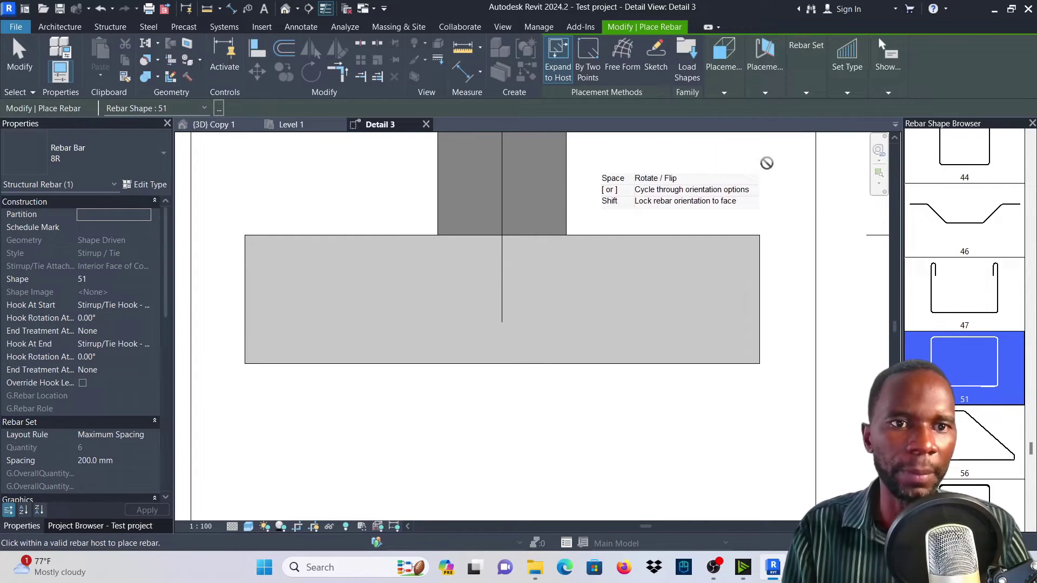
pyautogui.click(723, 93)
pyautogui.click(750, 186)
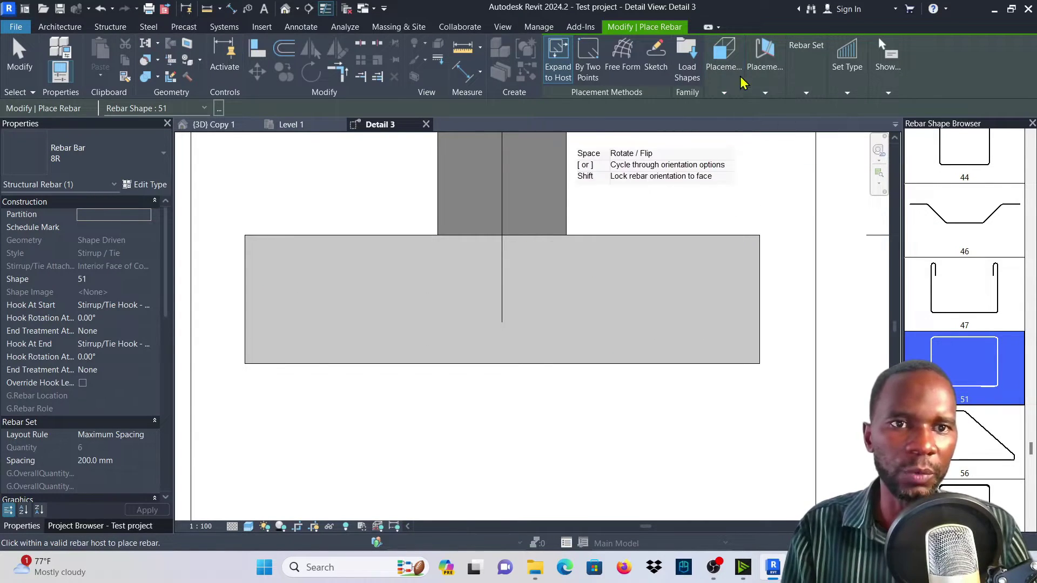
pyautogui.click(723, 93)
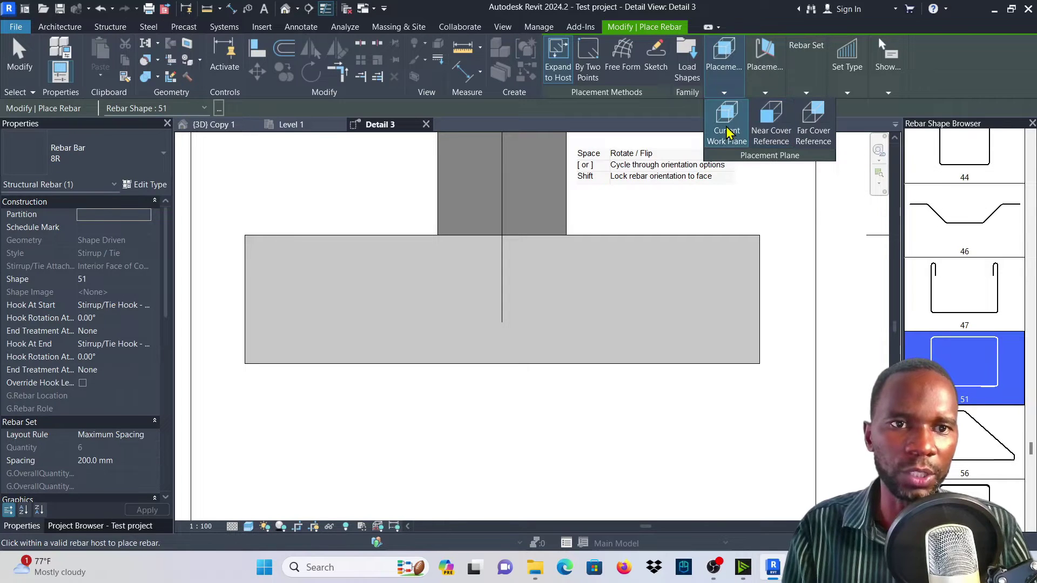
pyautogui.click(761, 215)
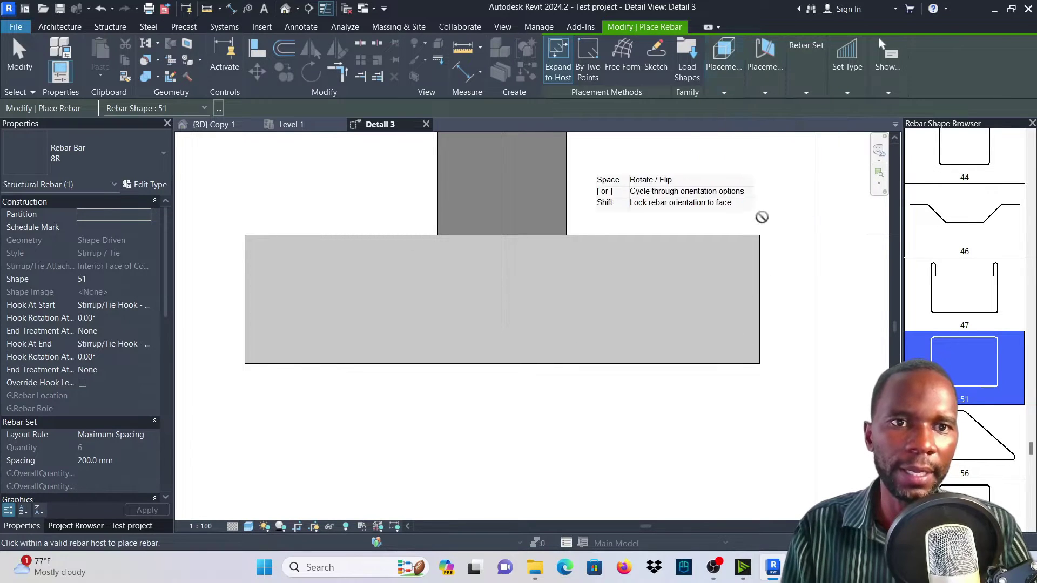
pyautogui.click(765, 94)
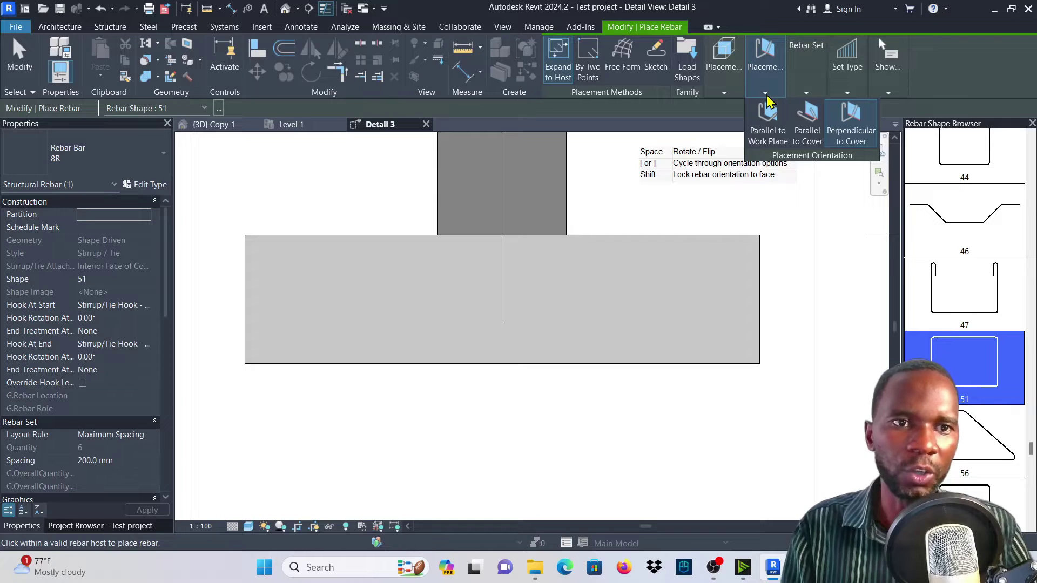
pyautogui.click(758, 183)
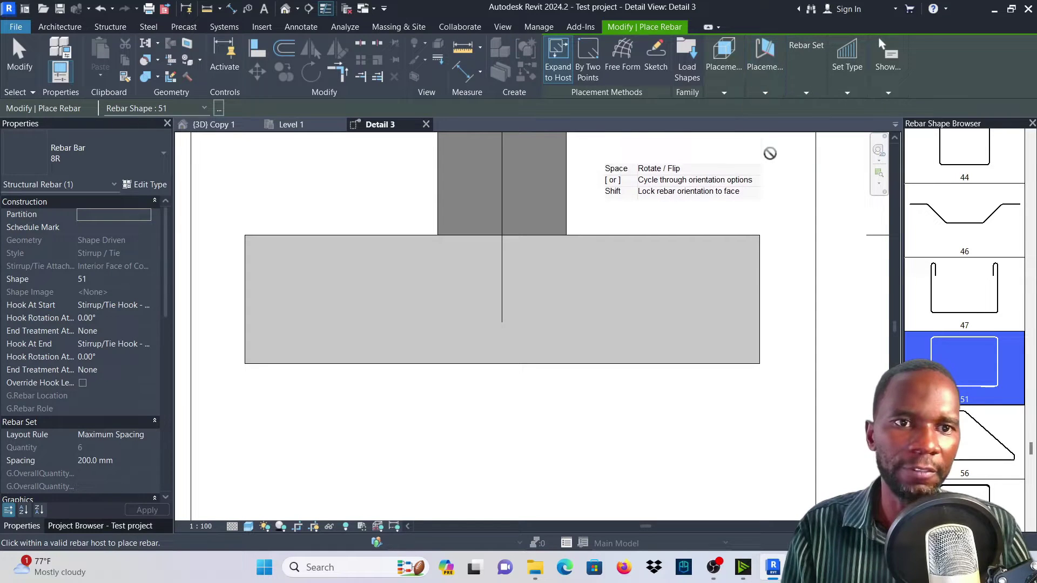
pyautogui.click(766, 95)
pyautogui.click(768, 129)
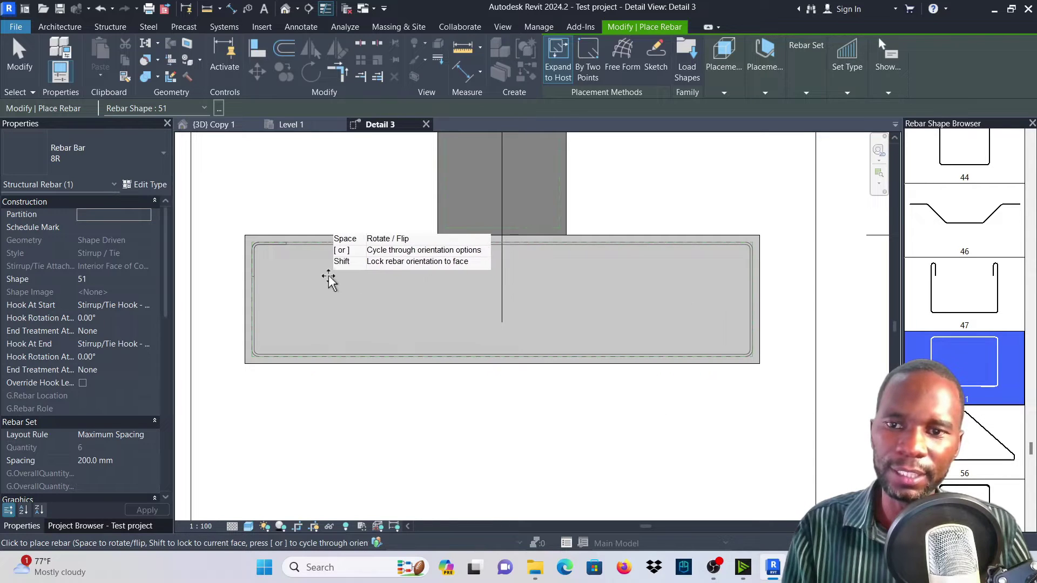
# Place an 8R rebar set of shape 21 in the footing with Maximum Spacing of 200 mm, parallel to the work plane
pyautogui.scroll(5, 977, 340)
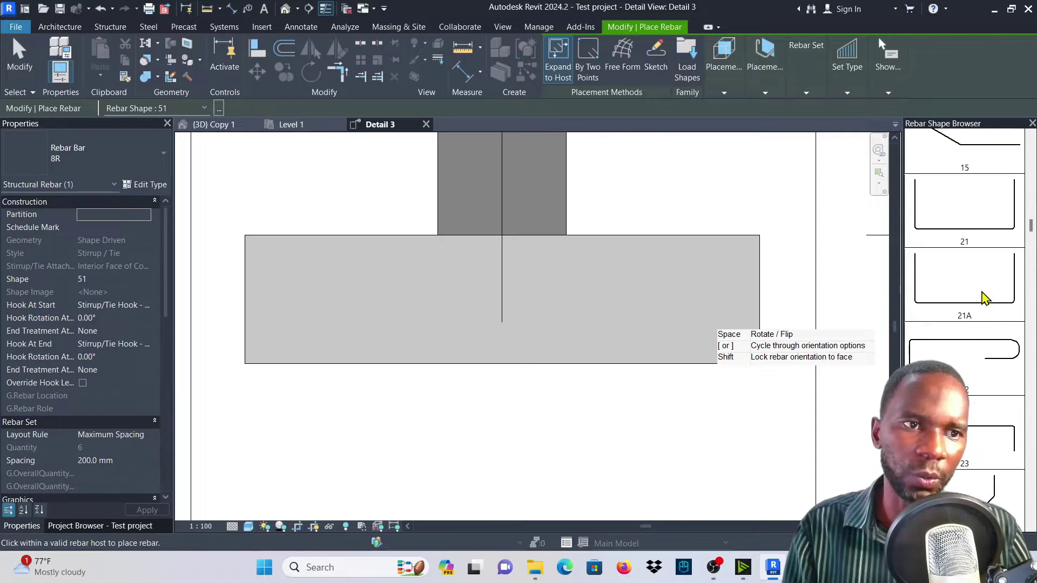
pyautogui.scroll(-3, 969, 229)
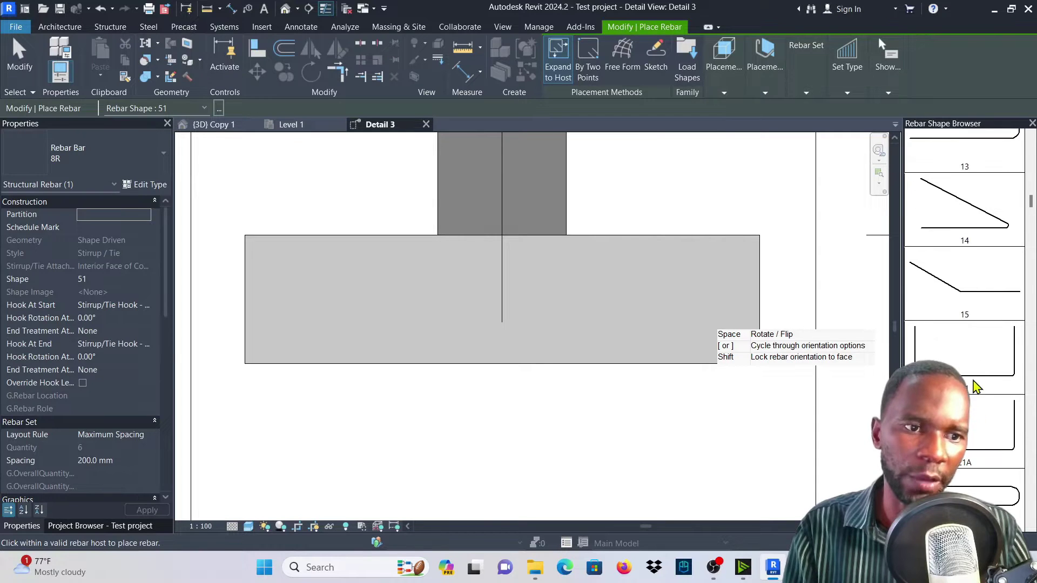
pyautogui.click(989, 372)
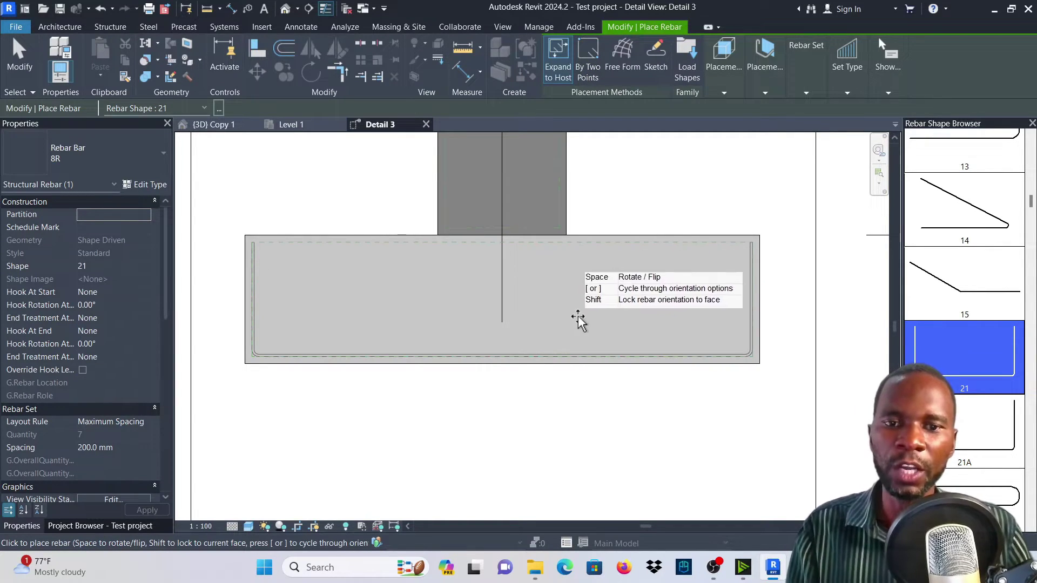
pyautogui.click(589, 336)
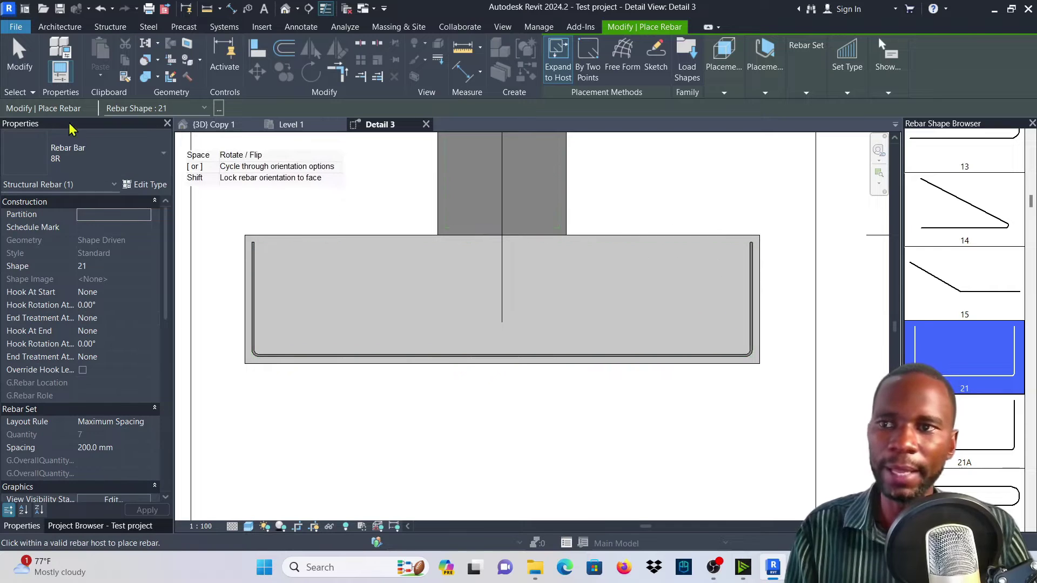
pyautogui.click(9, 78)
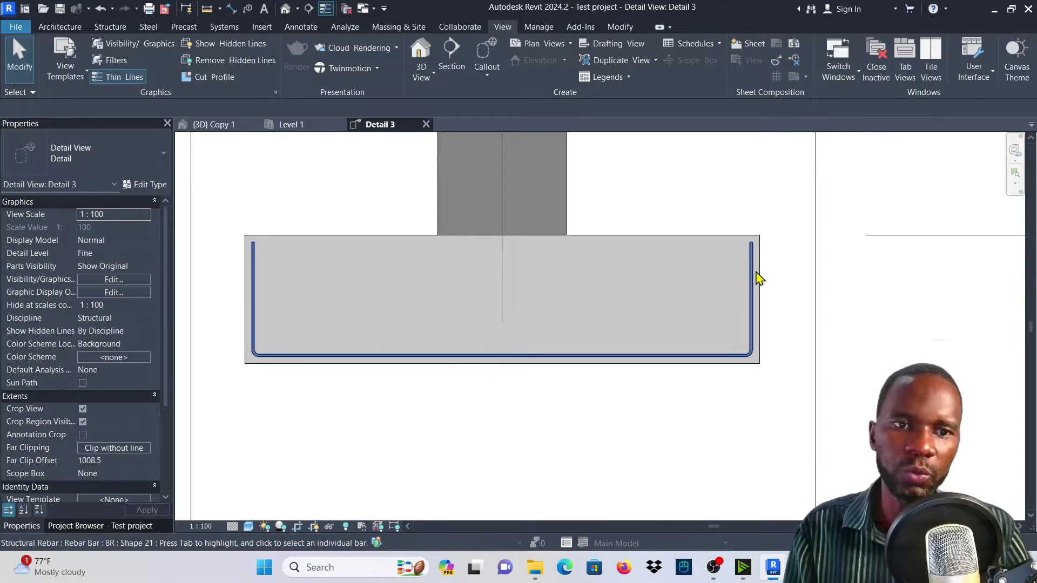
# Examine the layout rules and spacing setting available for the placed U-shaped rebar set
pyautogui.click(752, 282)
pyautogui.click(747, 46)
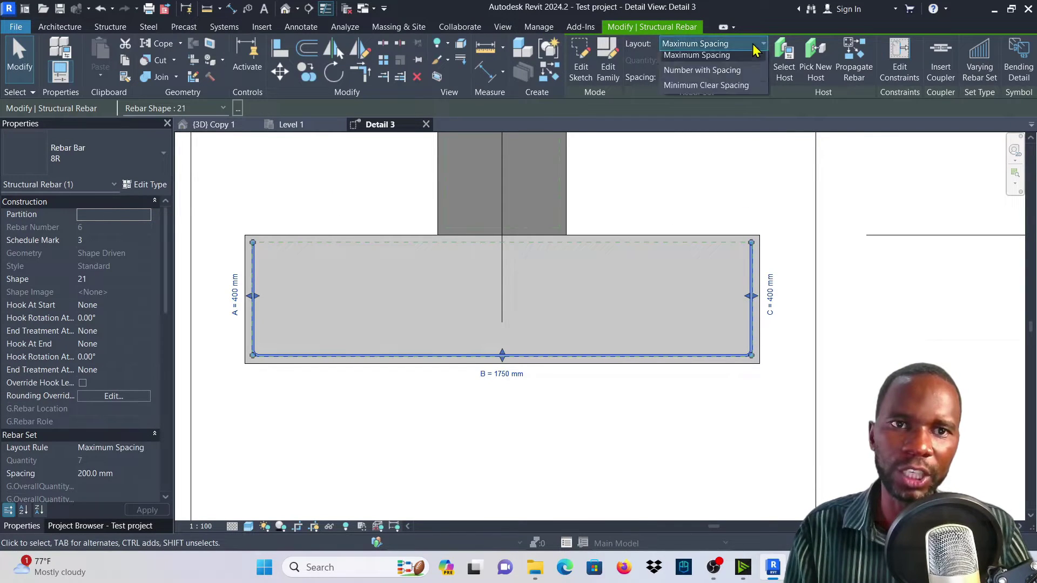
pyautogui.click(725, 90)
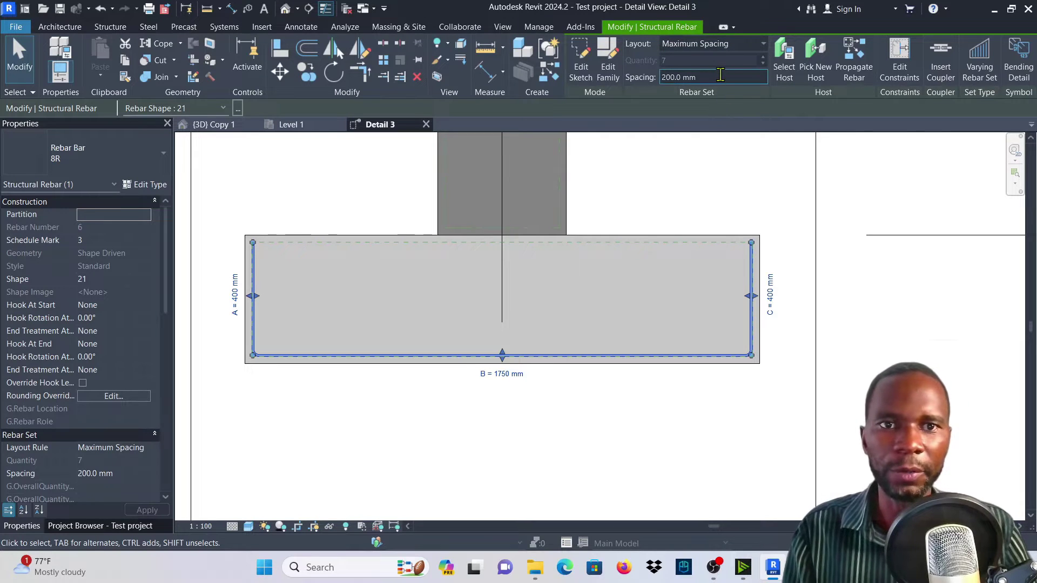
pyautogui.click(659, 195)
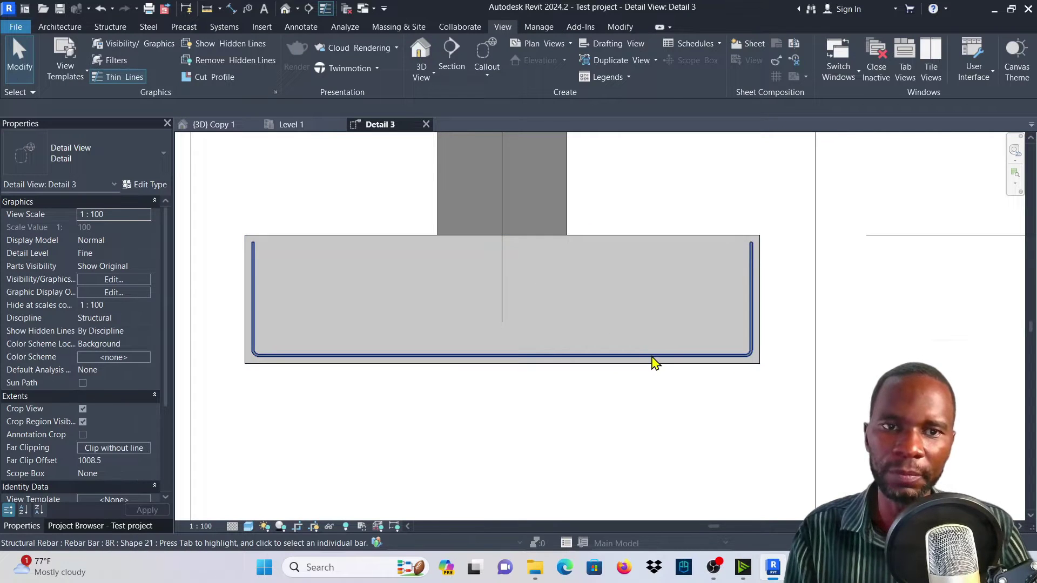
# Create a similar shape 21 rebar set and place it in the footing with the Perpendicular to Cover orientation at 200 mm spacing
pyautogui.click(655, 365)
pyautogui.rightClick(644, 152)
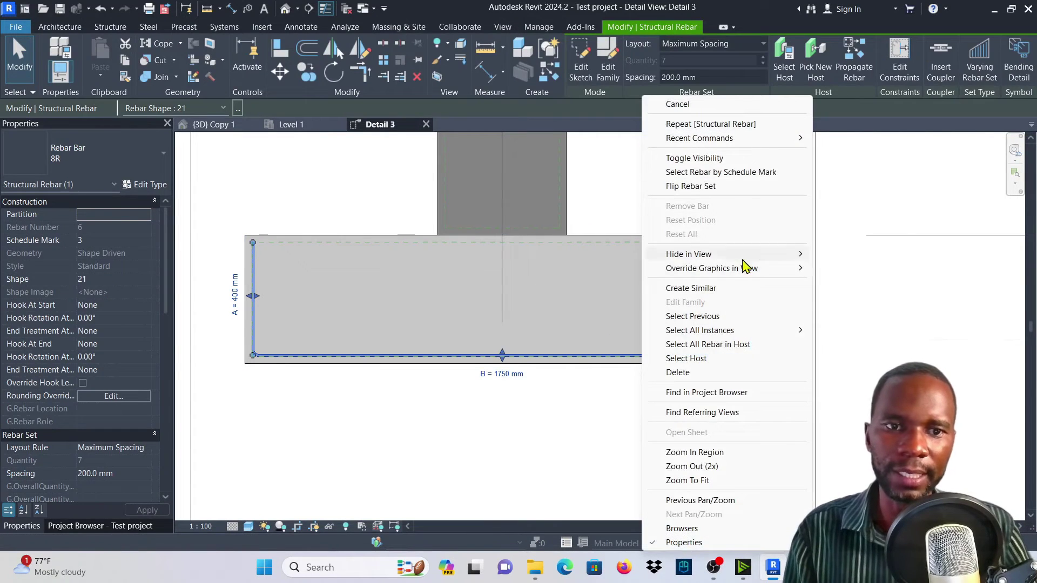
pyautogui.click(713, 292)
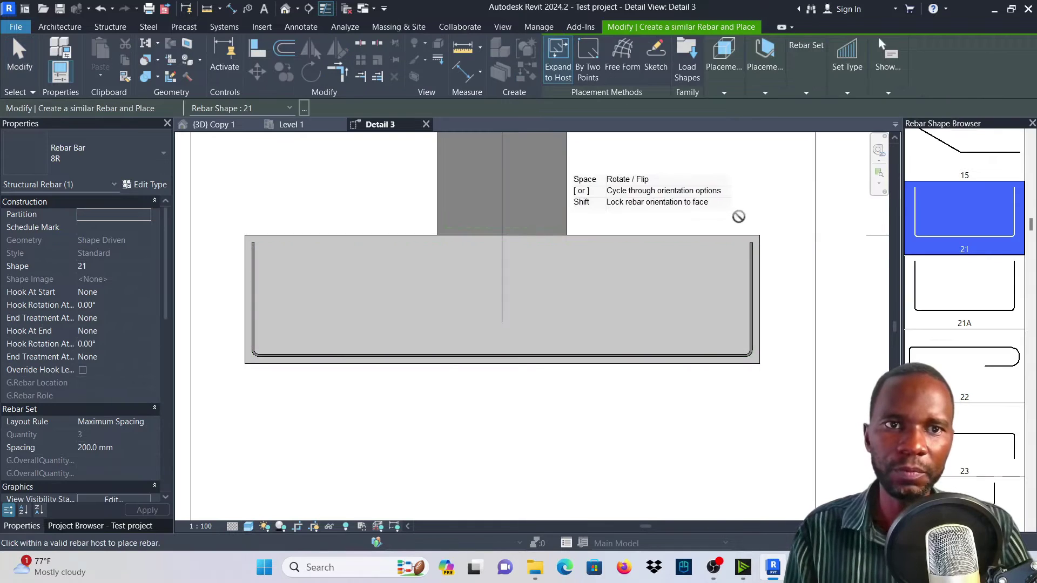
pyautogui.click(765, 93)
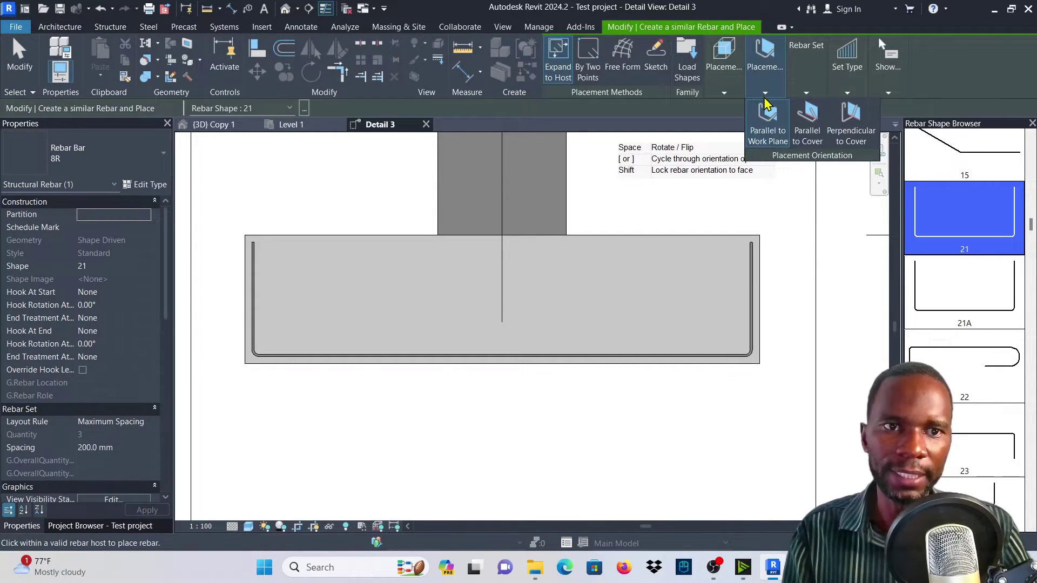
pyautogui.click(852, 133)
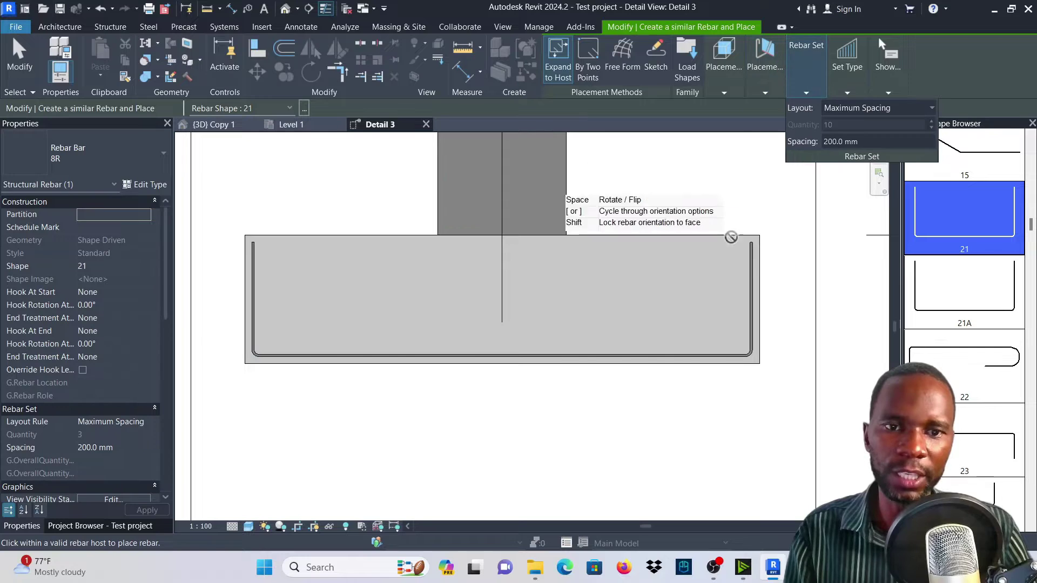
pyautogui.click(641, 310)
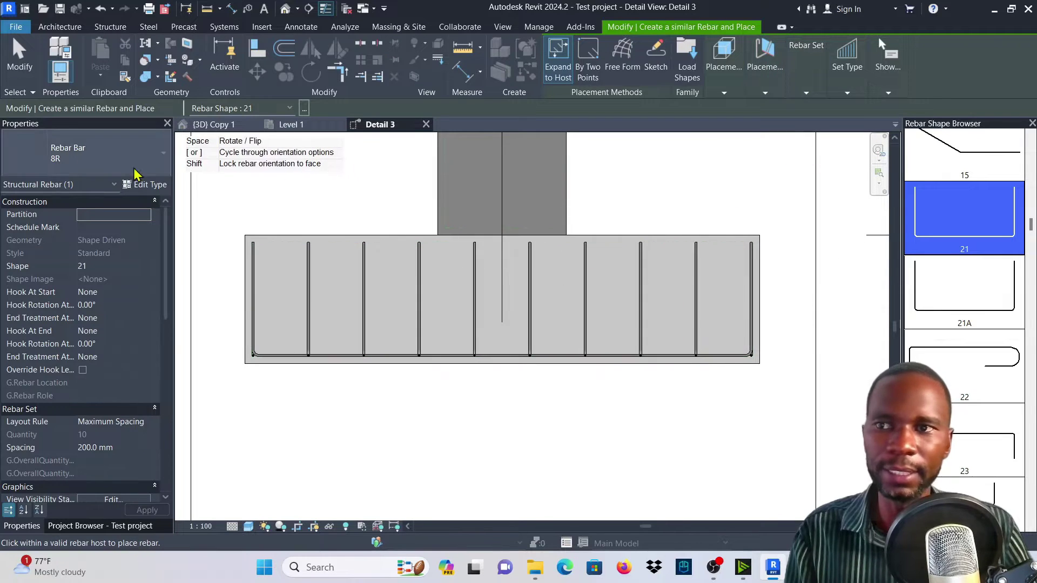
pyautogui.click(15, 66)
# Examine where the perpendicular rebar set crosses the first set near the footing's lower corner
pyautogui.scroll(5, 711, 370)
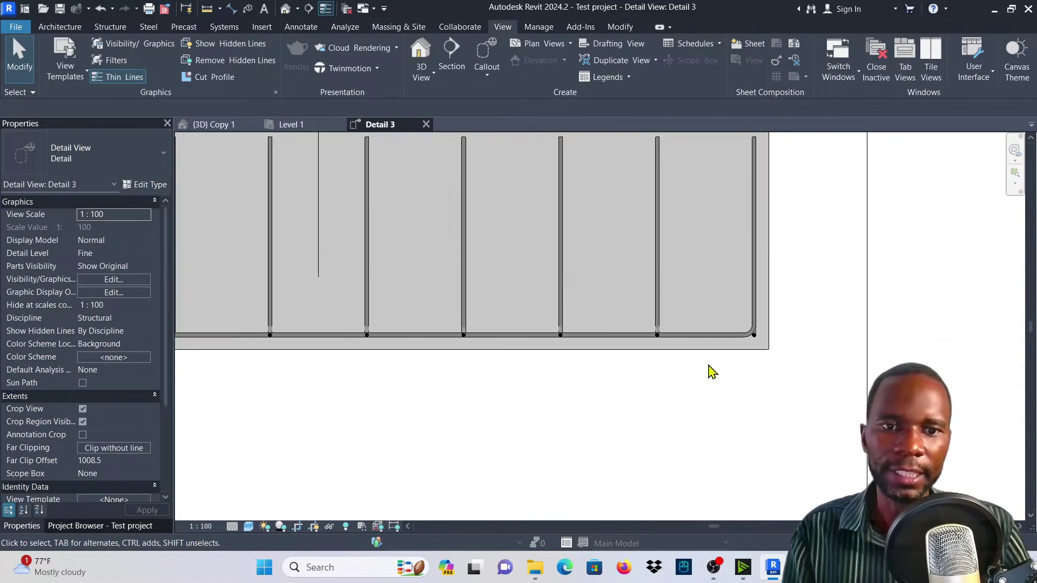
pyautogui.click(617, 266)
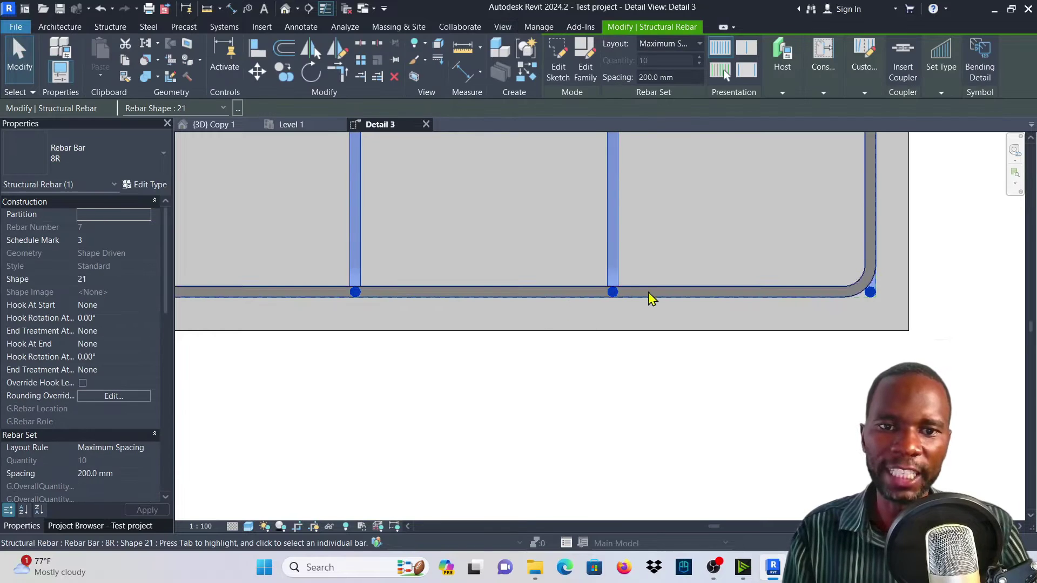
pyautogui.scroll(3, 620, 296)
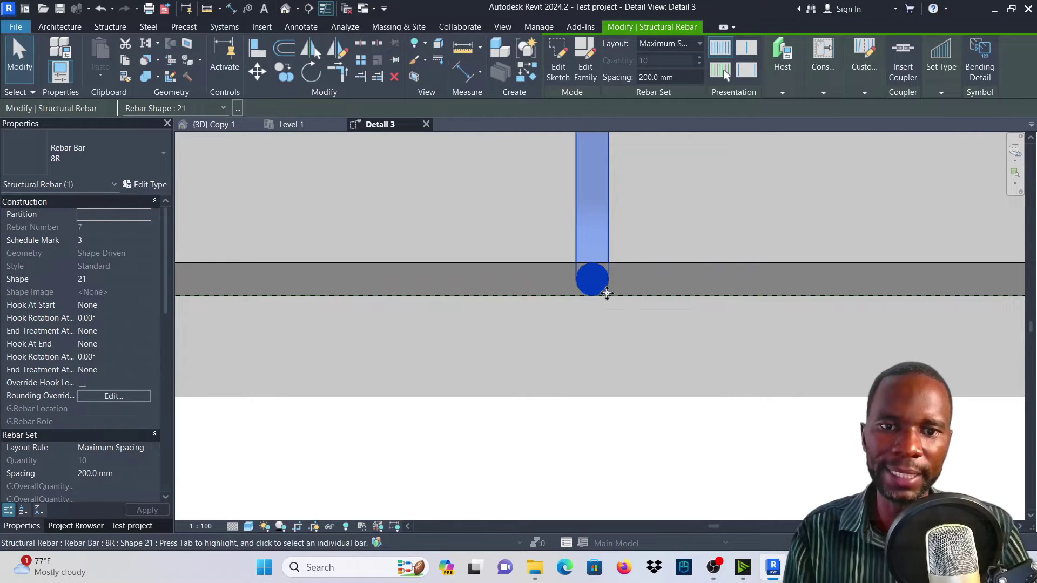
pyautogui.scroll(-3, 540, 336)
pyautogui.scroll(-2, 540, 335)
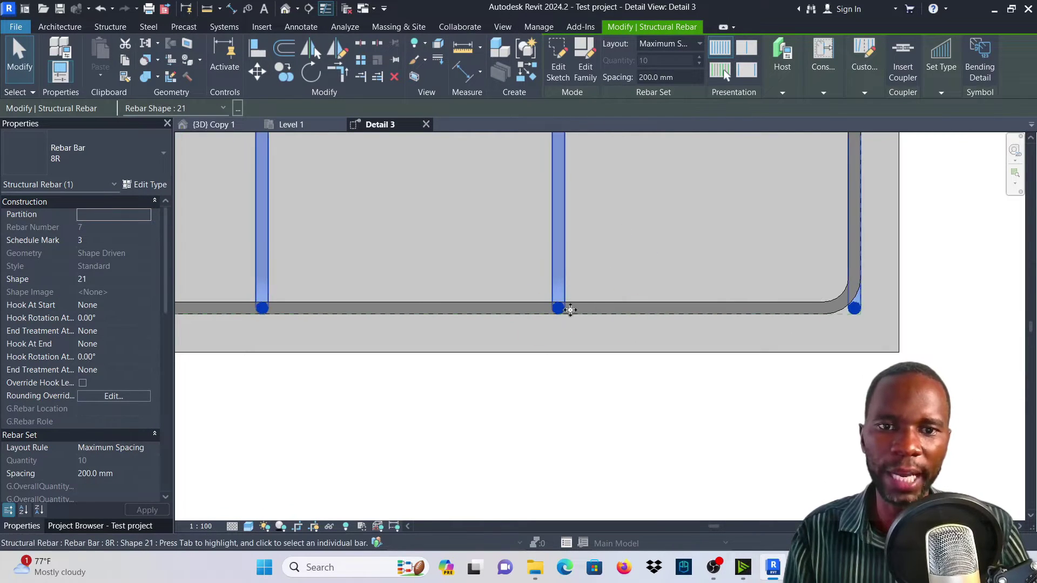
pyautogui.scroll(3, 562, 300)
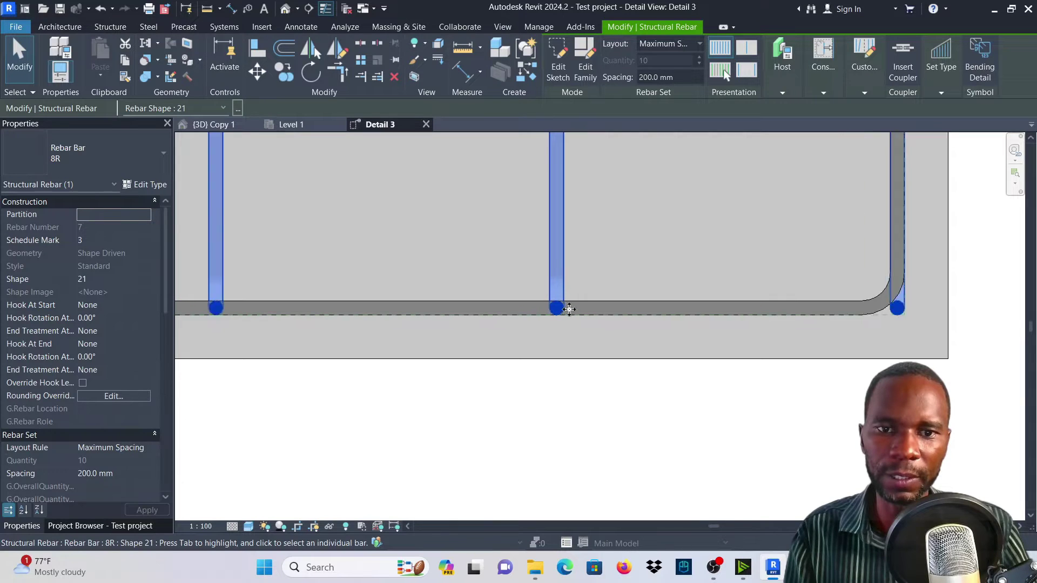
pyautogui.scroll(-3, 547, 365)
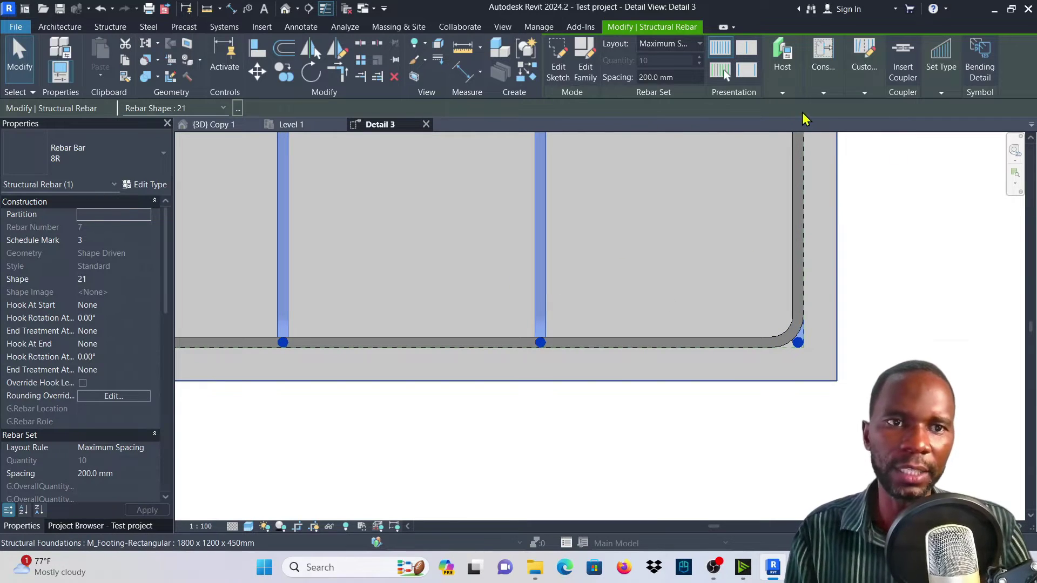
# Edit the perpendicular rebar set's constraints and set its bottom segment's offset from the cover to -16 mm
pyautogui.click(822, 95)
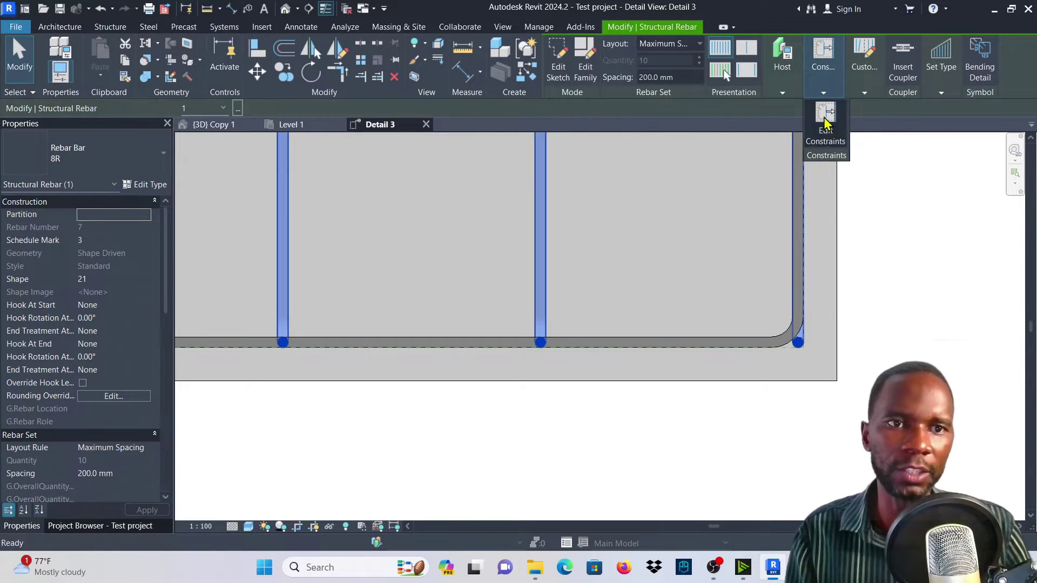
pyautogui.click(825, 116)
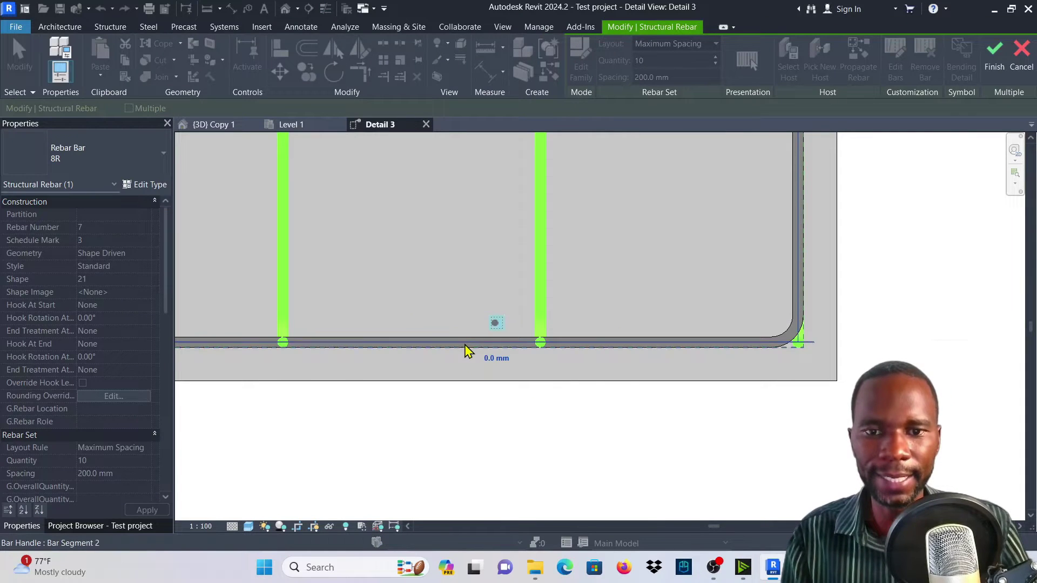
pyautogui.scroll(-2, 701, 347)
pyautogui.click(468, 359)
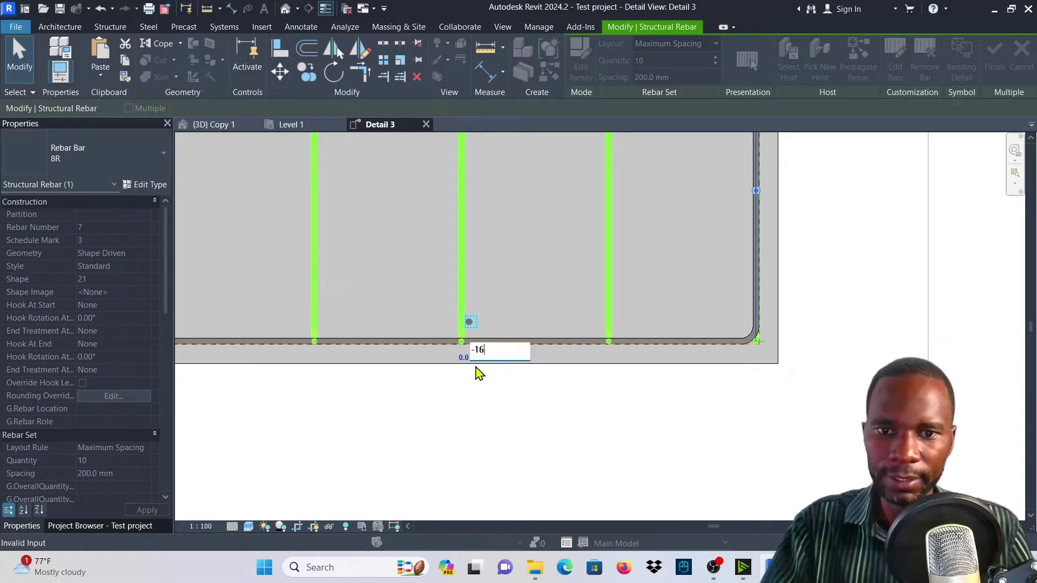
pyautogui.write('-16')
pyautogui.press('Return')
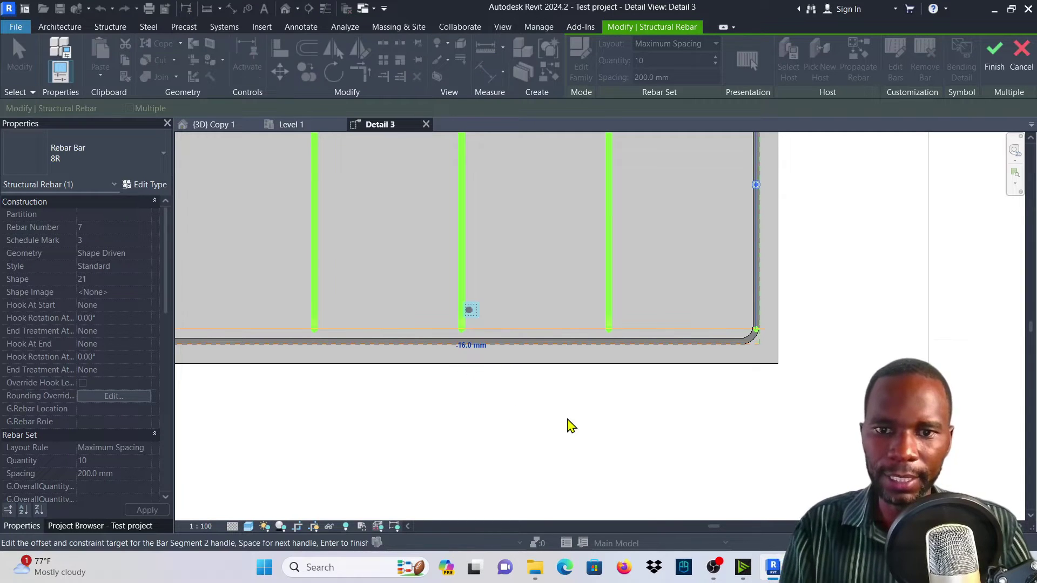
# Finish the constraint edit of the perpendicular rebar set and inspect its bars above the lengthwise bottom bar
pyautogui.click(995, 68)
pyautogui.scroll(1, 620, 338)
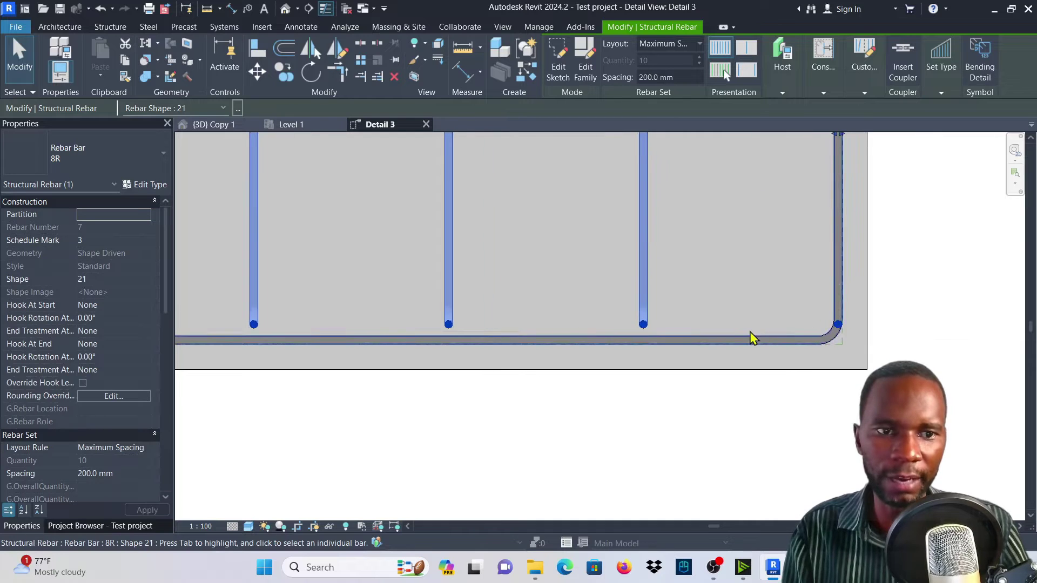
pyautogui.scroll(-4, 752, 336)
pyautogui.scroll(1, 702, 334)
pyautogui.scroll(4, 732, 330)
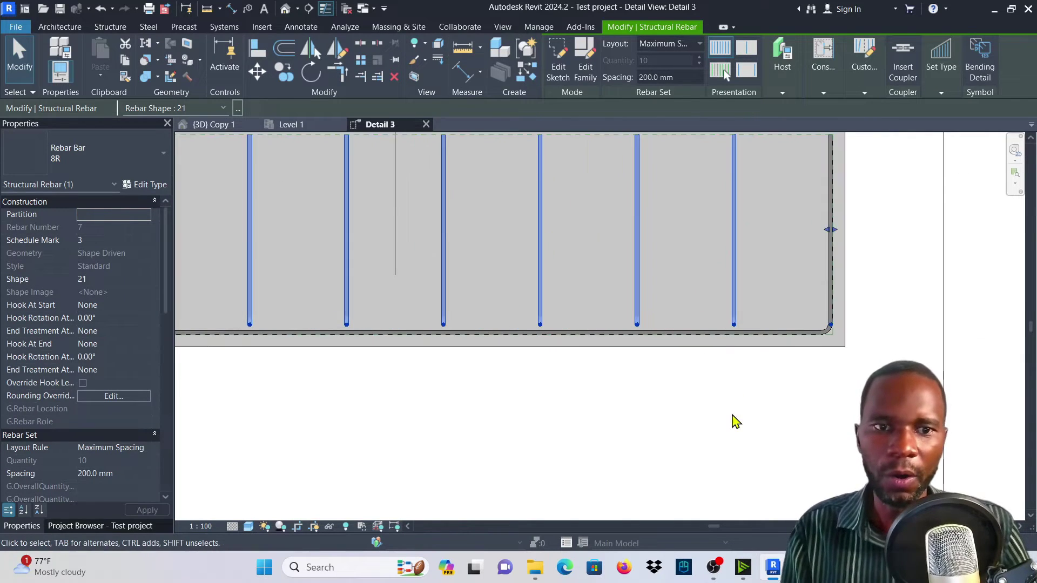
pyautogui.click(731, 419)
# Change the bar type of both the lengthwise U-shaped rebar set and the perpendicular set to 16T
pyautogui.click(658, 344)
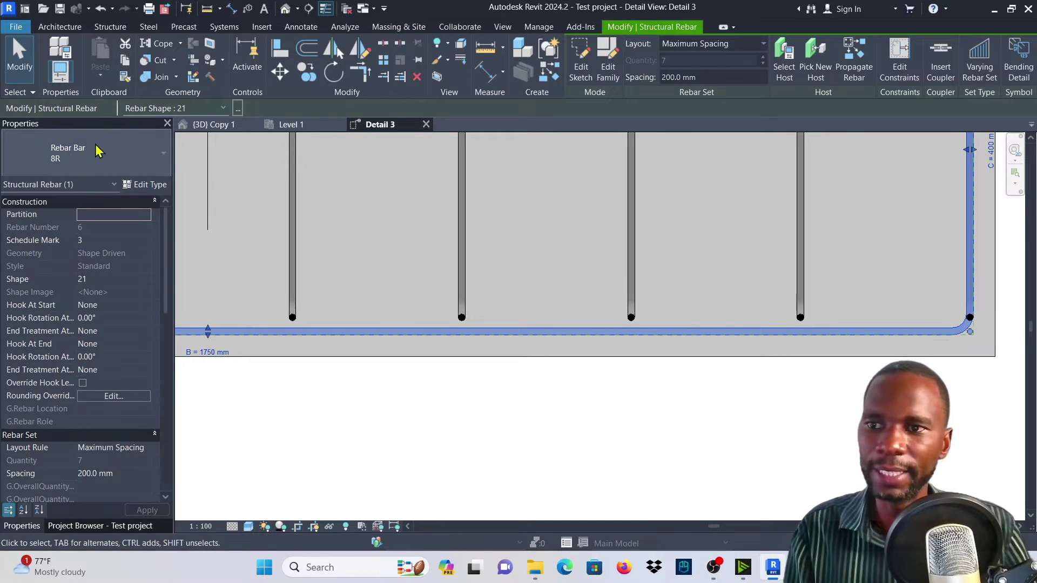
pyautogui.click(132, 155)
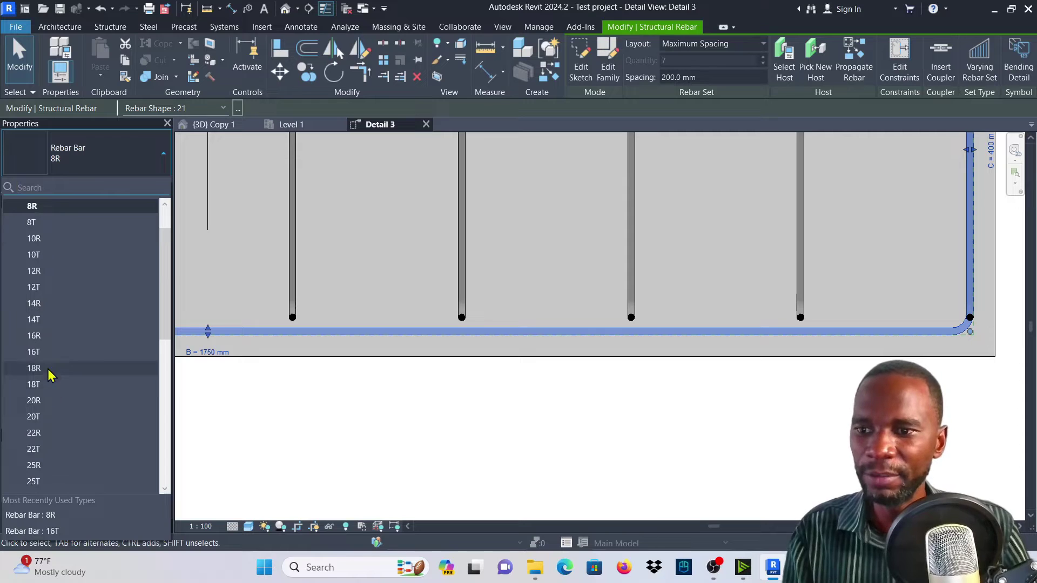
pyautogui.press('Escape')
pyautogui.click(650, 373)
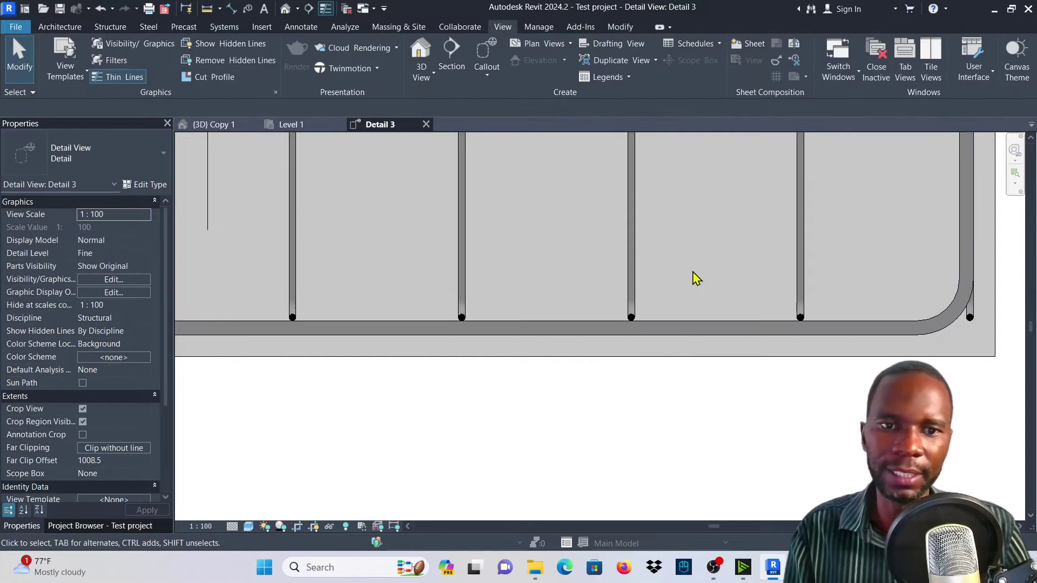
pyautogui.click(636, 260)
pyautogui.click(164, 156)
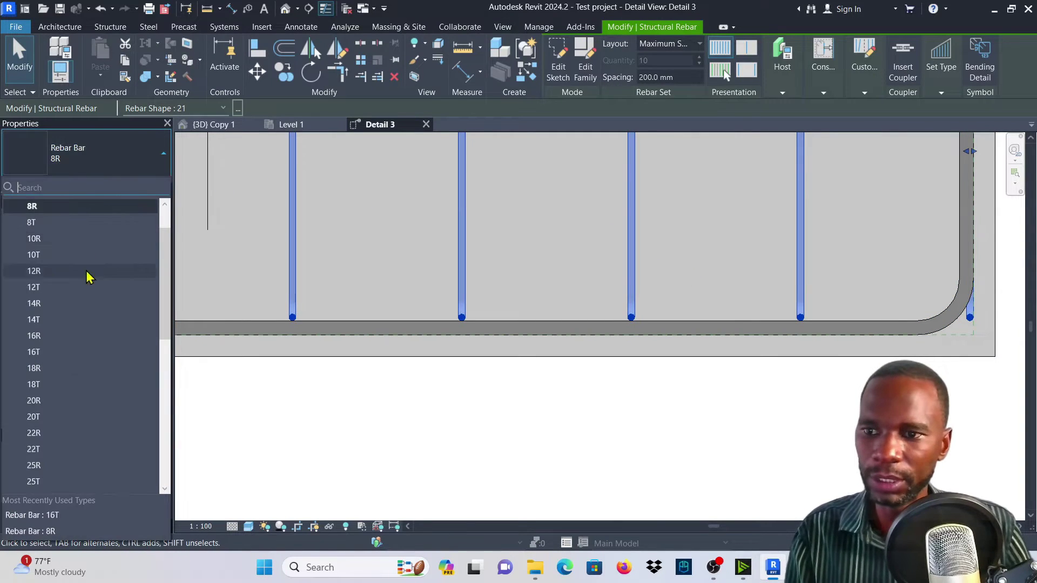
pyautogui.click(51, 356)
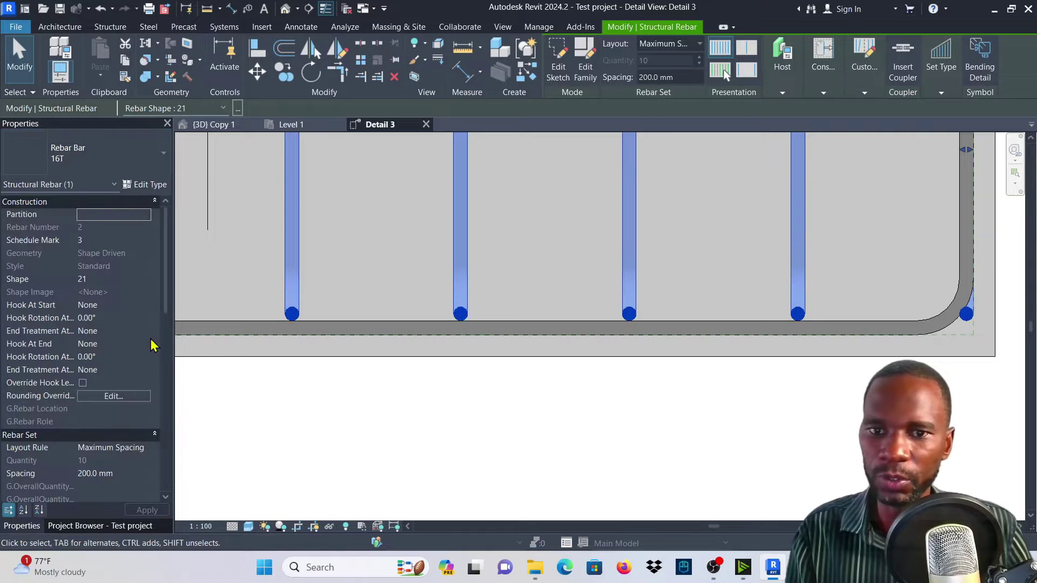
pyautogui.click(573, 393)
# Examine how the 16T bars of the two sets meet along the footing's bottom and at its lower corners
pyautogui.scroll(4, 966, 308)
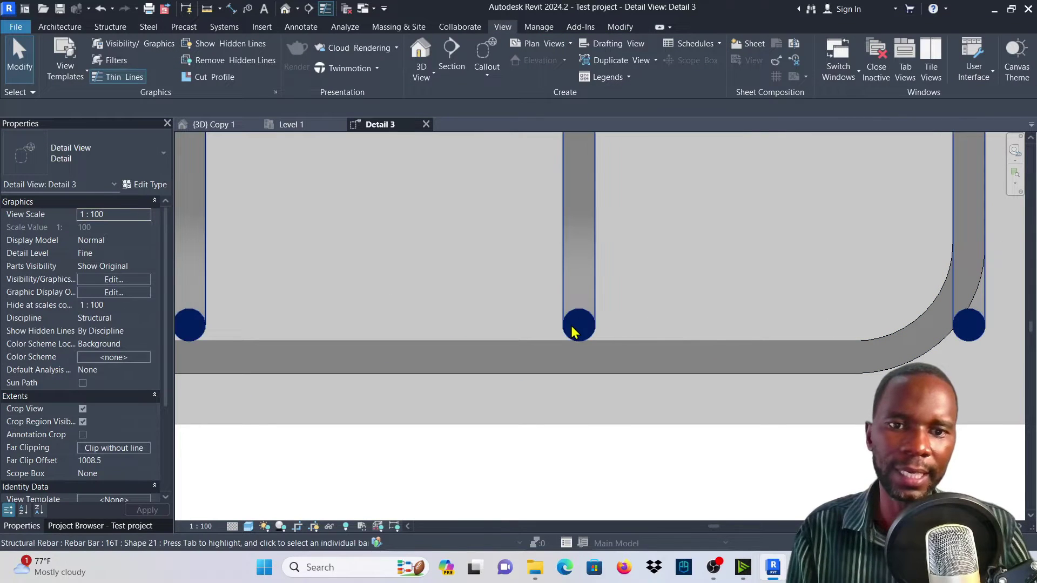
pyautogui.scroll(-5, 543, 349)
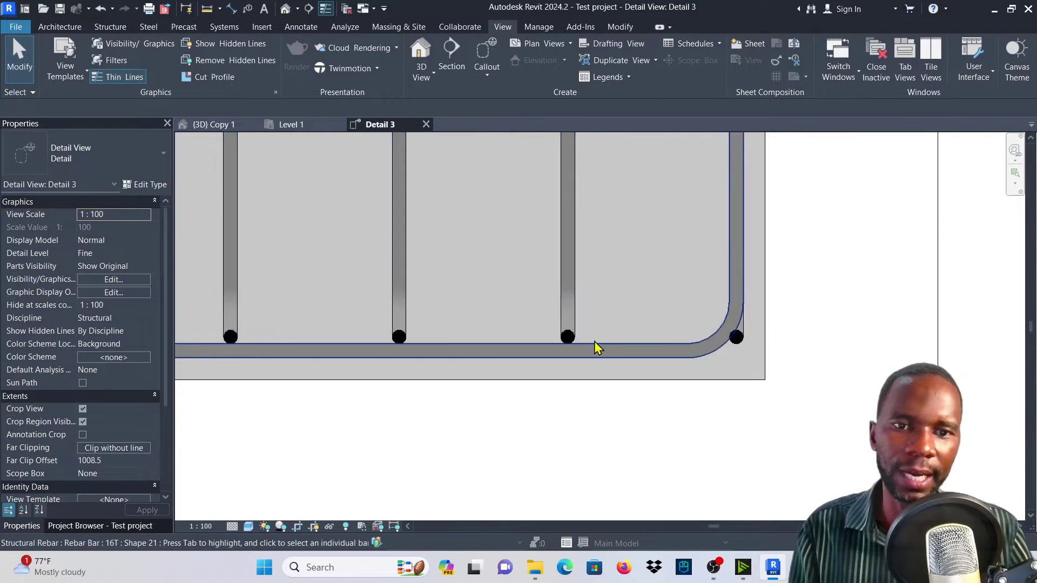
pyautogui.scroll(-2, 696, 326)
pyautogui.scroll(3, 593, 331)
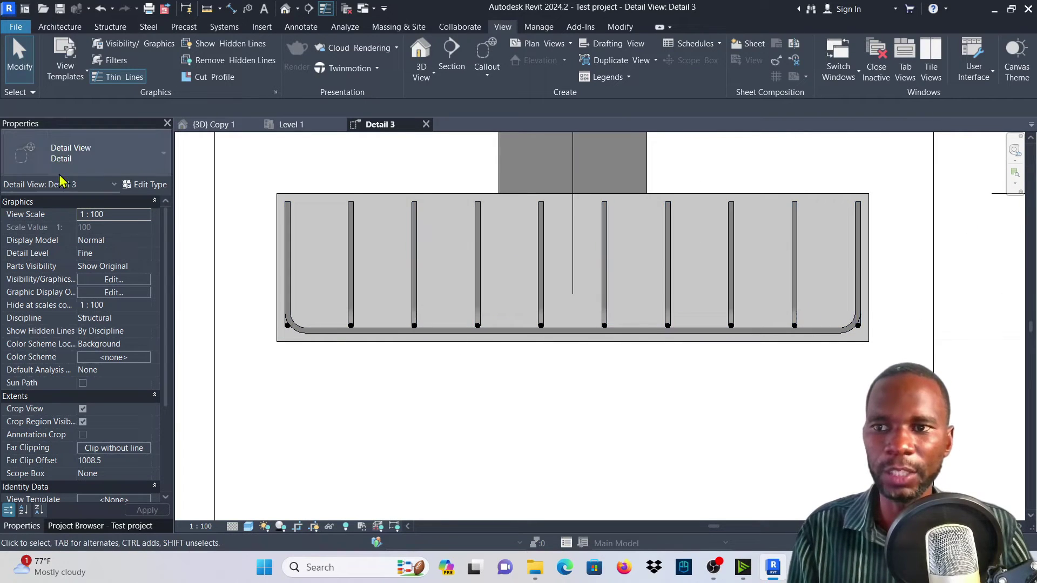
pyautogui.scroll(2, 826, 327)
pyautogui.scroll(-4, 713, 335)
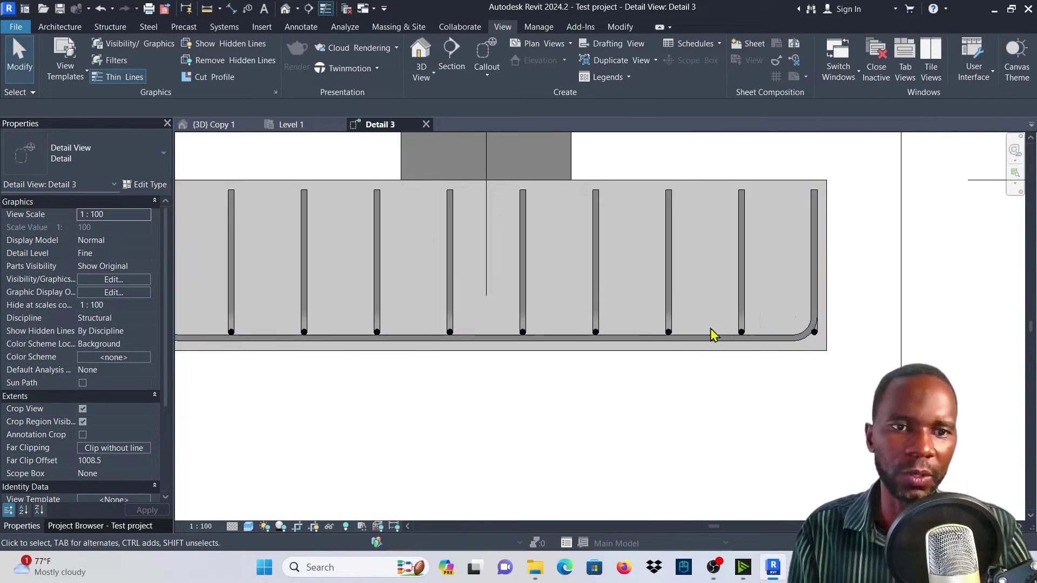
pyautogui.scroll(3, 699, 352)
pyautogui.scroll(-2, 674, 323)
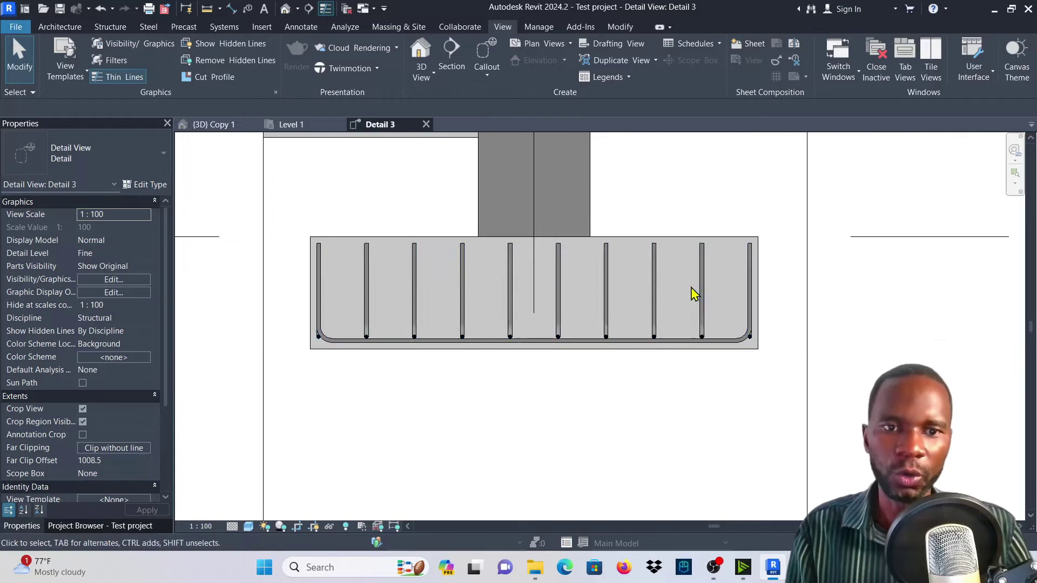
# Delete the perpendicular and the lengthwise 16T rebar sets from the footing
pyautogui.click(666, 294)
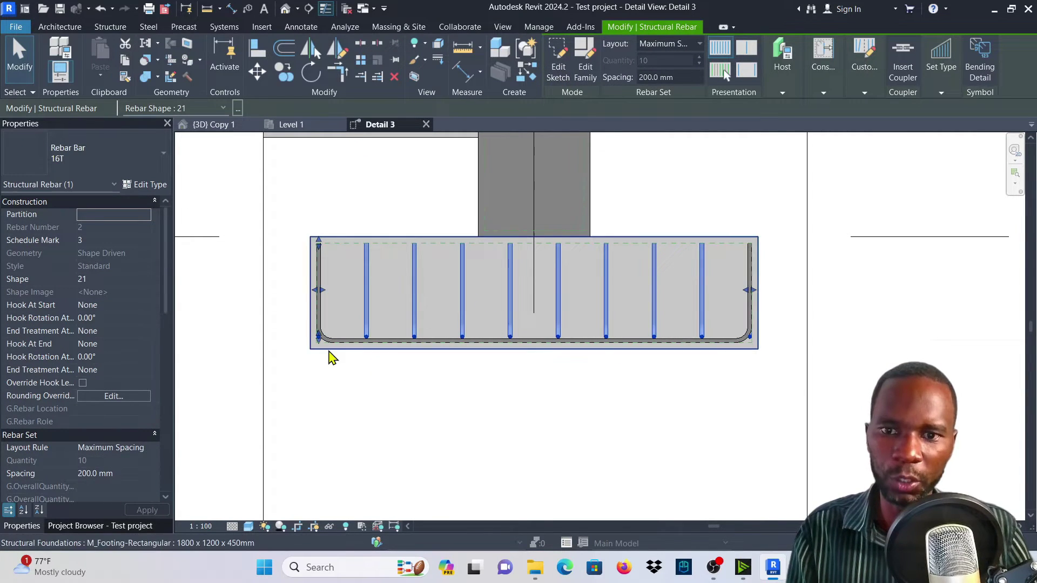
pyautogui.click(391, 77)
pyautogui.click(511, 346)
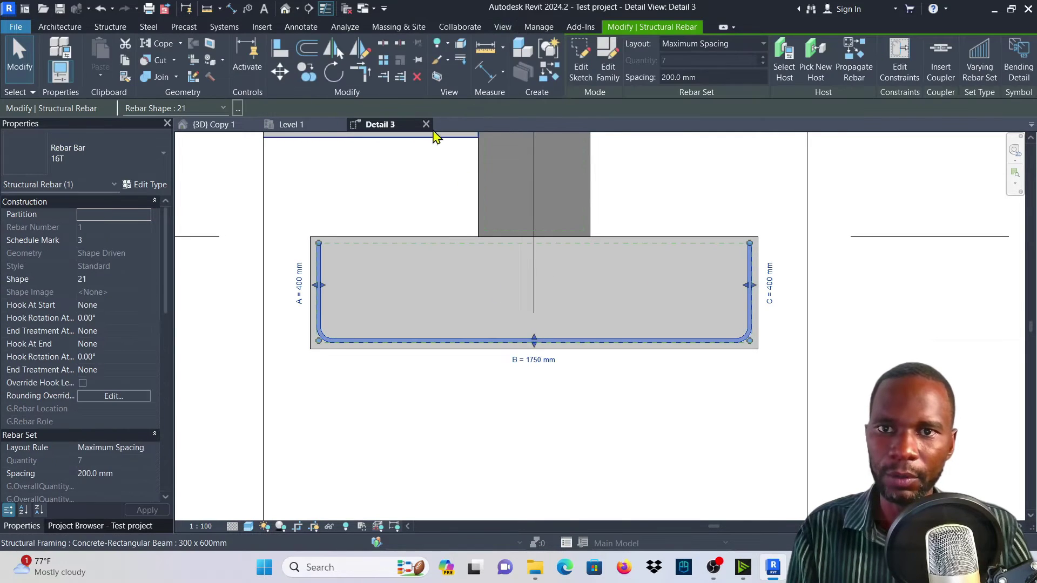
pyautogui.click(416, 77)
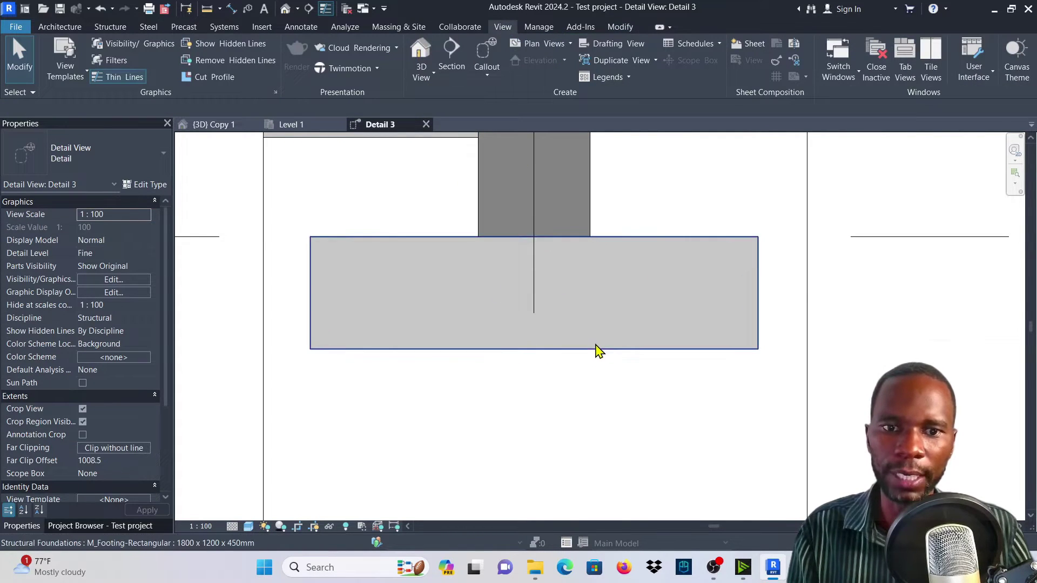
# Place a shape 21 8R rebar set in the footing By Two Points, from the lower right cover corner to the left cover line's midpoint
pyautogui.click(598, 350)
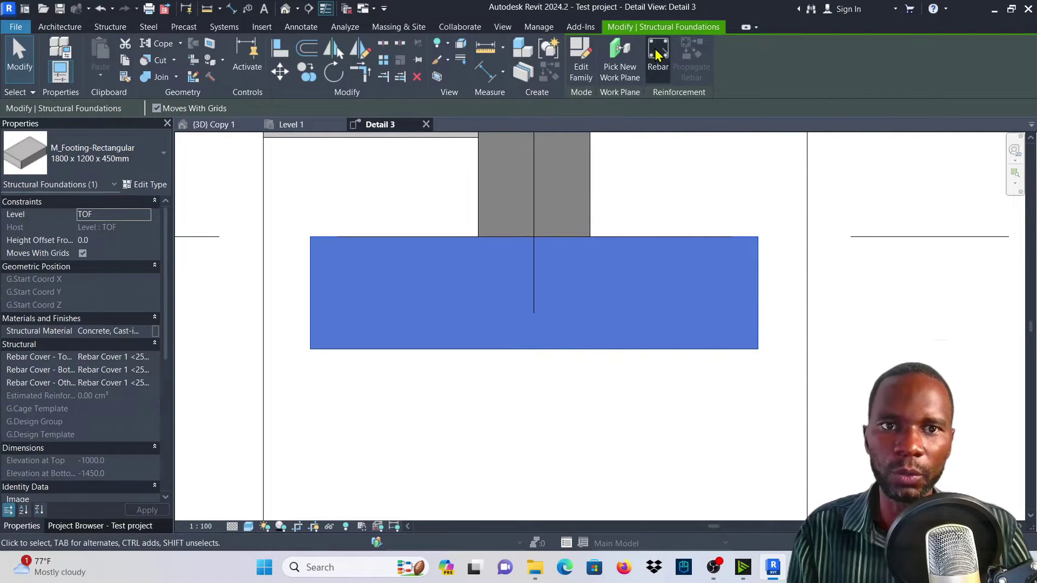
pyautogui.click(657, 54)
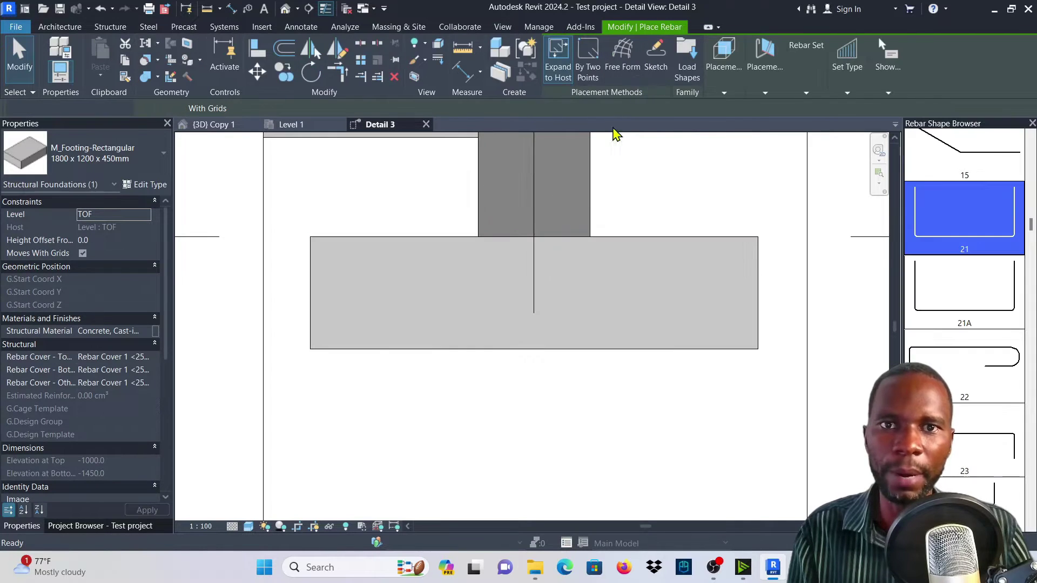
pyautogui.click(583, 62)
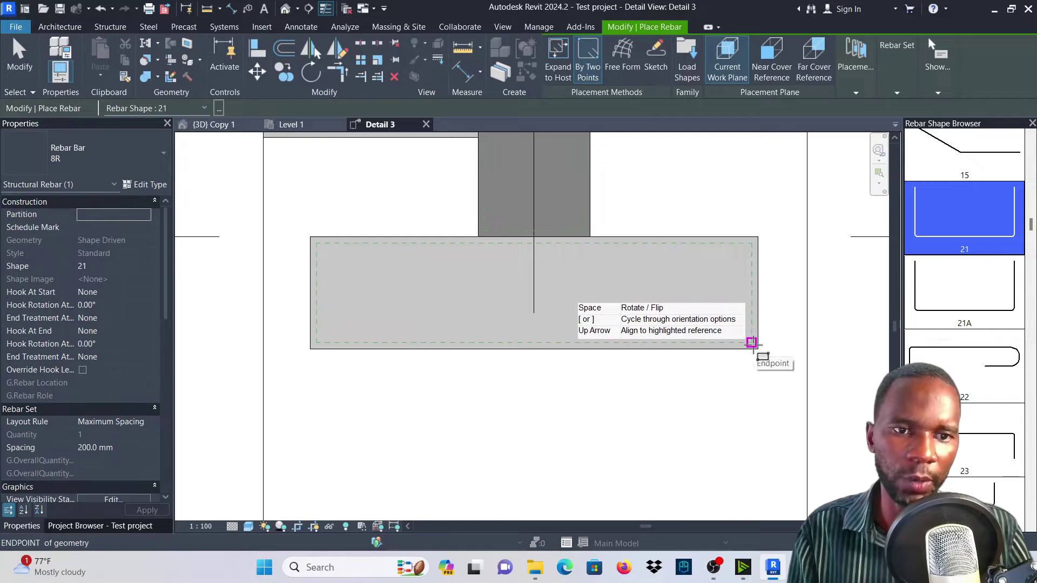
pyautogui.click(751, 341)
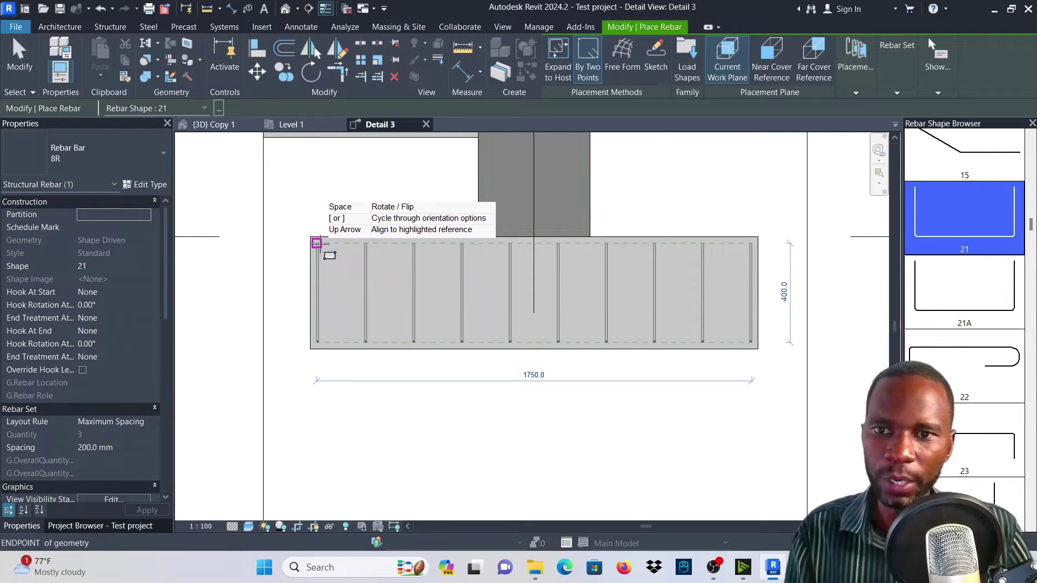
pyautogui.scroll(3, 316, 243)
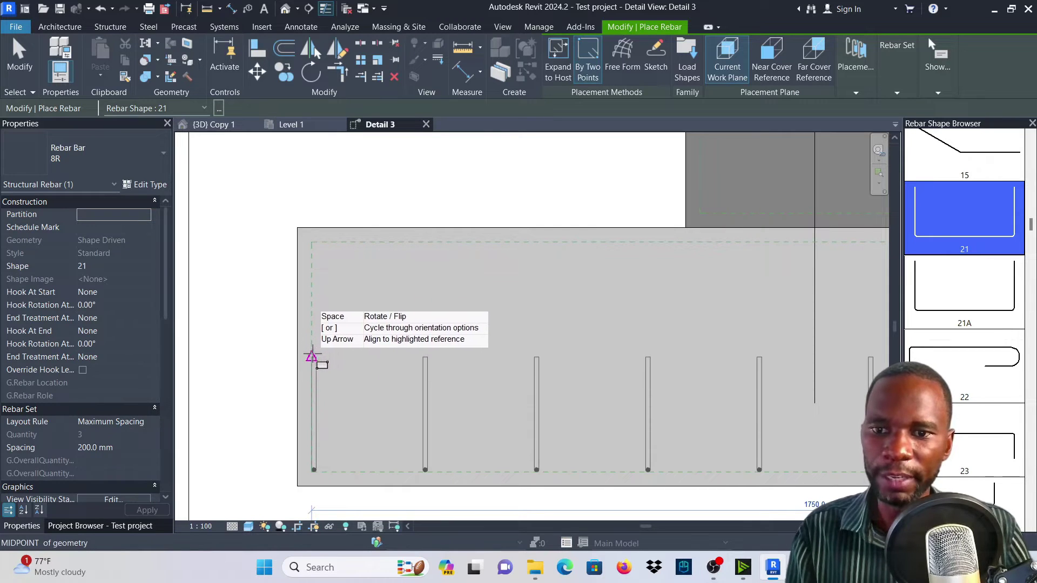
pyautogui.scroll(-3, 312, 356)
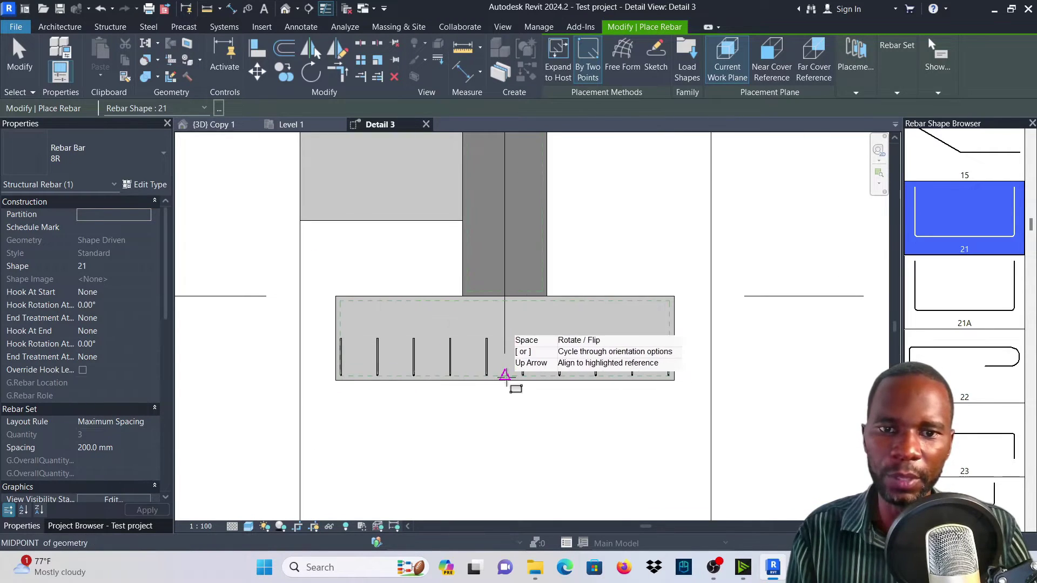
pyautogui.rightClick(601, 204)
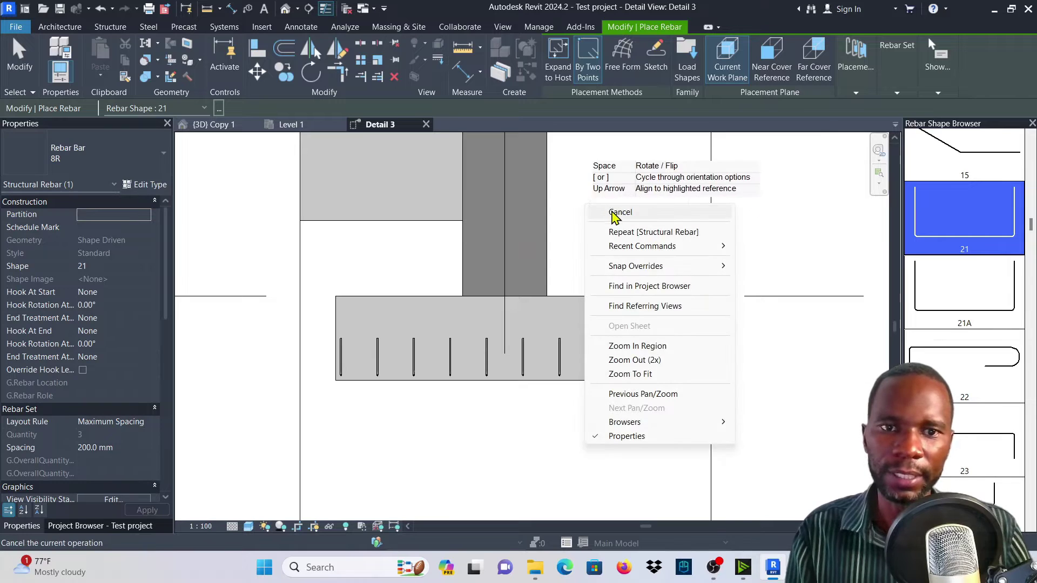
pyautogui.click(613, 211)
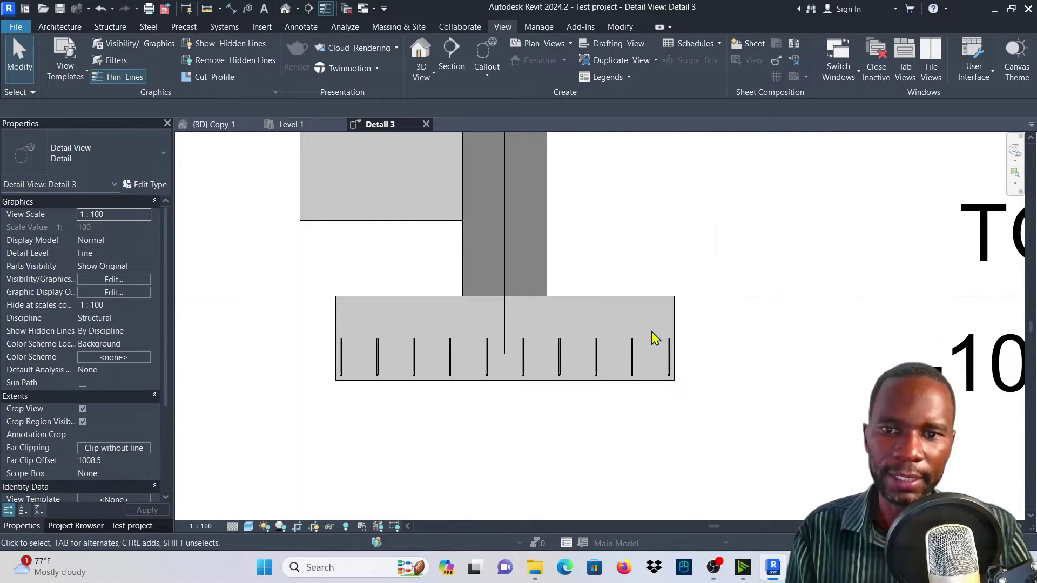
# Create a similar rebar set Parallel to Work Plane by two points, from the rightmost bar's lower end to the leftmost bar's top, about 1742 mm wide
pyautogui.rightClick(614, 357)
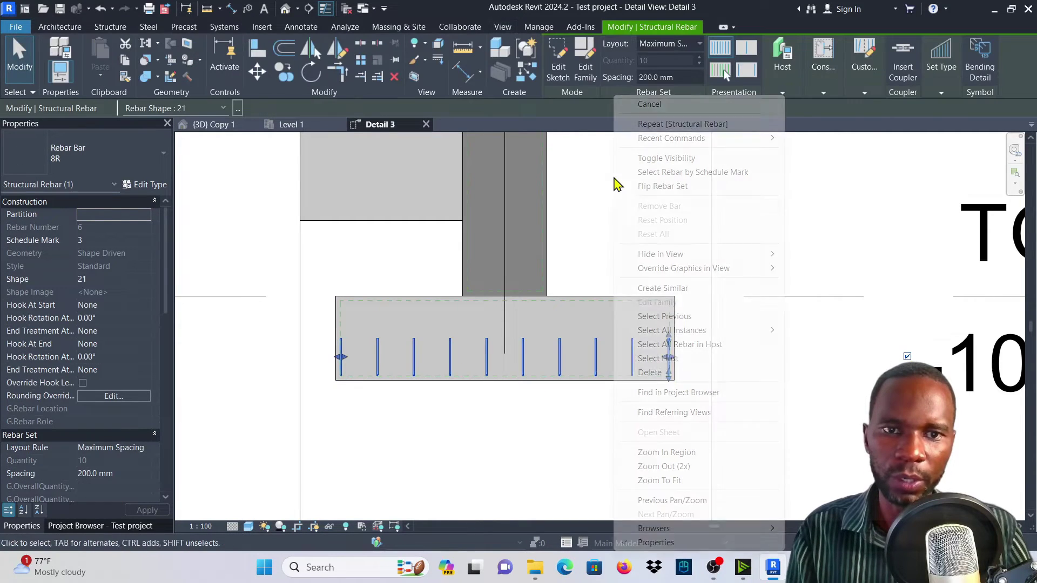
pyautogui.click(663, 288)
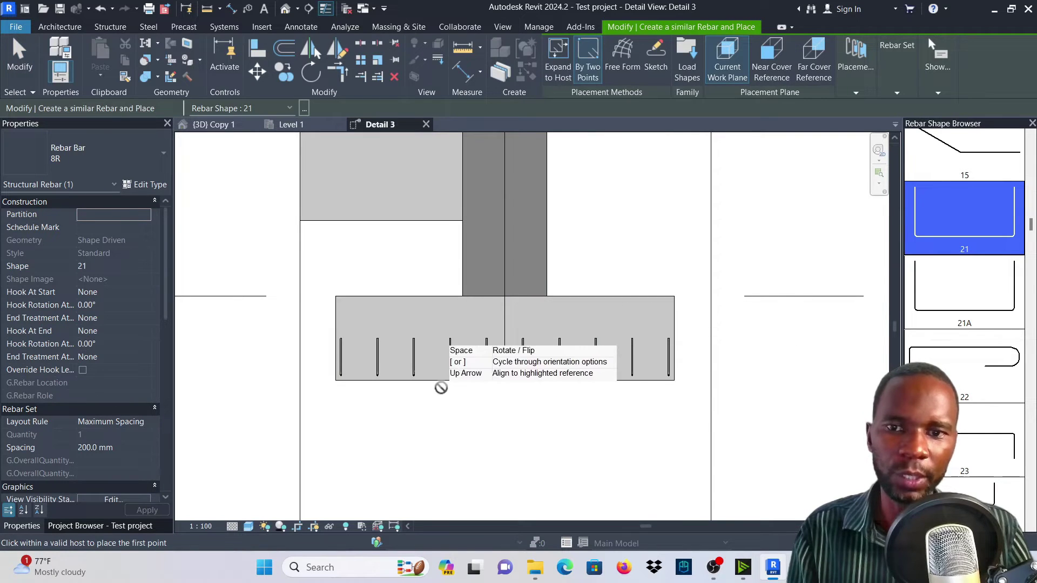
pyautogui.scroll(2, 465, 376)
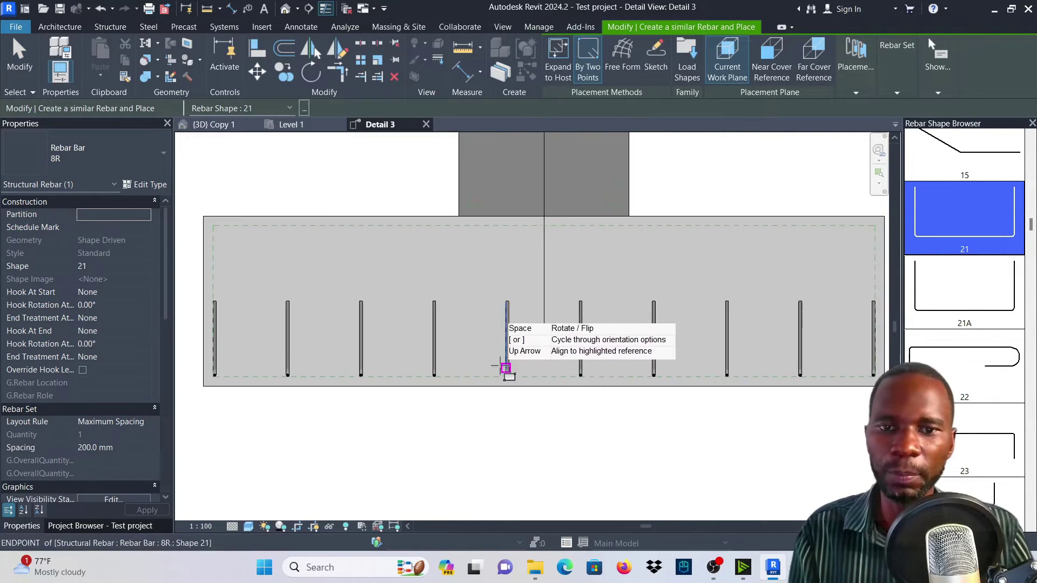
pyautogui.scroll(-1, 432, 357)
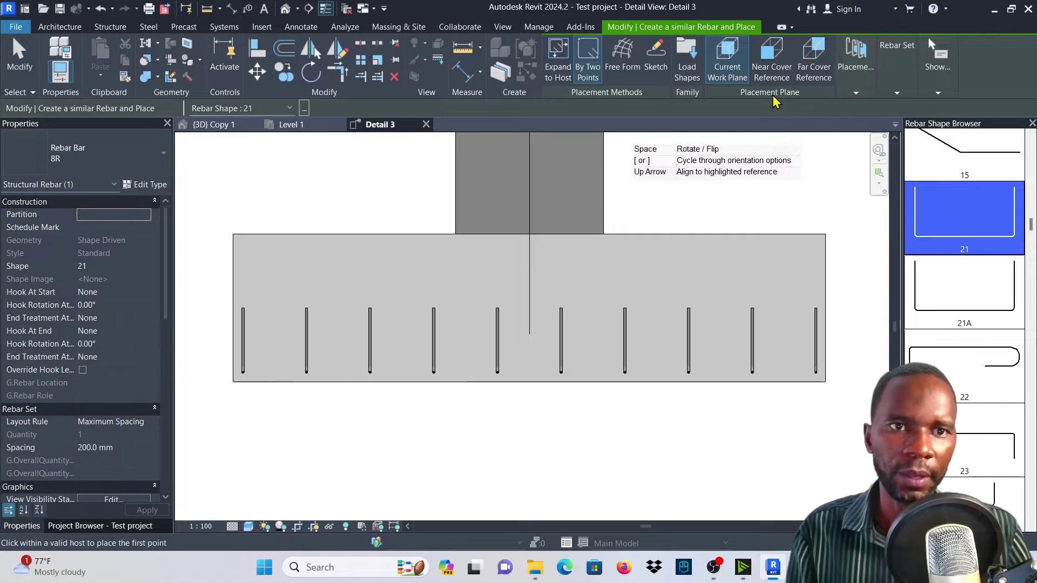
pyautogui.click(855, 94)
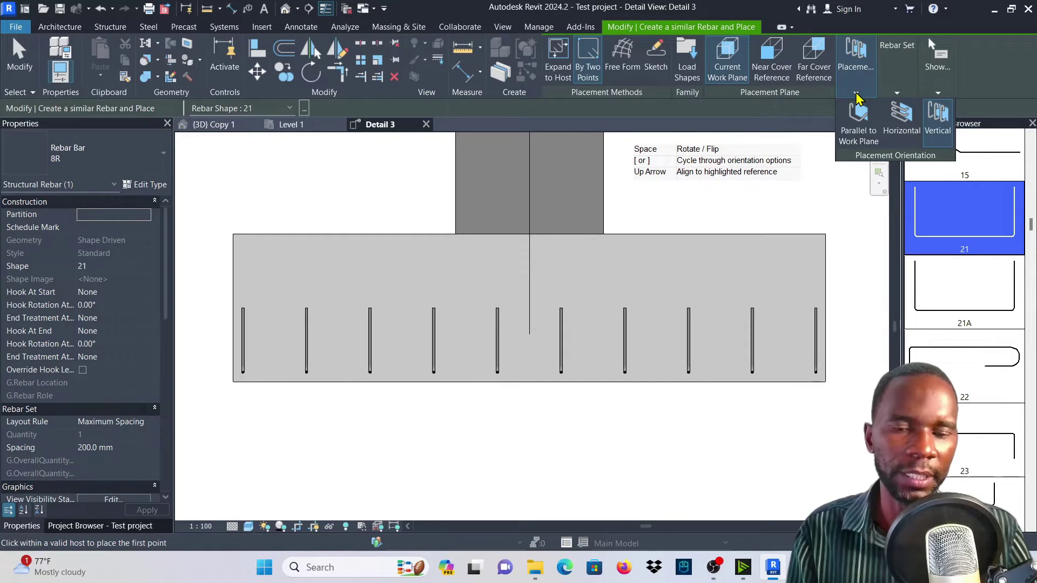
pyautogui.click(859, 130)
pyautogui.scroll(5, 804, 372)
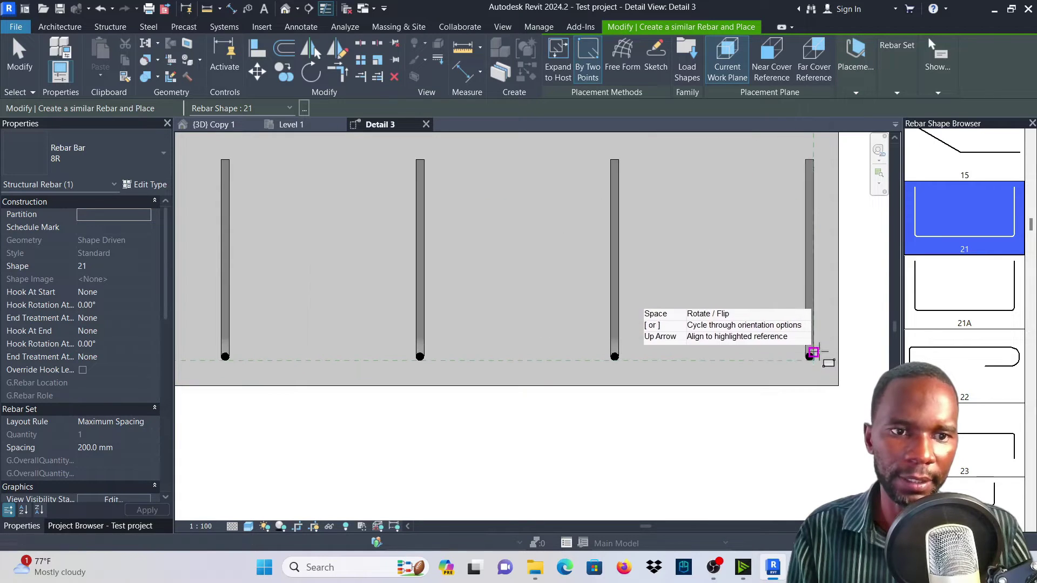
pyautogui.click(813, 352)
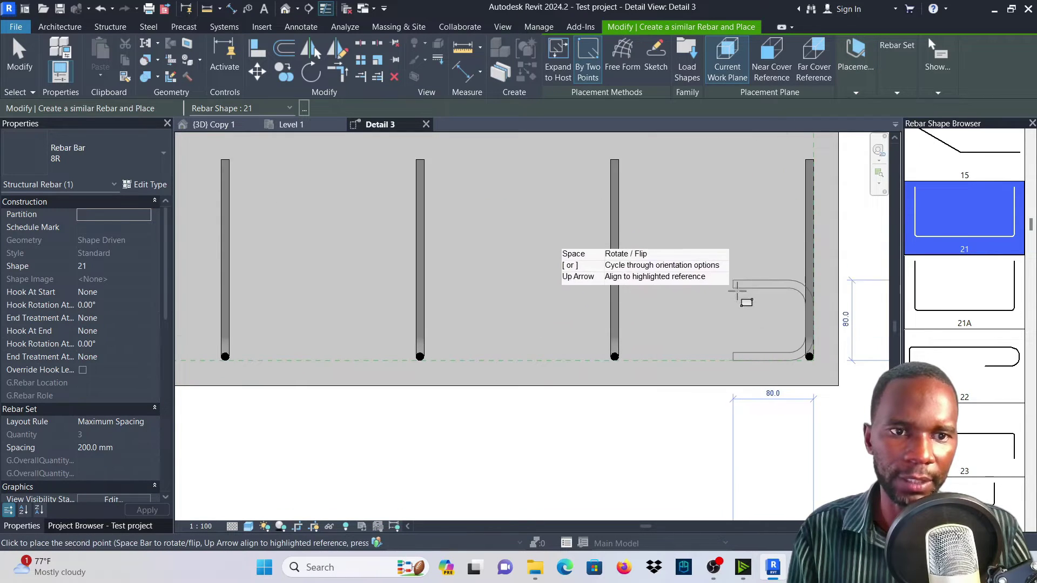
pyautogui.scroll(-2, 737, 292)
pyautogui.scroll(-2, 666, 328)
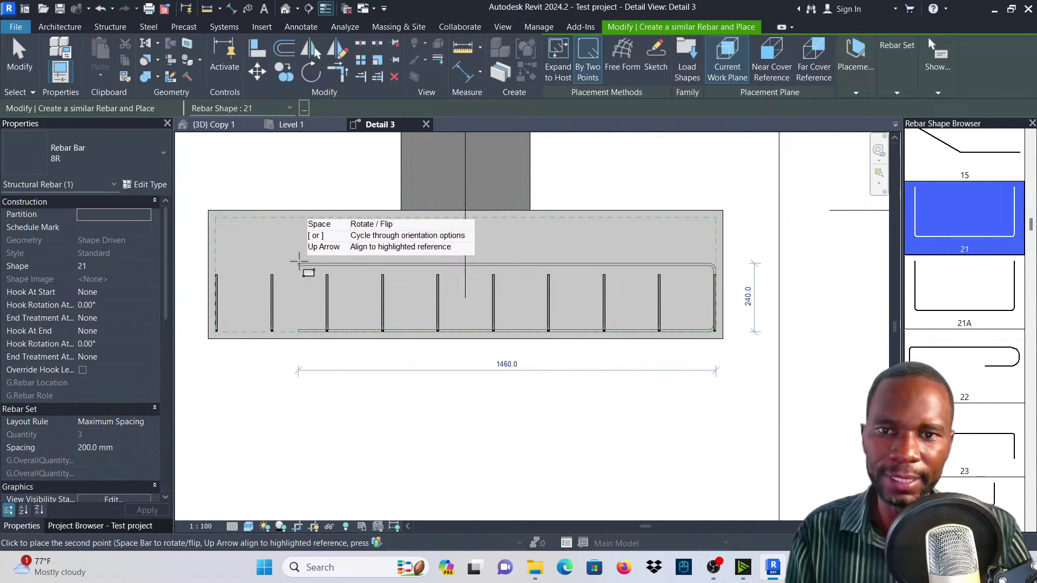
pyautogui.scroll(-2, 299, 262)
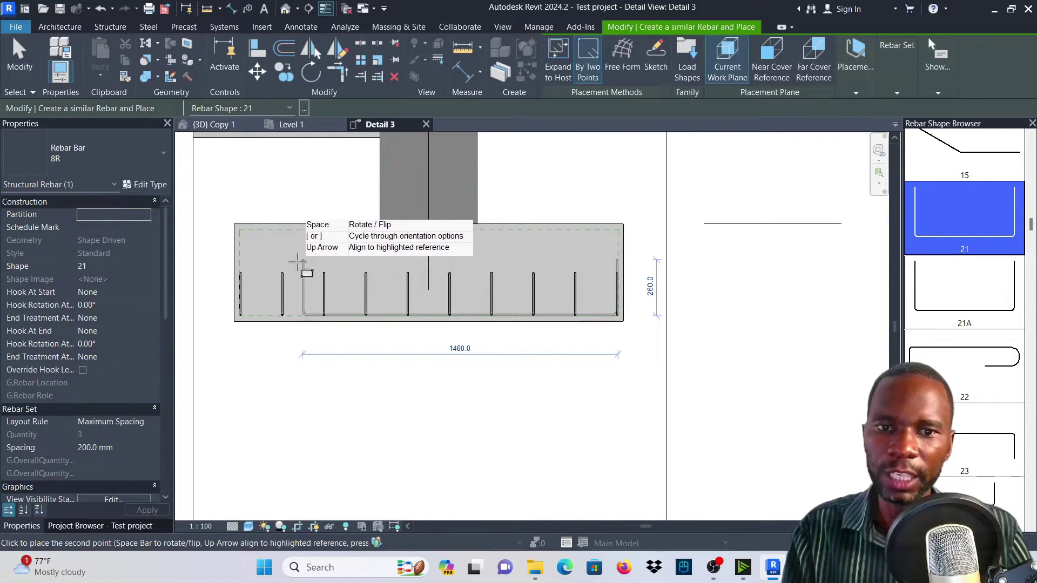
pyautogui.scroll(2, 243, 266)
pyautogui.scroll(2, 245, 266)
pyautogui.scroll(-2, 283, 271)
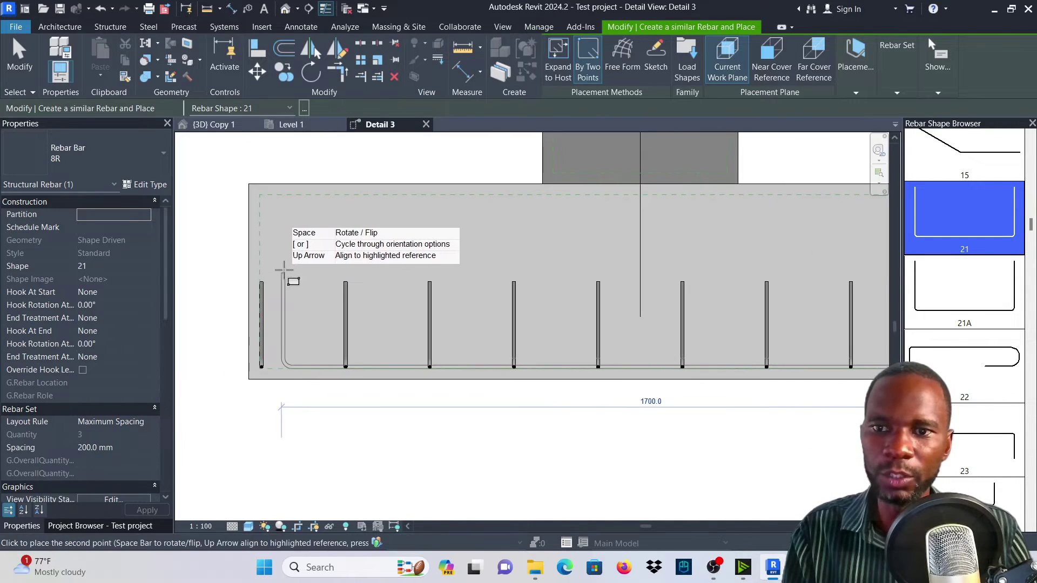
pyautogui.scroll(2, 259, 275)
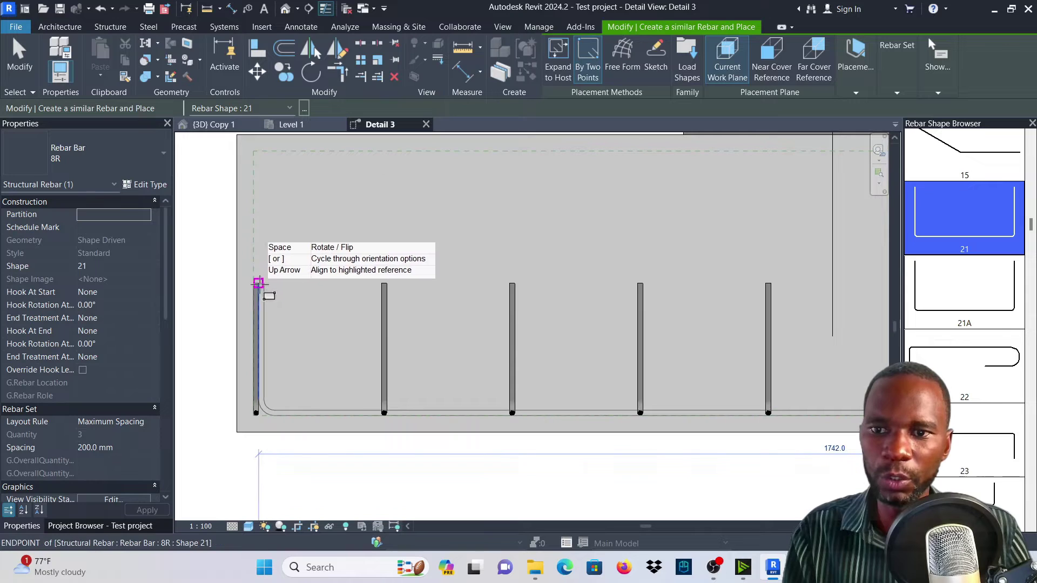
pyautogui.scroll(-3, 351, 281)
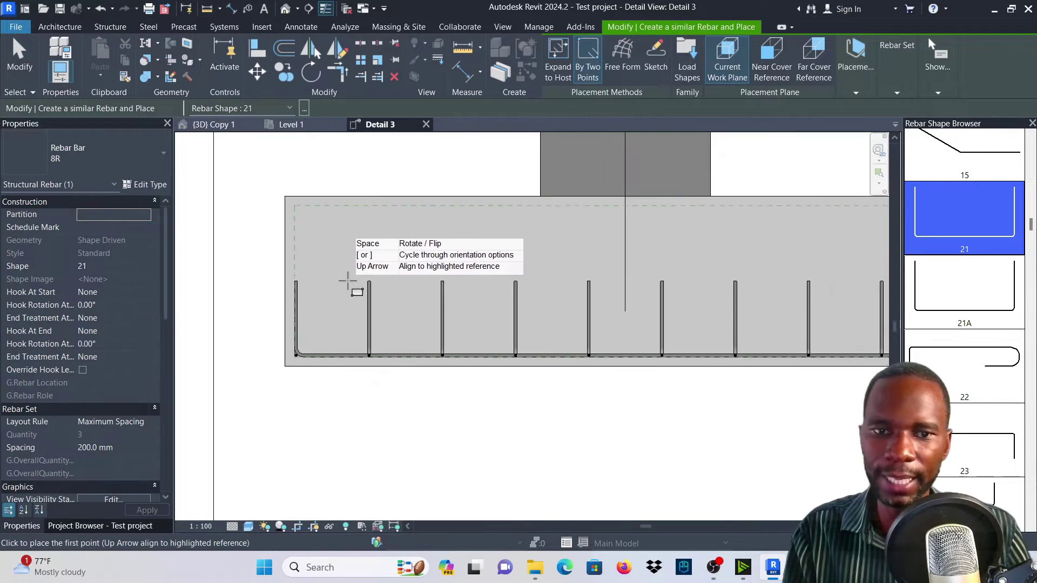
# End the rebar placement and examine how the two 8R sets meet along the footing's bottom and at its lower corner
pyautogui.click(20, 72)
pyautogui.scroll(6, 745, 324)
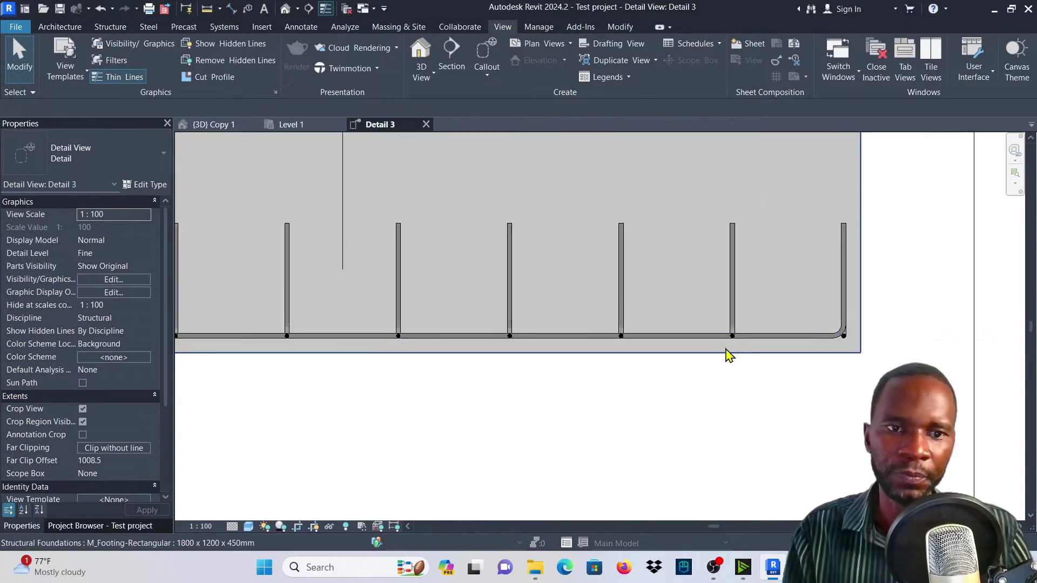
pyautogui.click(744, 290)
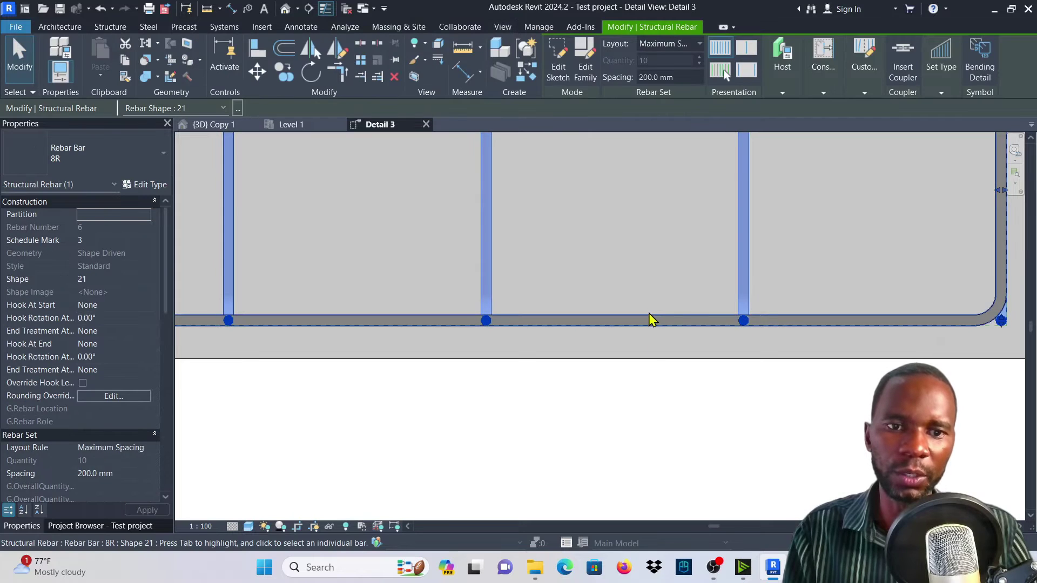
pyautogui.scroll(-6, 610, 372)
pyautogui.scroll(-4, 607, 379)
pyautogui.scroll(4, 590, 271)
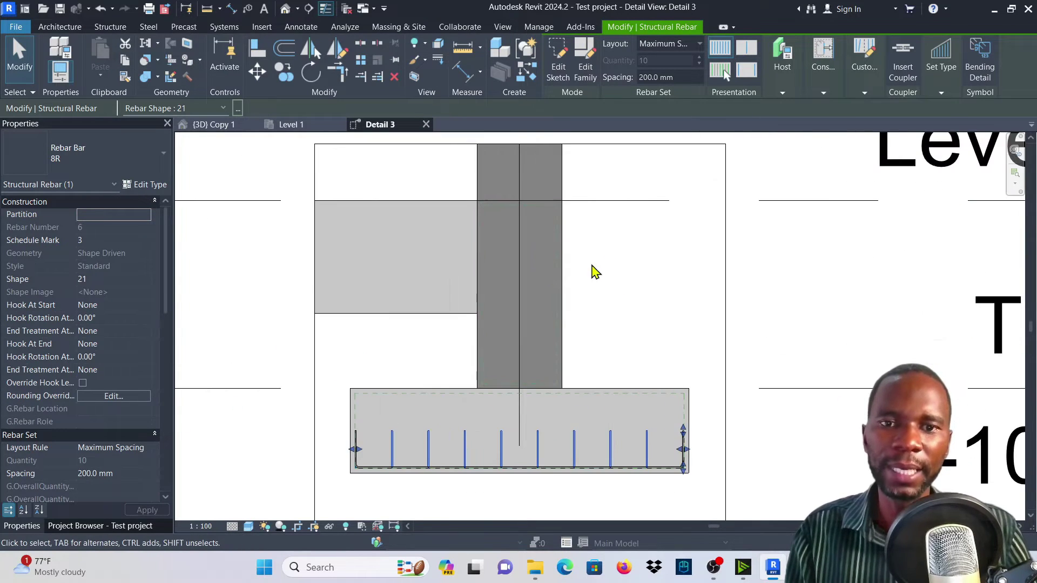
pyautogui.click(598, 340)
pyautogui.scroll(2, 492, 345)
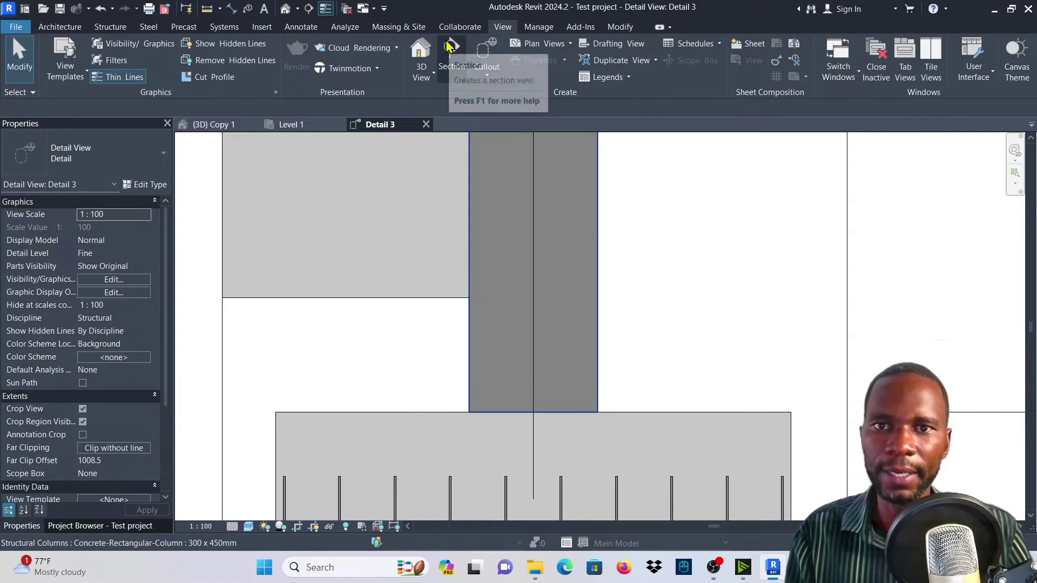
# Create a horizontal section cutting through the column between the beam and the footing
pyautogui.click(446, 68)
pyautogui.click(434, 362)
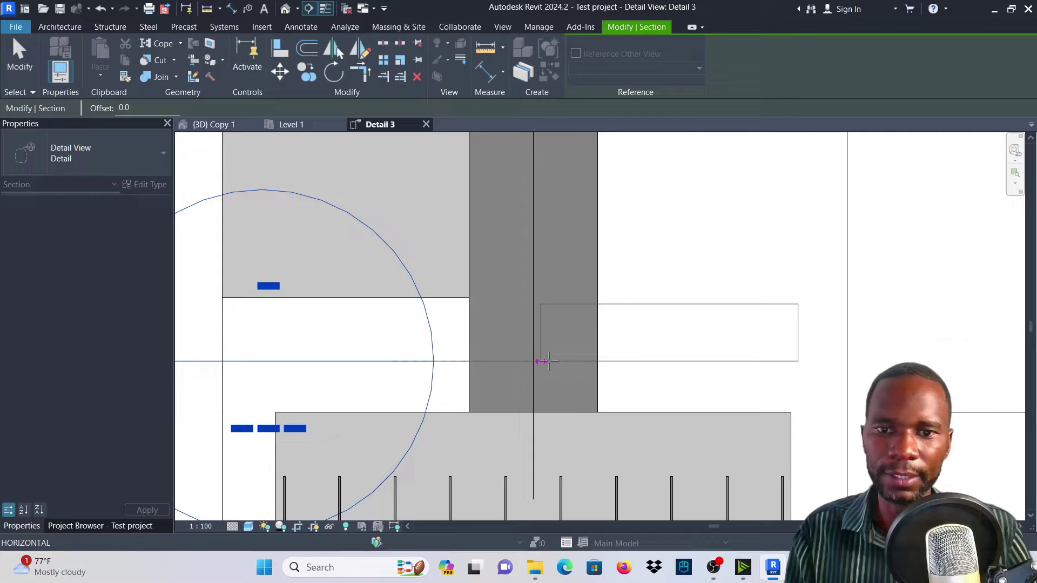
pyautogui.click(640, 361)
pyautogui.scroll(-3, 597, 348)
pyautogui.press('Escape')
pyautogui.scroll(2, 546, 342)
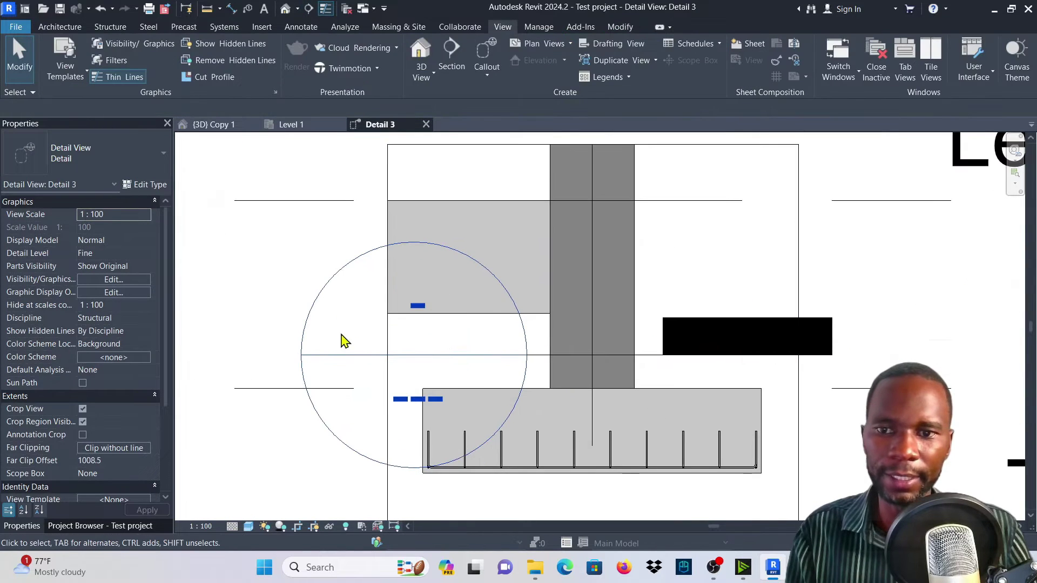
# Open the new column section view and extend its crop region upward to show the whole column outline
pyautogui.doubleClick(312, 364)
pyautogui.scroll(3, 689, 440)
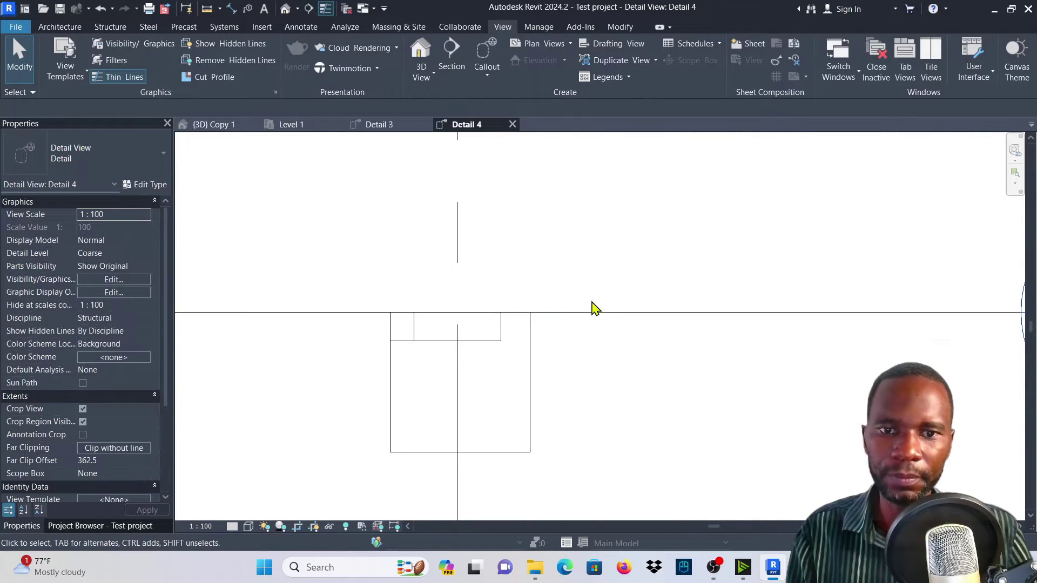
pyautogui.click(530, 375)
pyautogui.moveTo(462, 311); pyautogui.dragTo(460, 191)
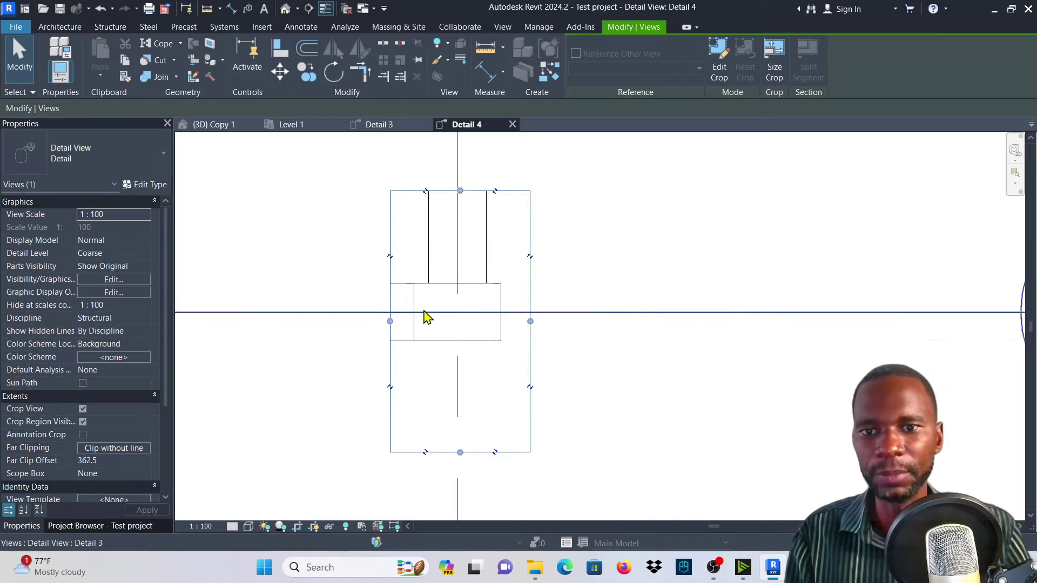
pyautogui.scroll(4, 427, 317)
pyautogui.scroll(-1, 564, 227)
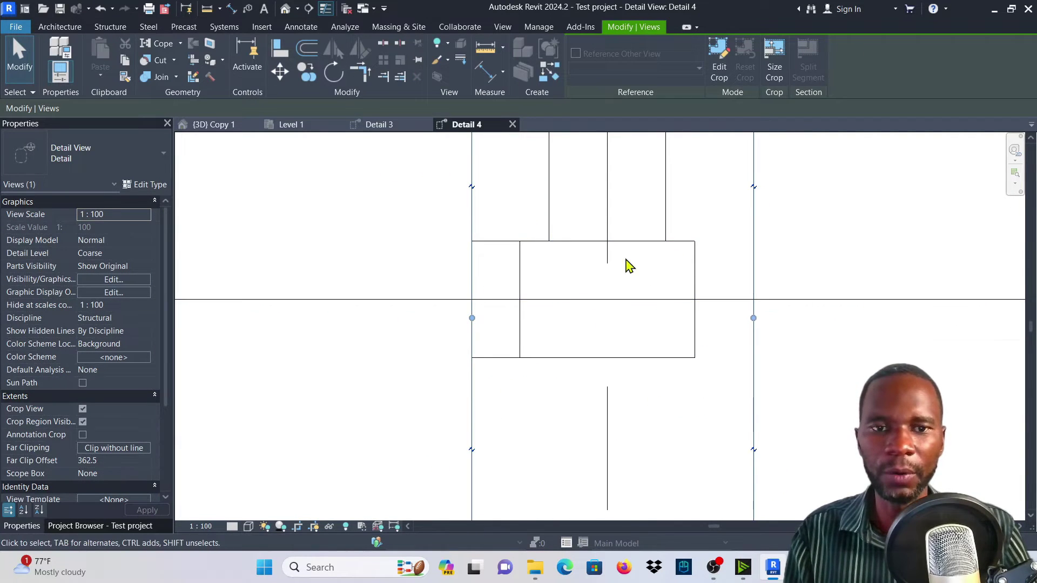
pyautogui.scroll(2, 600, 294)
pyautogui.scroll(-1, 453, 310)
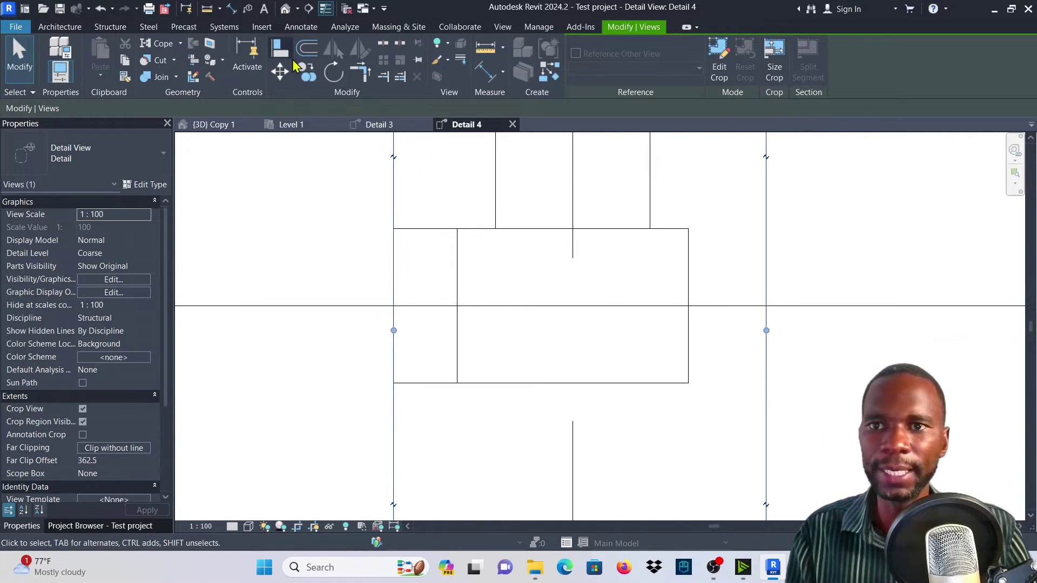
# Sketch a detail-line rectangle about 400 by 240 mm inside the column outline as the outer link
pyautogui.click(300, 28)
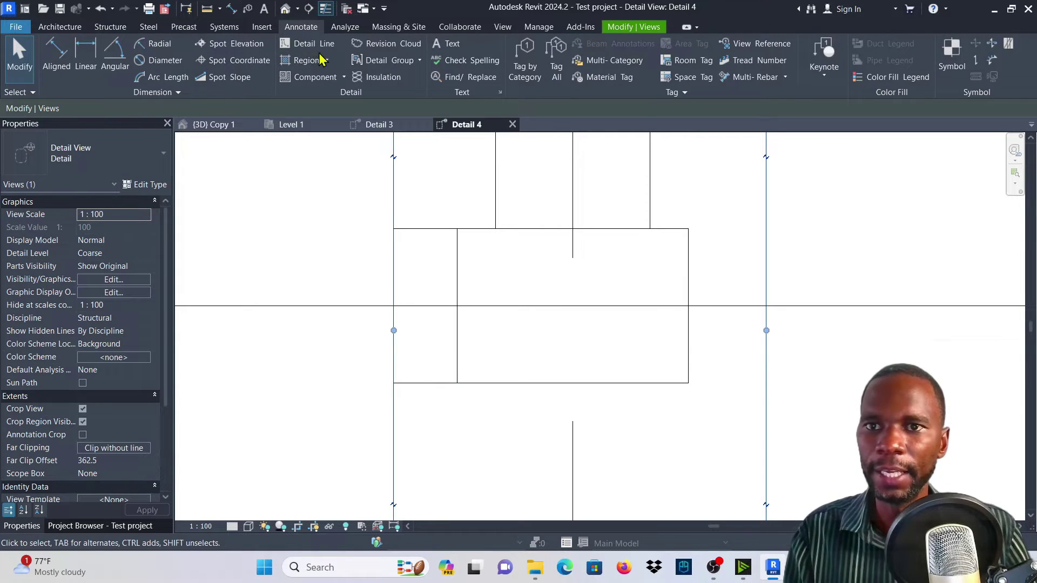
pyautogui.click(314, 47)
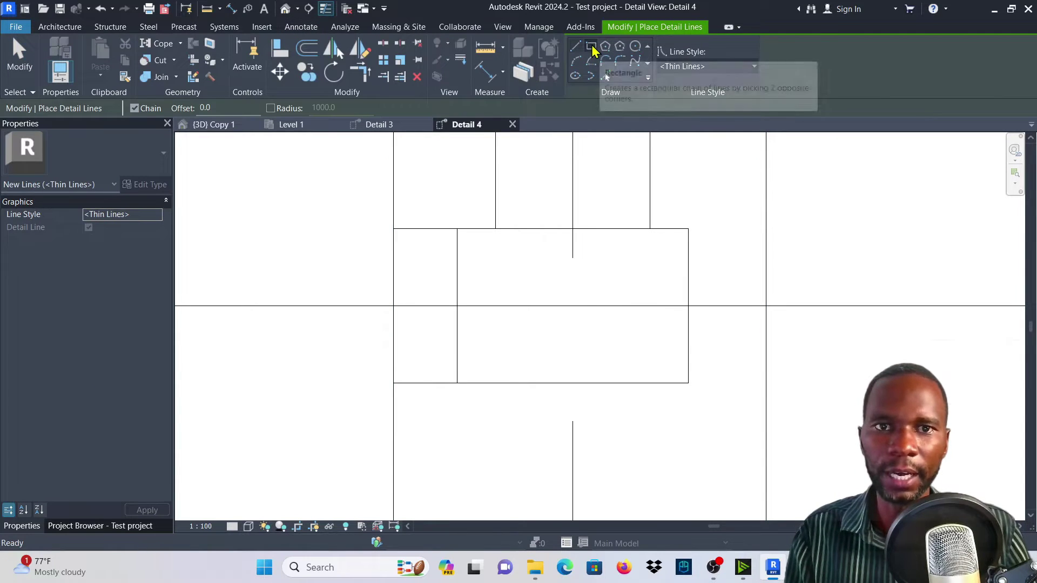
pyautogui.click(591, 46)
pyautogui.scroll(1, 560, 266)
pyautogui.click(441, 233)
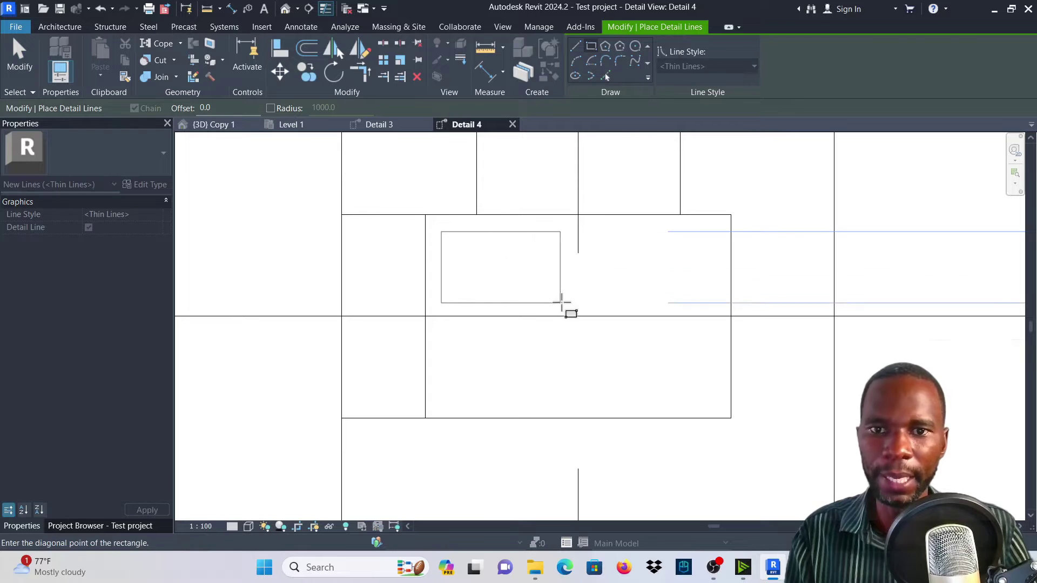
pyautogui.click(713, 395)
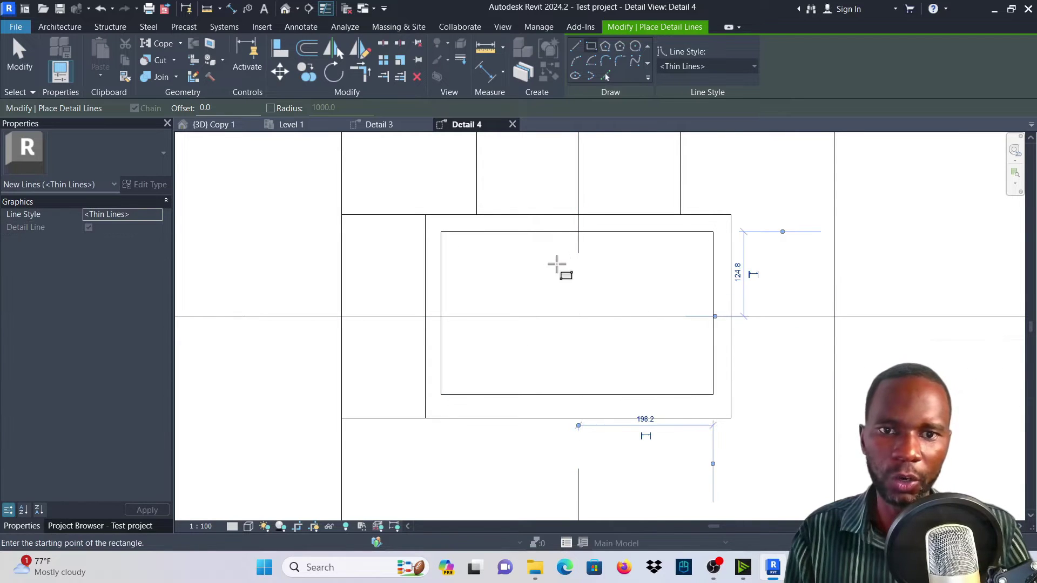
# Sketch a second, narrower detail-line rectangle across the middle of the first one, at the same height of about 240 mm
pyautogui.click(531, 232)
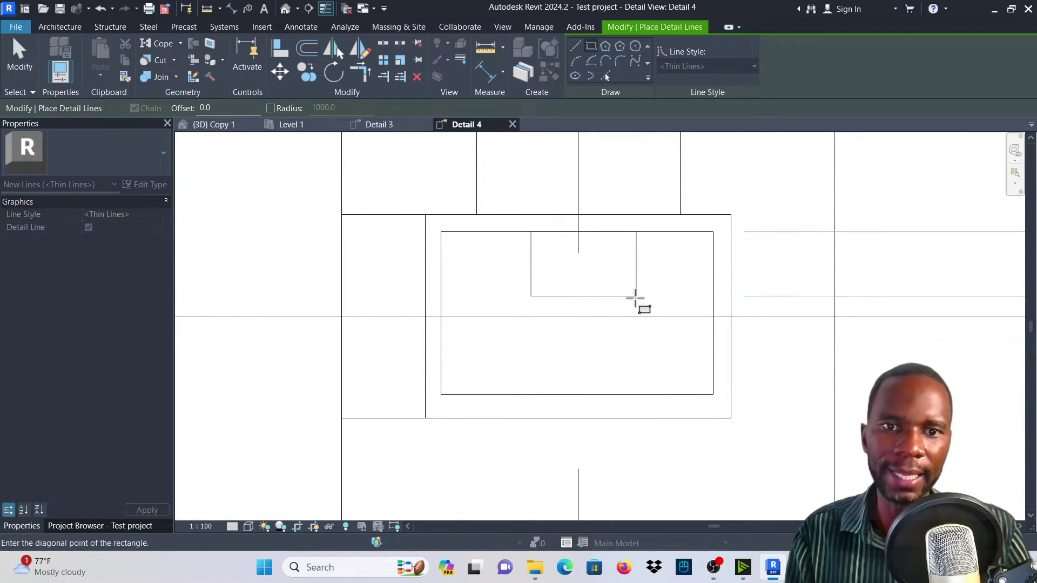
pyautogui.click(636, 395)
pyautogui.scroll(-2, 537, 303)
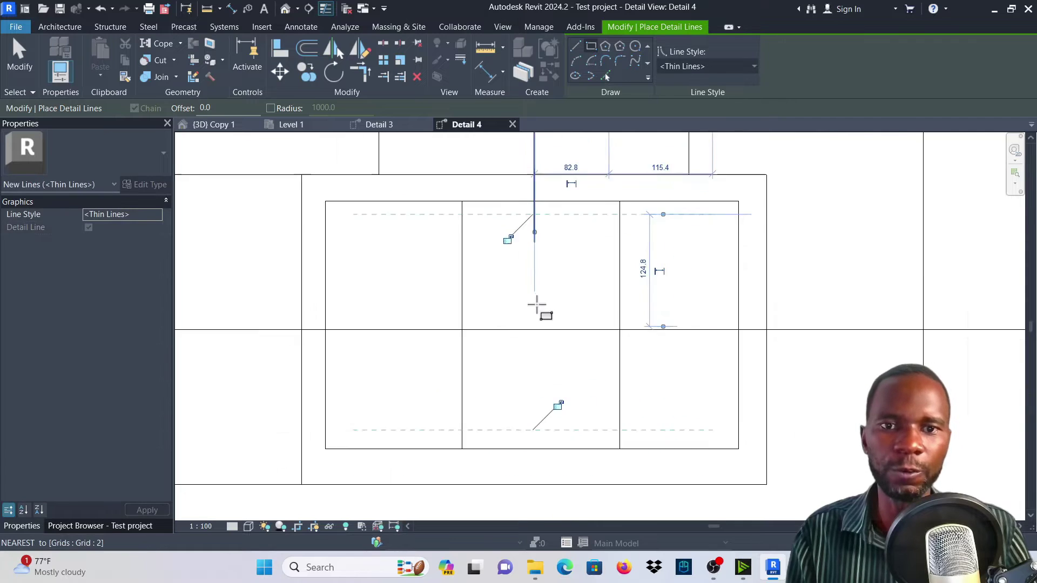
pyautogui.press('Escape')
pyautogui.press('Escape')
pyautogui.scroll(1, 659, 273)
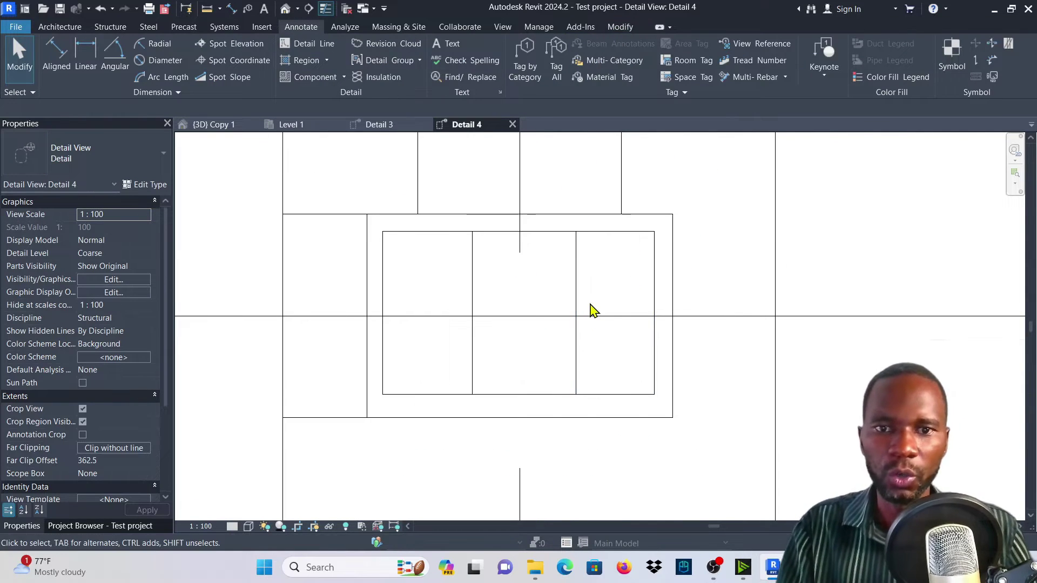
# Delete all the detail lines of both sketched rectangles from the column section
pyautogui.scroll(-1, 590, 308)
pyautogui.moveTo(607, 343); pyautogui.dragTo(469, 289)
pyautogui.click(699, 361)
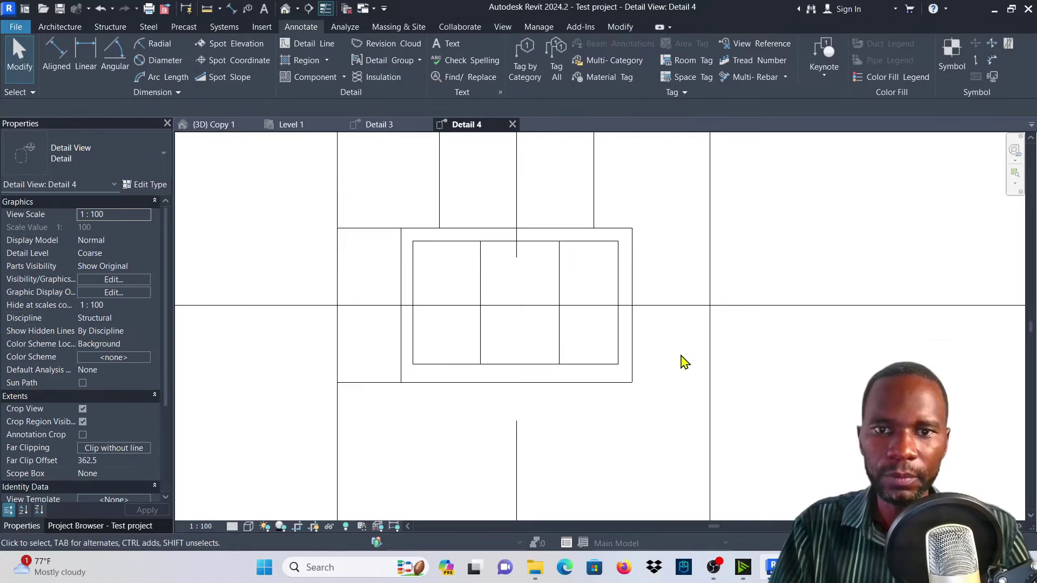
pyautogui.click(456, 253)
pyautogui.press('Delete')
pyautogui.click(481, 296)
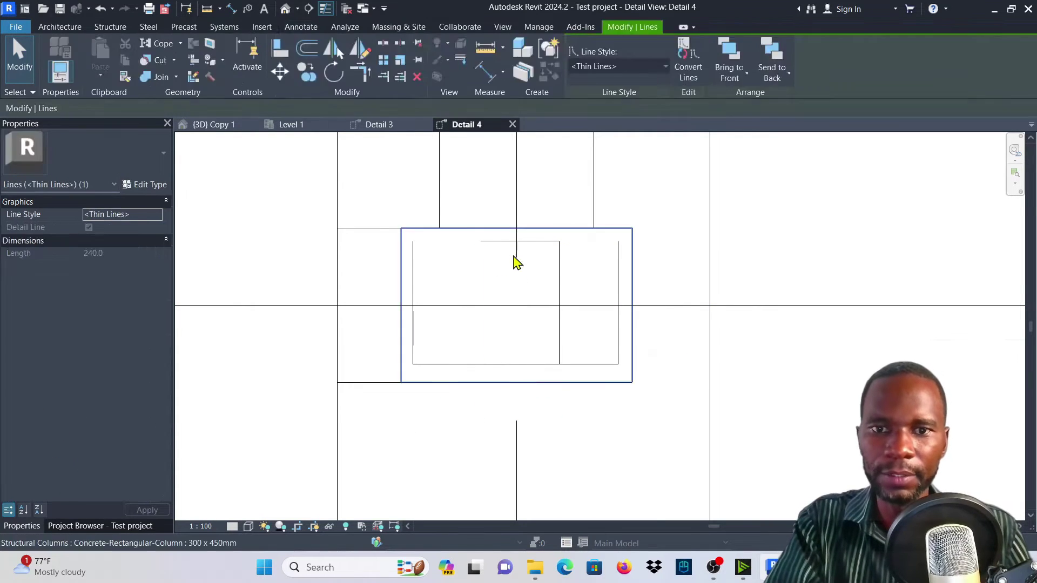
pyautogui.press('Delete')
pyautogui.click(558, 290)
pyautogui.press('Delete')
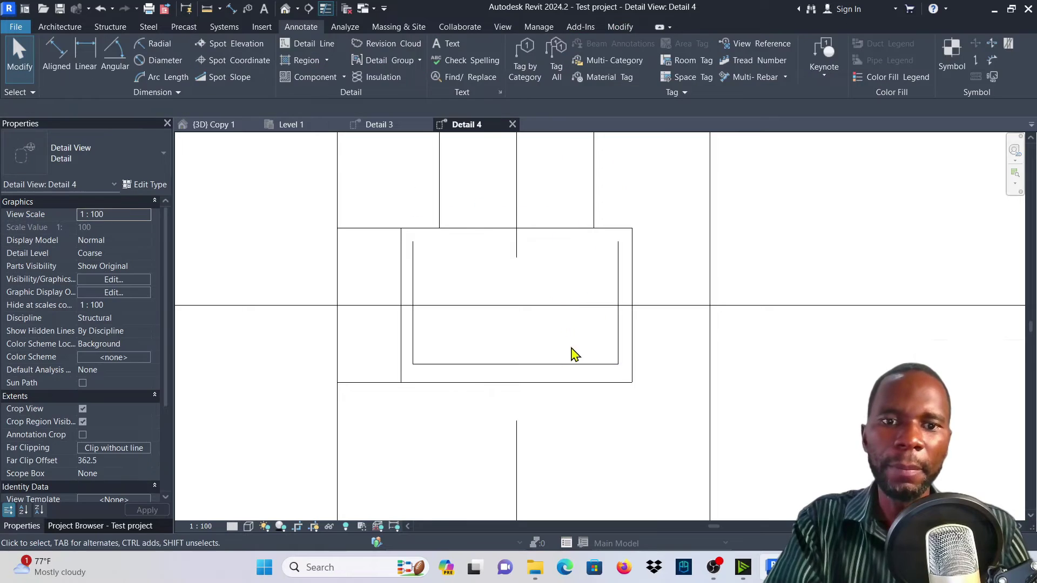
pyautogui.click(576, 367)
pyautogui.press('Delete')
pyautogui.click(615, 260)
pyautogui.press('Delete')
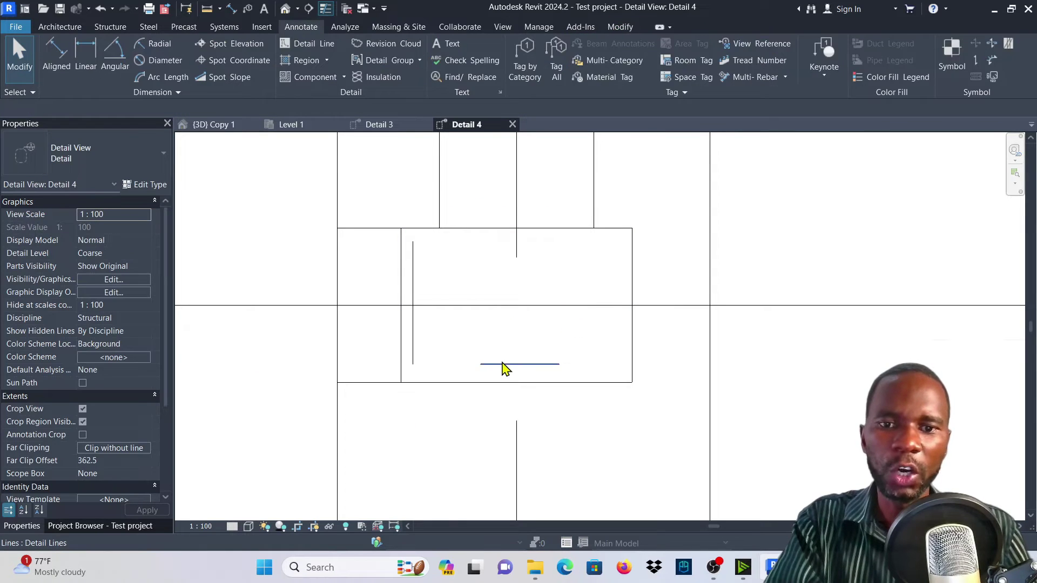
pyautogui.click(504, 365)
pyautogui.press('Delete')
pyautogui.click(414, 277)
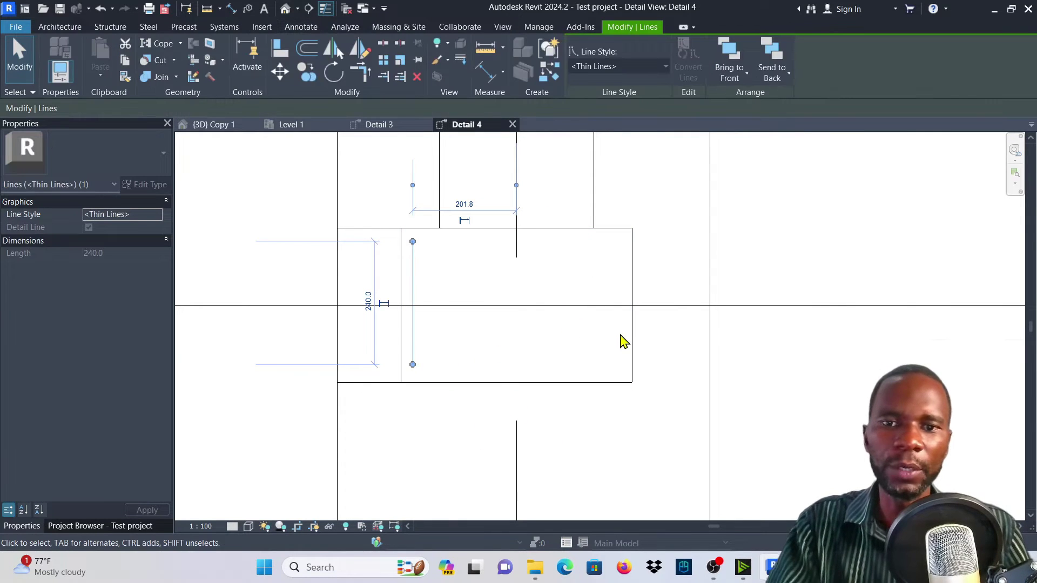
pyautogui.press('Delete')
# Place an 8R stirrup set of shape 51 in the column using Expand to Host
pyautogui.click(618, 334)
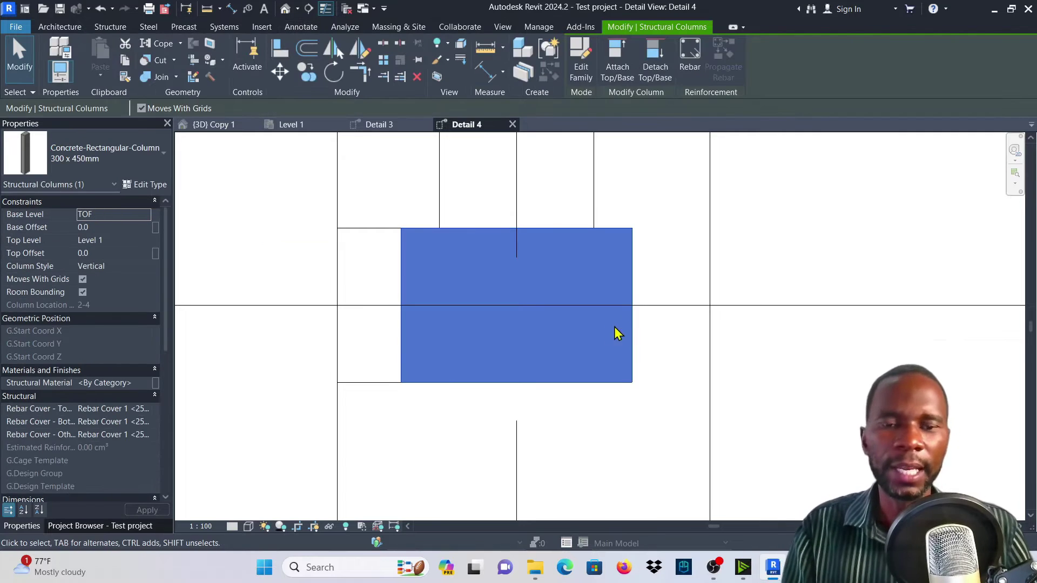
pyautogui.click(690, 57)
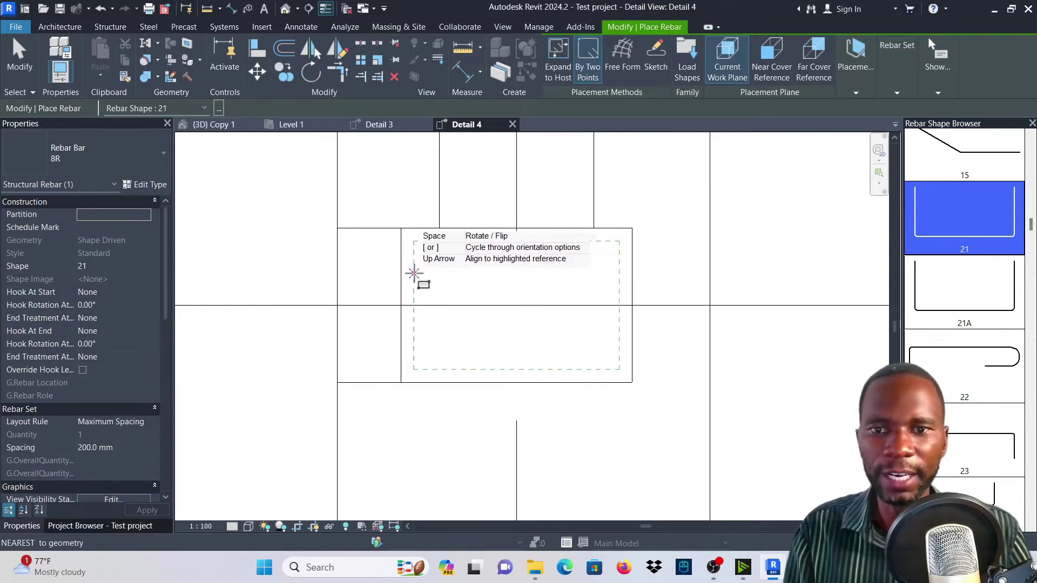
pyautogui.click(560, 56)
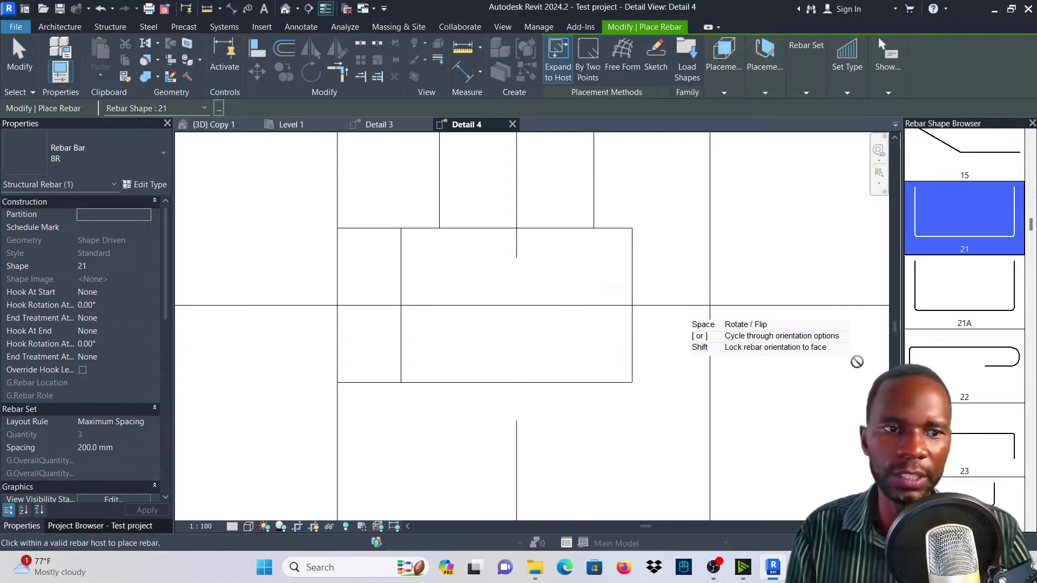
pyautogui.scroll(5, 967, 300)
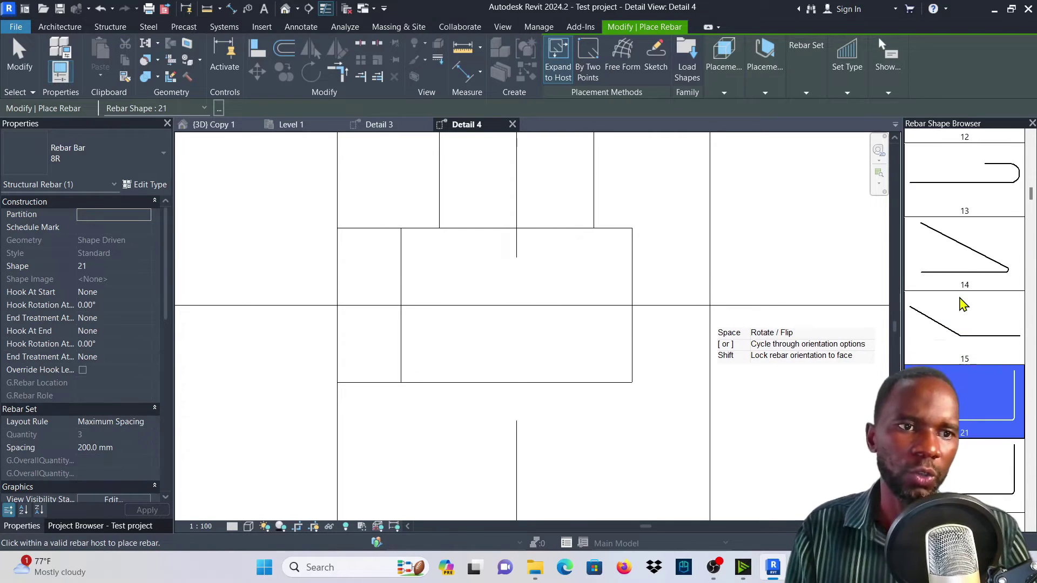
pyautogui.scroll(-5, 963, 302)
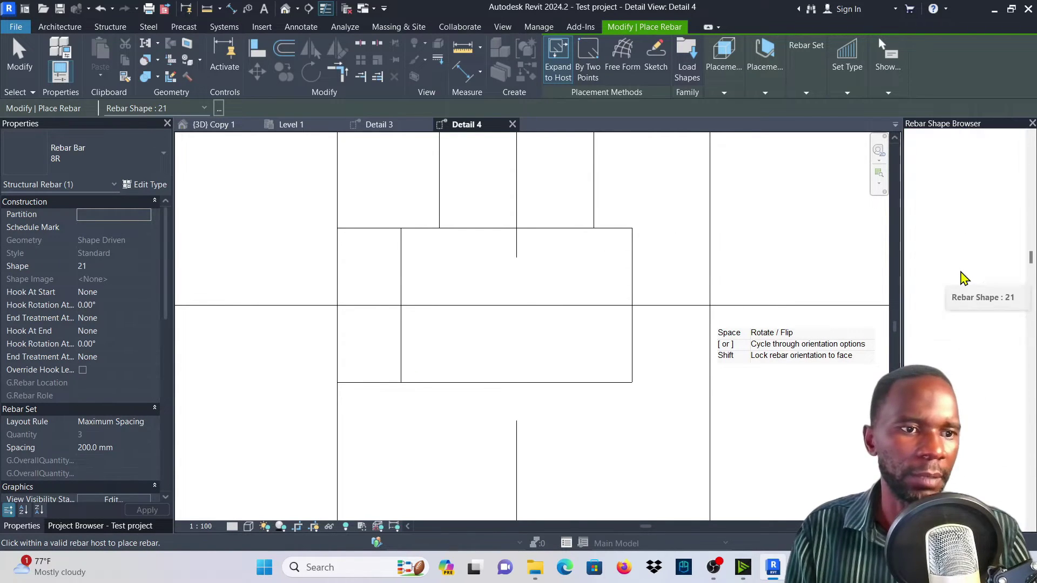
pyautogui.scroll(-10, 963, 281)
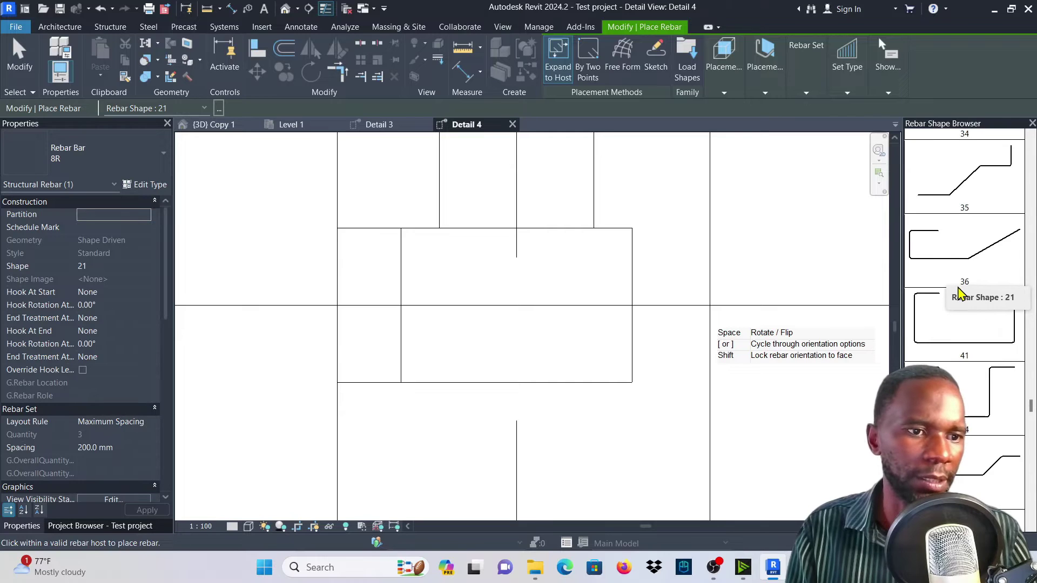
pyautogui.scroll(-5, 964, 300)
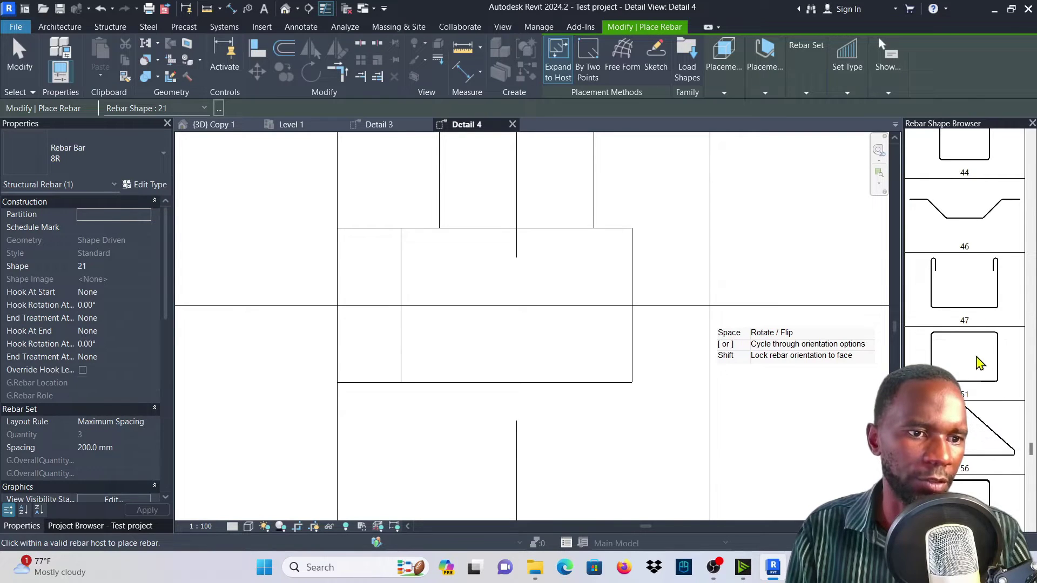
pyautogui.click(978, 363)
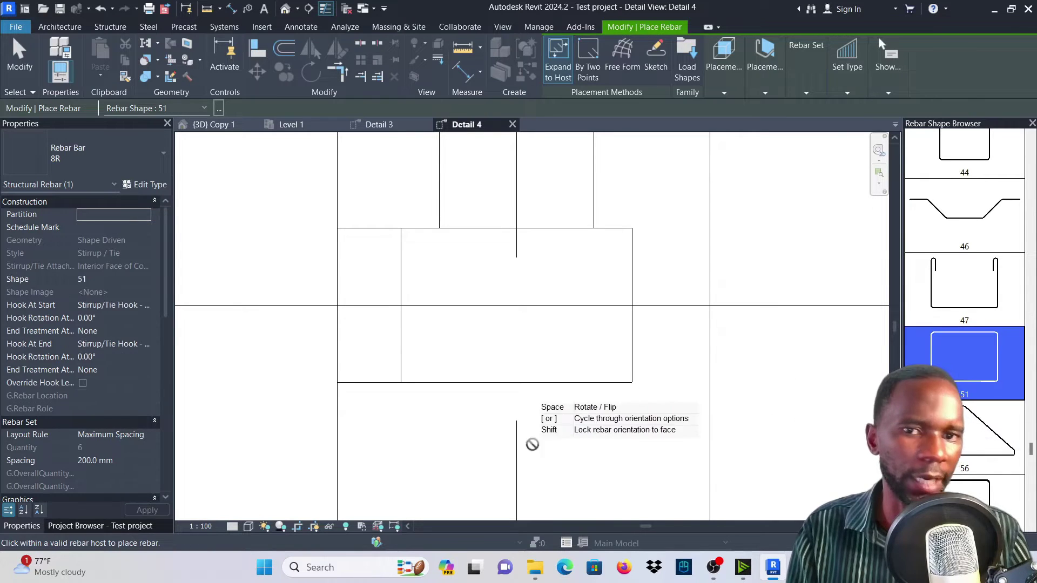
pyautogui.click(551, 81)
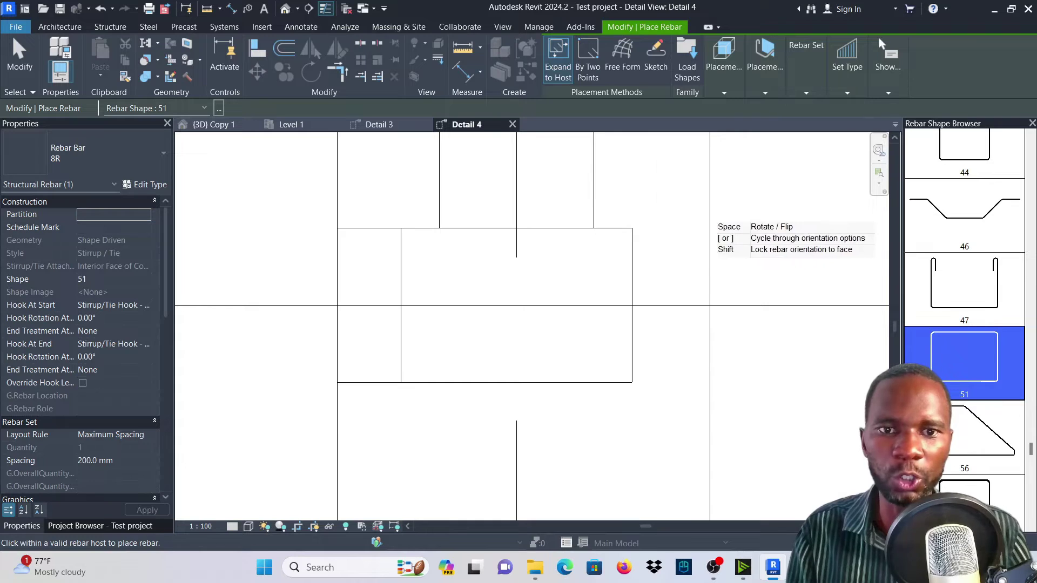
pyautogui.click(478, 289)
pyautogui.click(19, 66)
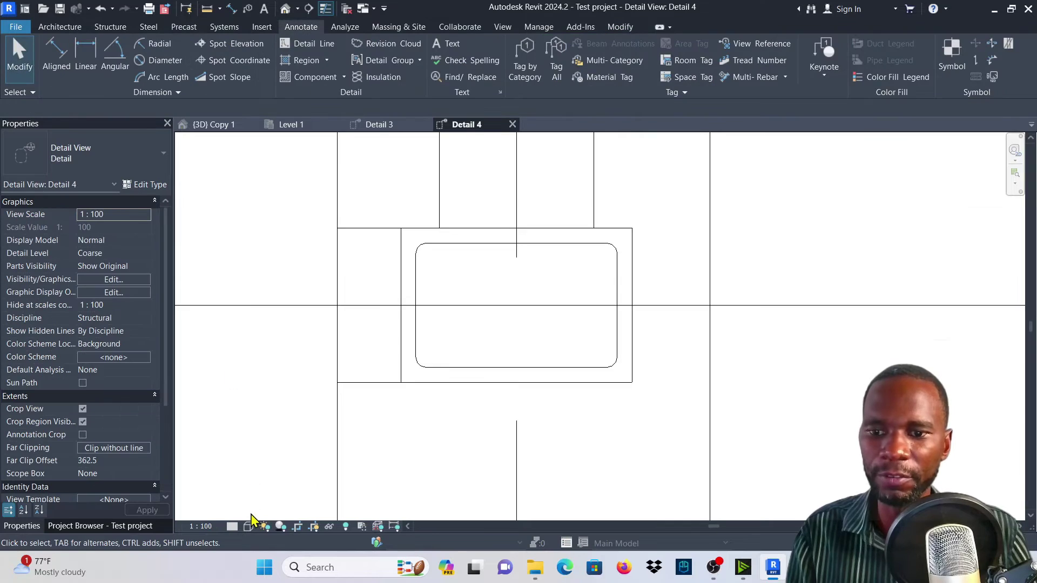
# Set the detail level of the column section view to Fine
pyautogui.click(232, 526)
pyautogui.click(247, 511)
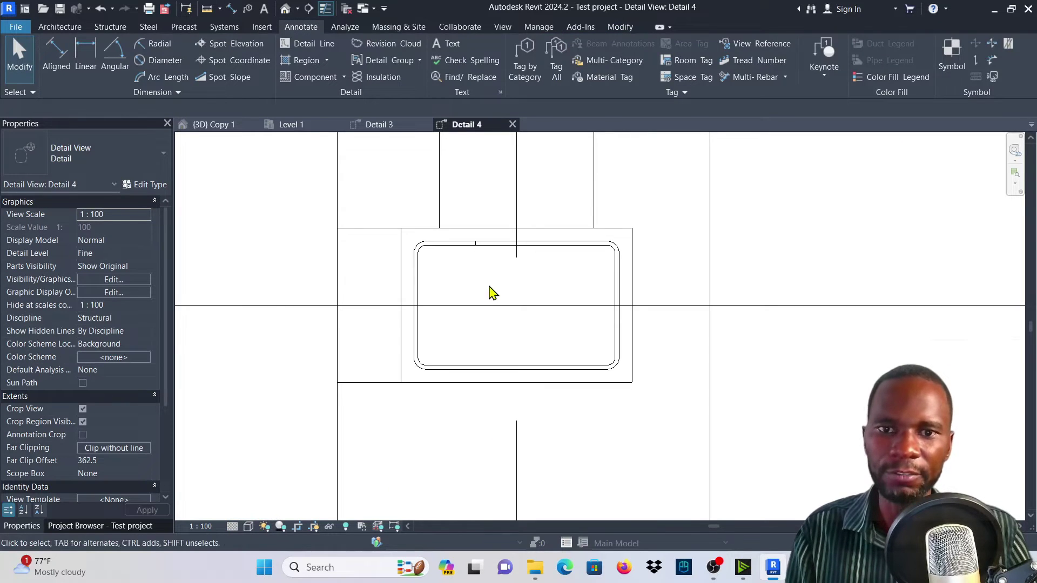
# Try narrowing the placed column stirrup to about 140 mm wide by reshaping both vertical sides, and undo the changes
pyautogui.click(617, 308)
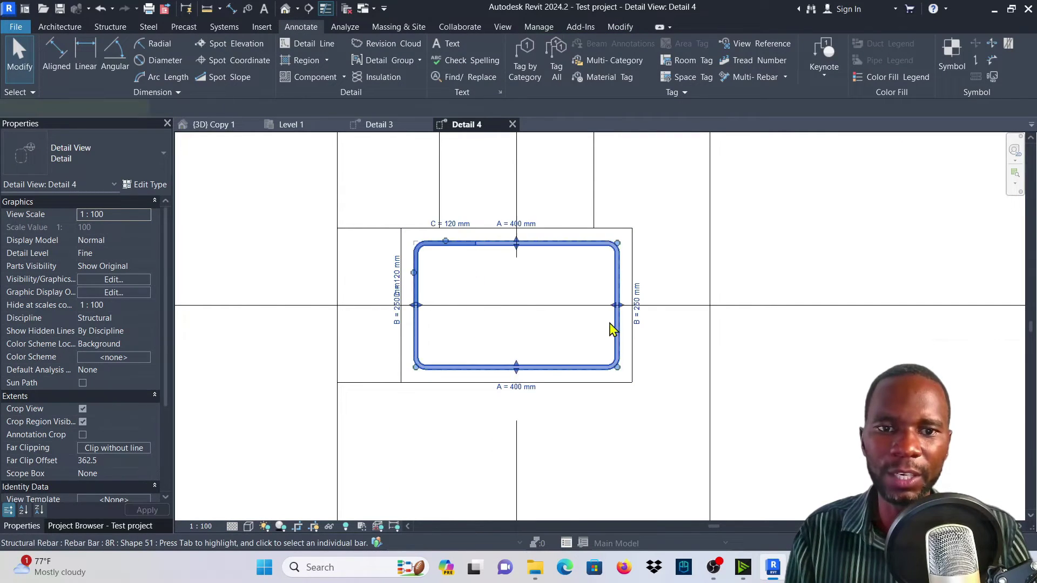
pyautogui.moveTo(615, 308); pyautogui.dragTo(557, 305)
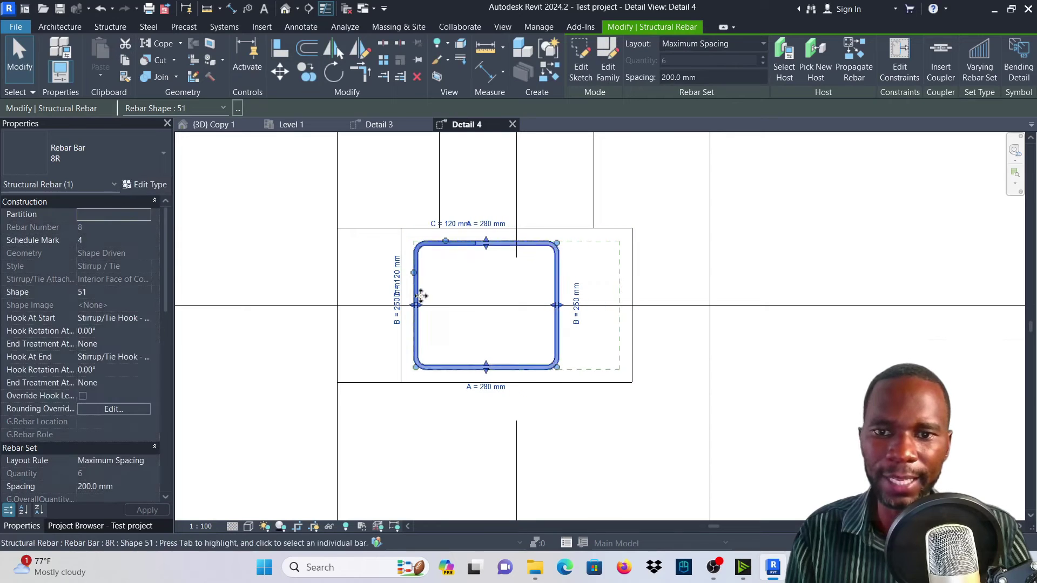
pyautogui.moveTo(418, 312); pyautogui.dragTo(488, 314)
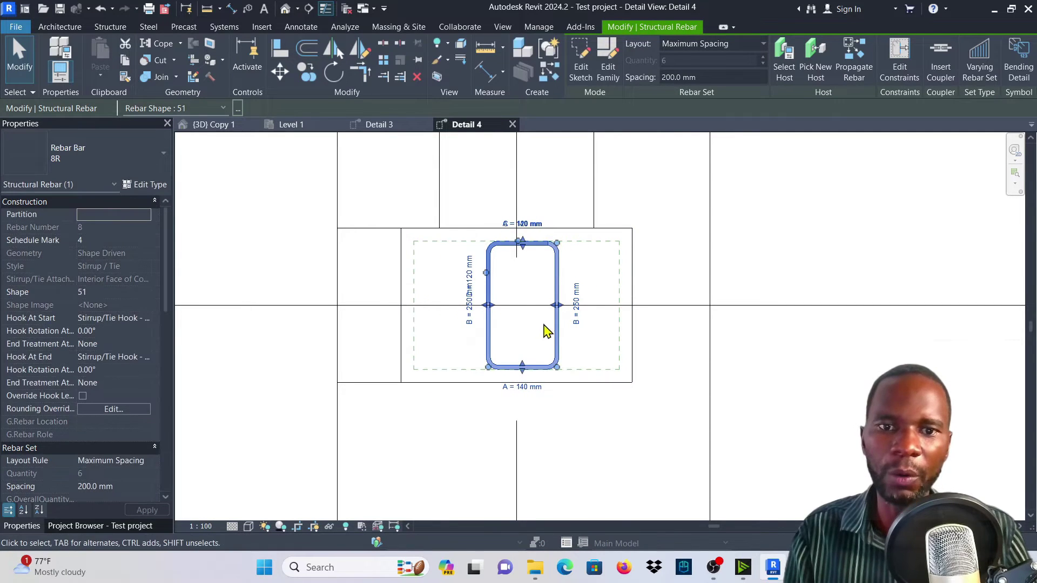
pyautogui.scroll(1, 526, 280)
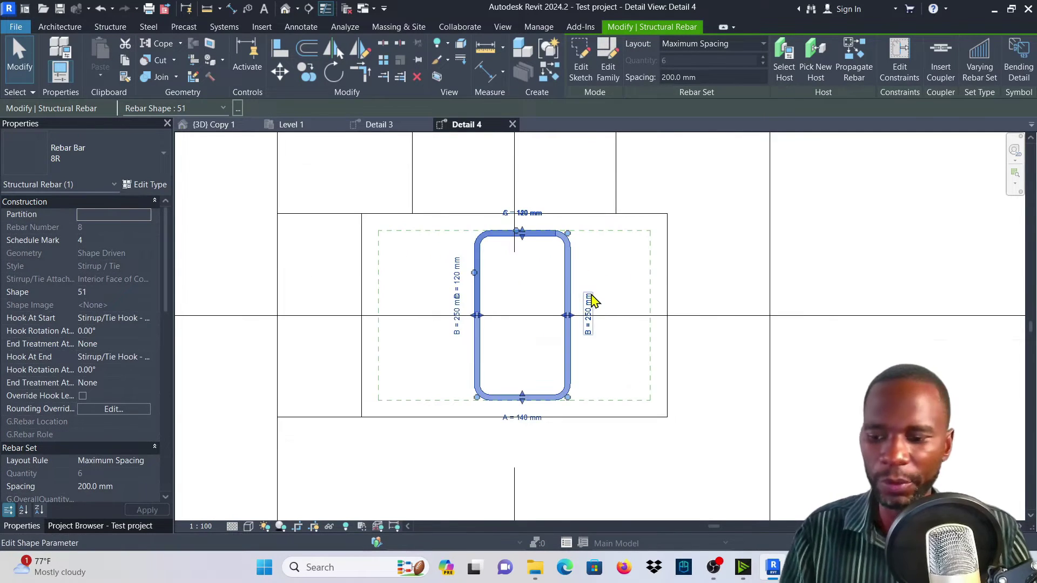
pyautogui.hotkey('ctrl', 'z')
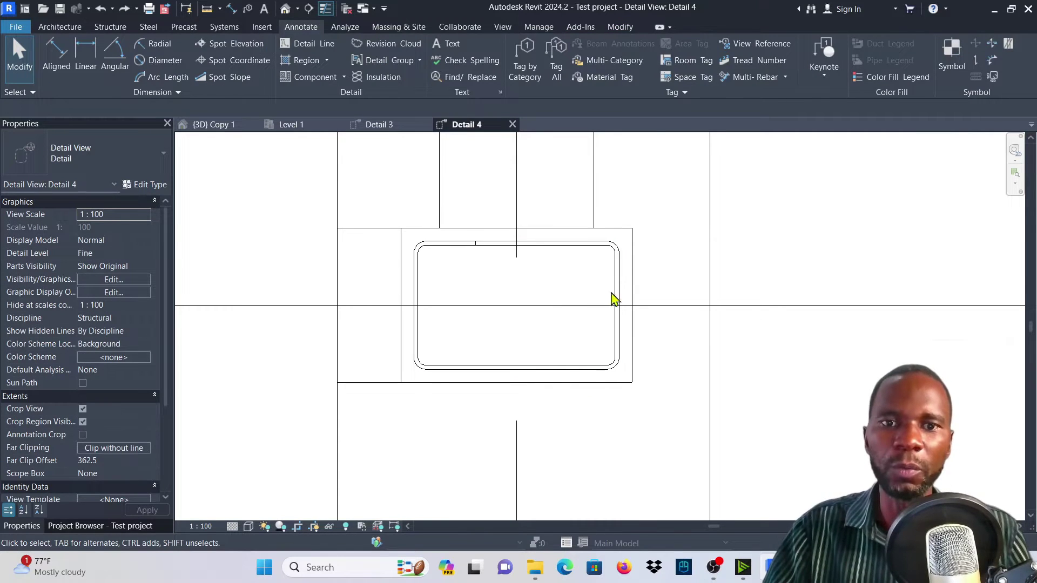
# Place an 8R inner stirrup of shape 51 across the column's middle with By Two Points, spanning the full cover height of 250 mm
pyautogui.click(633, 228)
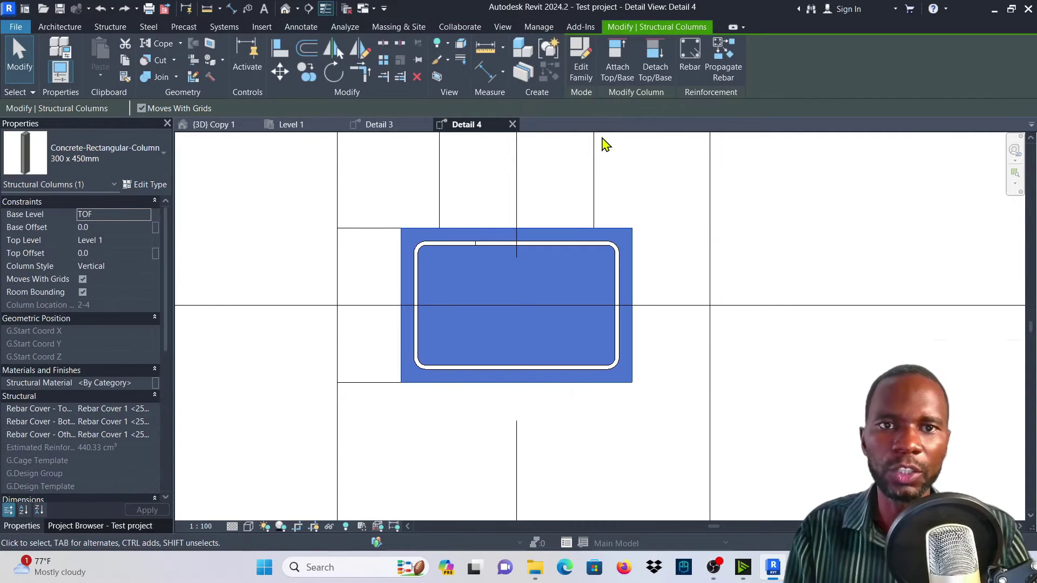
pyautogui.click(690, 70)
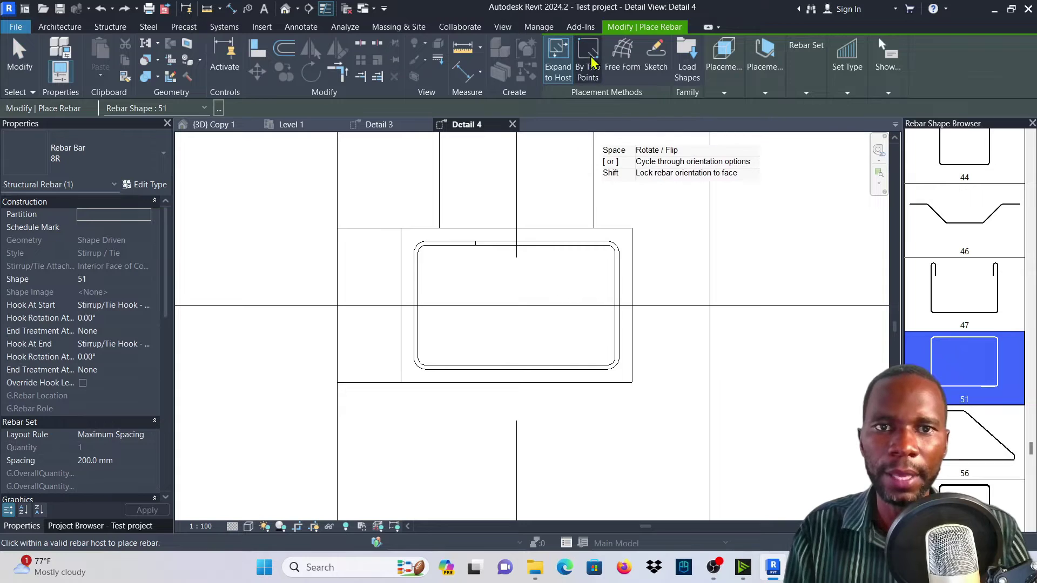
pyautogui.click(588, 64)
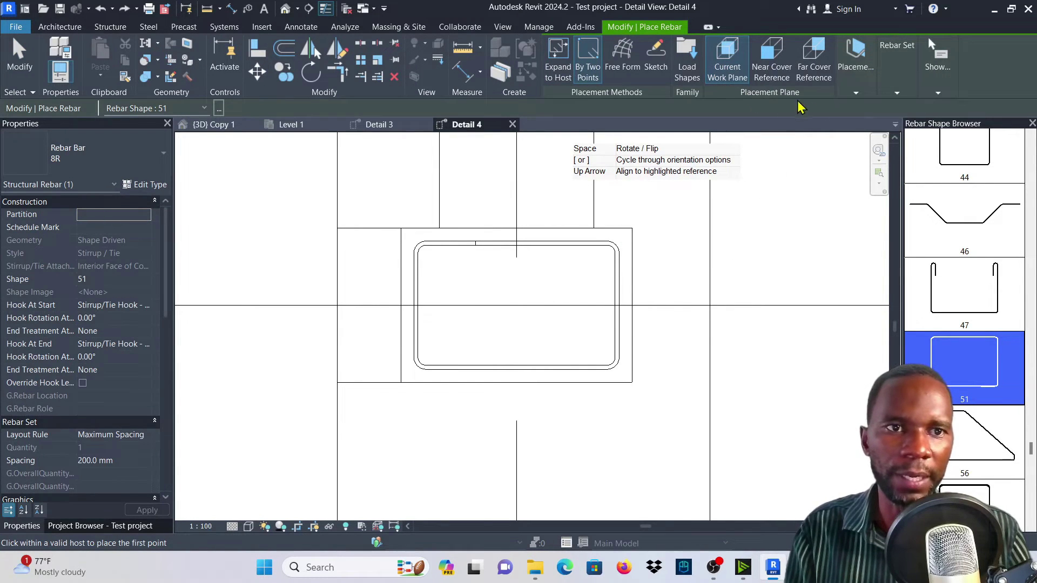
pyautogui.click(854, 95)
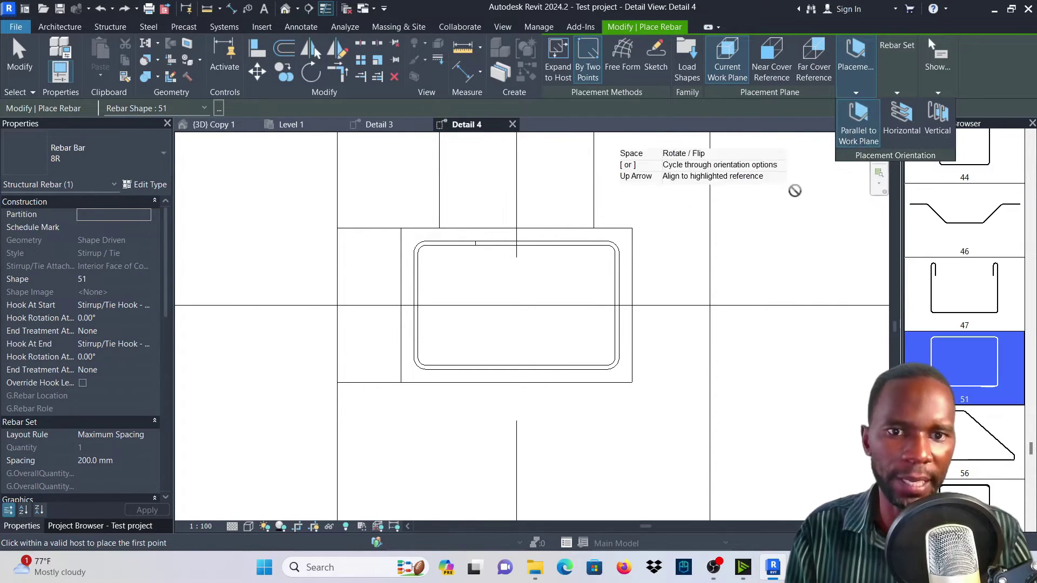
pyautogui.scroll(5, 619, 383)
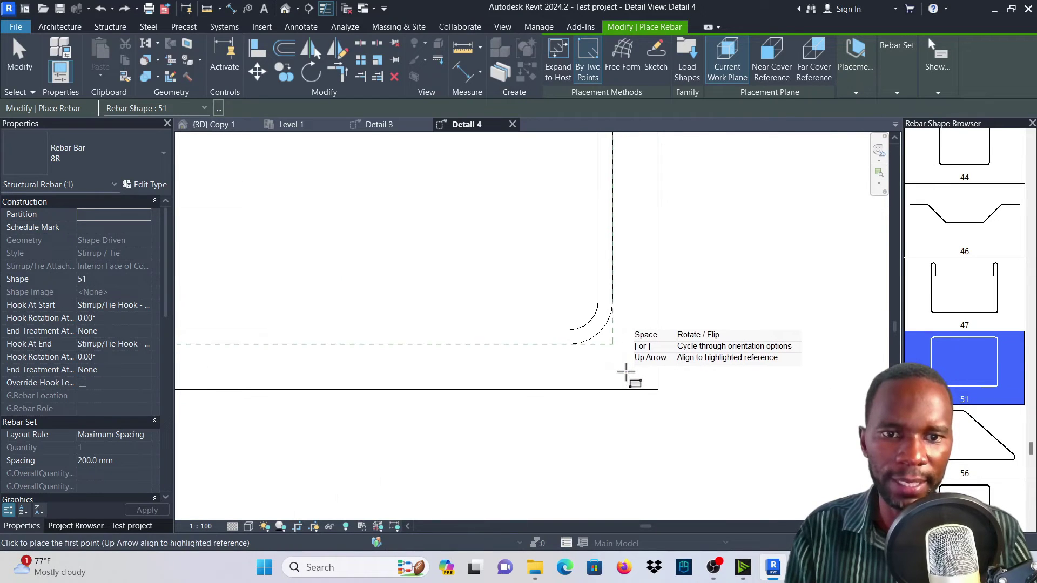
pyautogui.scroll(-4, 638, 346)
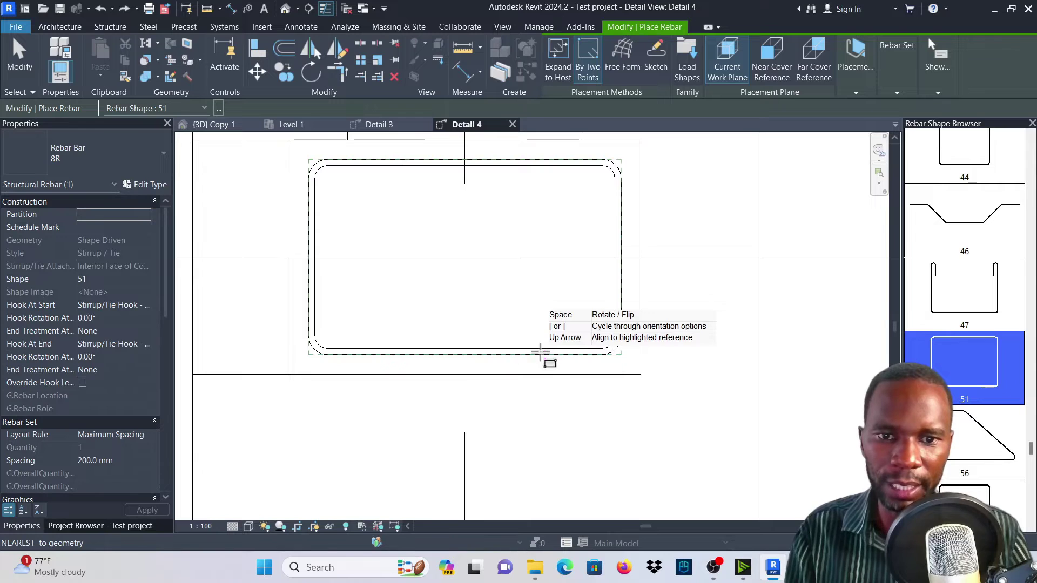
pyautogui.click(540, 352)
pyautogui.scroll(-1, 521, 287)
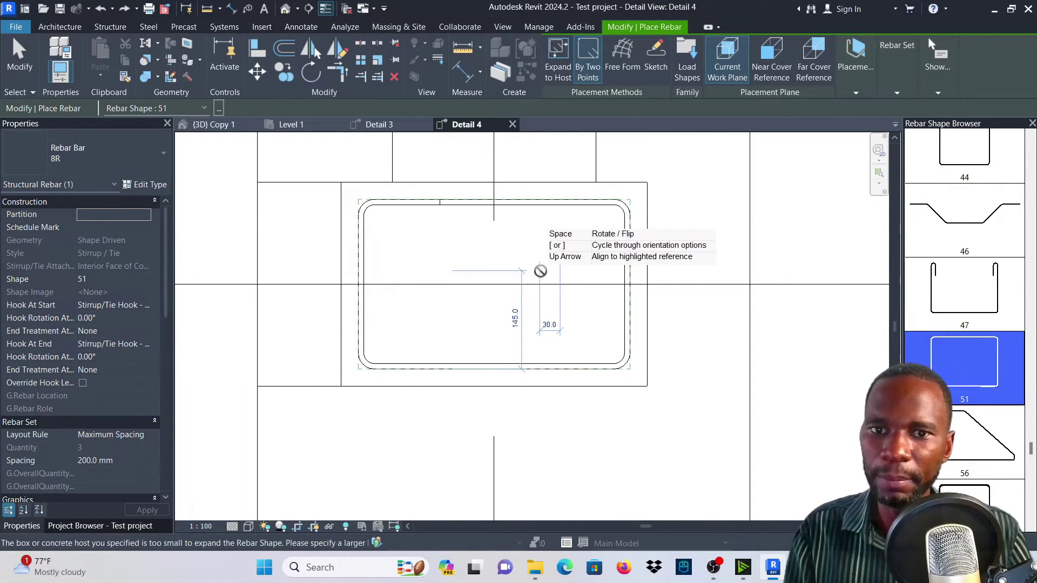
pyautogui.scroll(3, 493, 261)
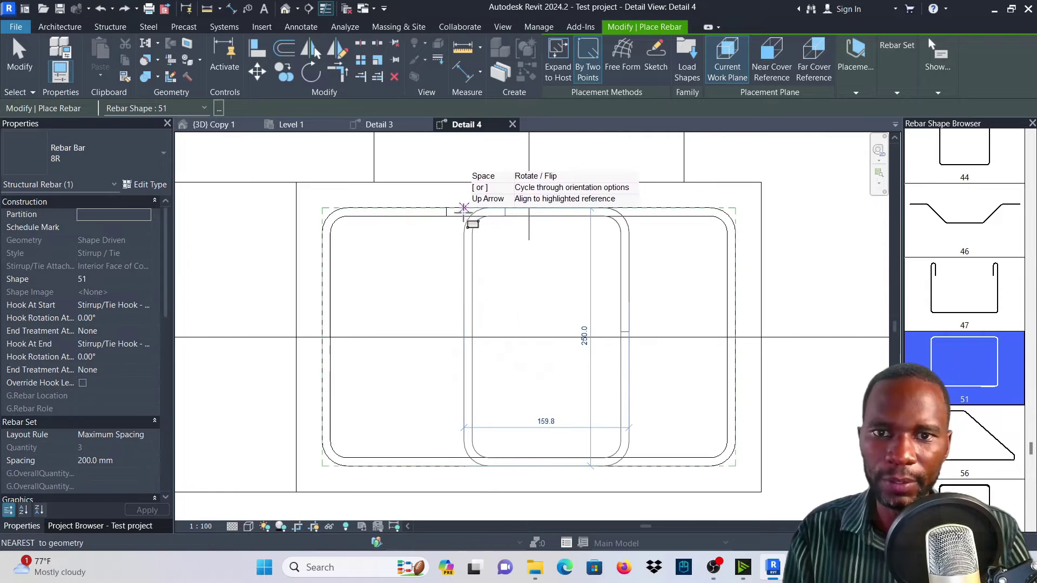
pyautogui.click(454, 207)
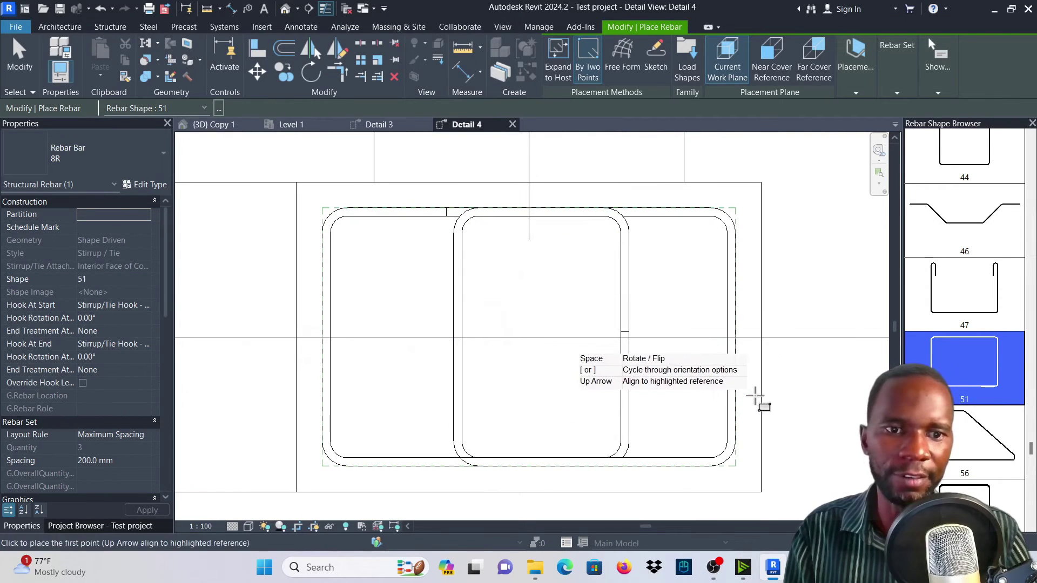
# Place a second, horizontal 8R inner stirrup of shape 51 with By Two Points, spanning the outer stirrup's full width, and end rebar placement
pyautogui.click(735, 395)
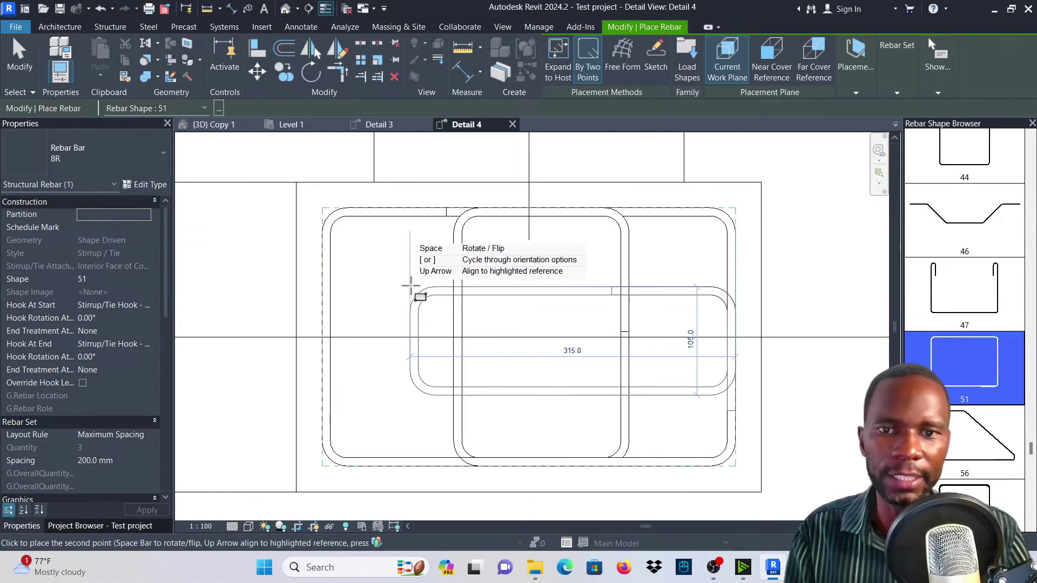
pyautogui.click(319, 277)
pyautogui.scroll(-2, 578, 284)
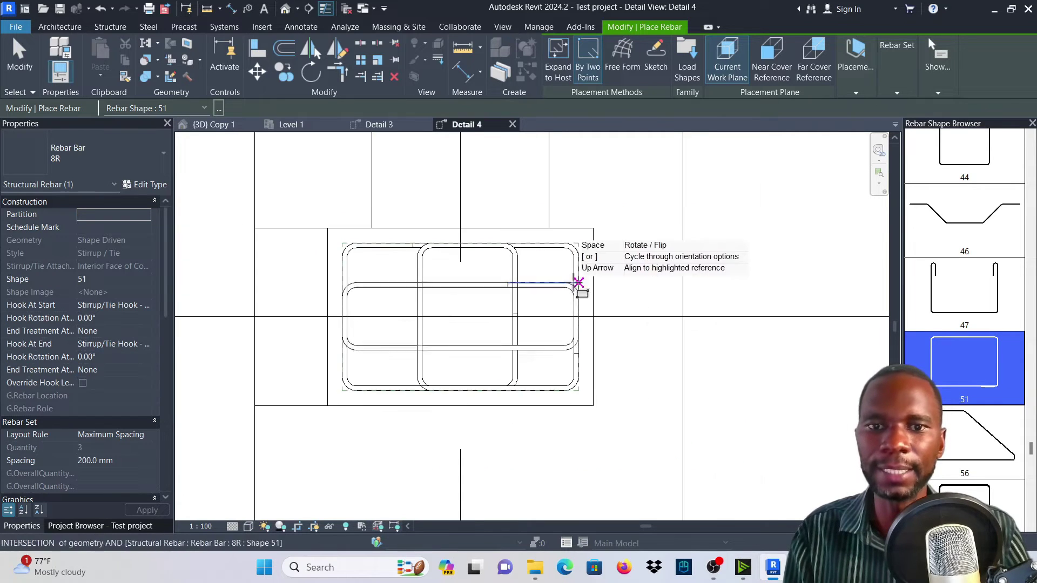
pyautogui.scroll(-1, 442, 335)
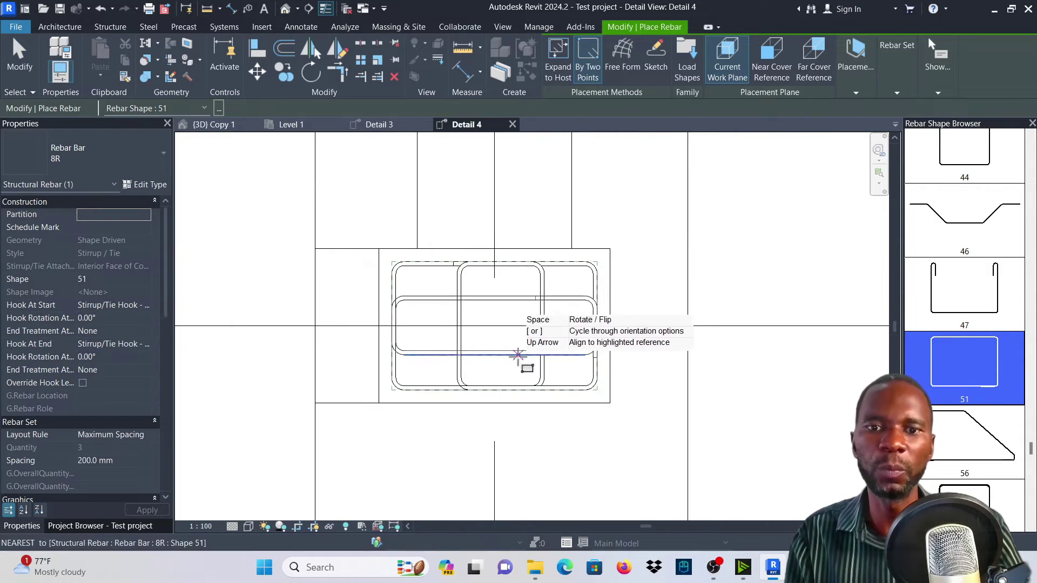
pyautogui.scroll(1, 500, 321)
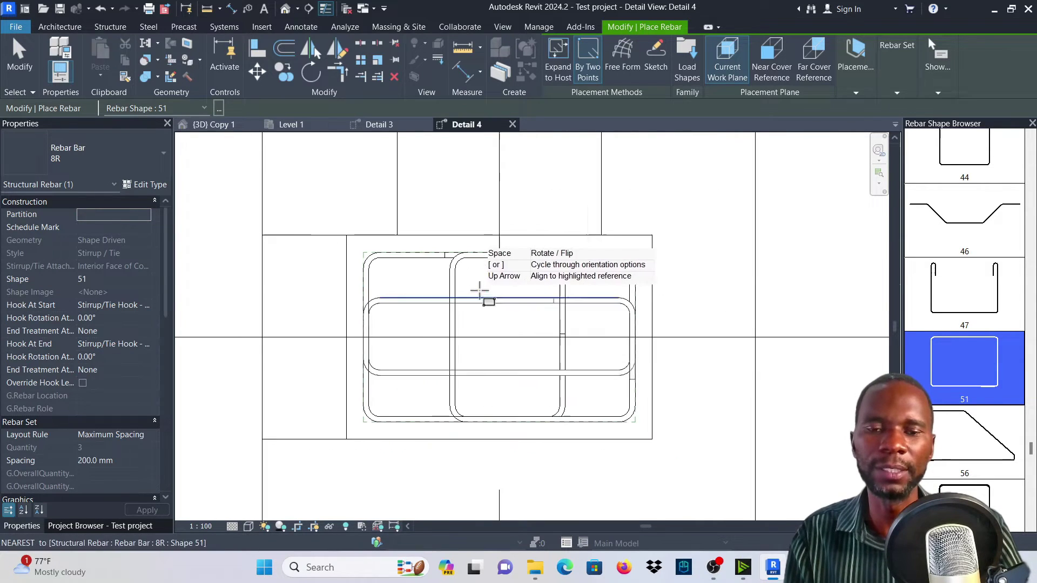
pyautogui.click(14, 63)
pyautogui.scroll(-1, 433, 352)
pyautogui.scroll(3, 433, 352)
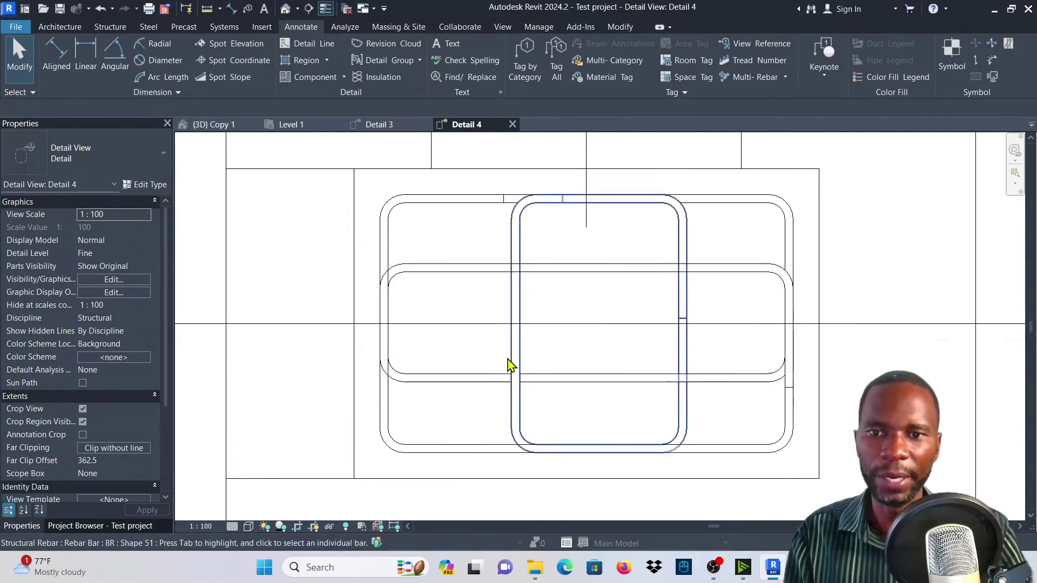
pyautogui.scroll(-1, 507, 359)
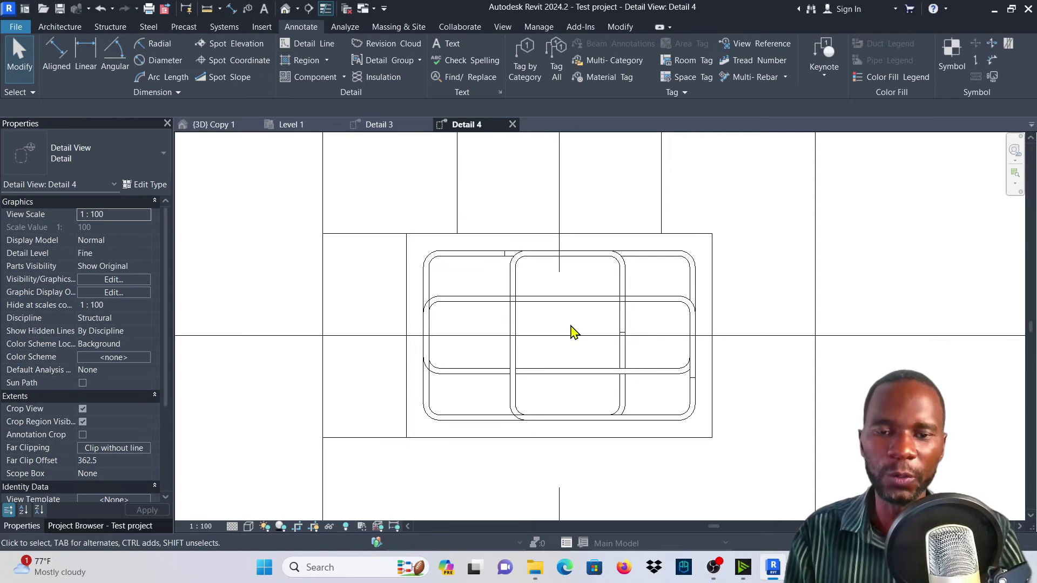
pyautogui.scroll(4, 528, 342)
pyautogui.scroll(-4, 507, 342)
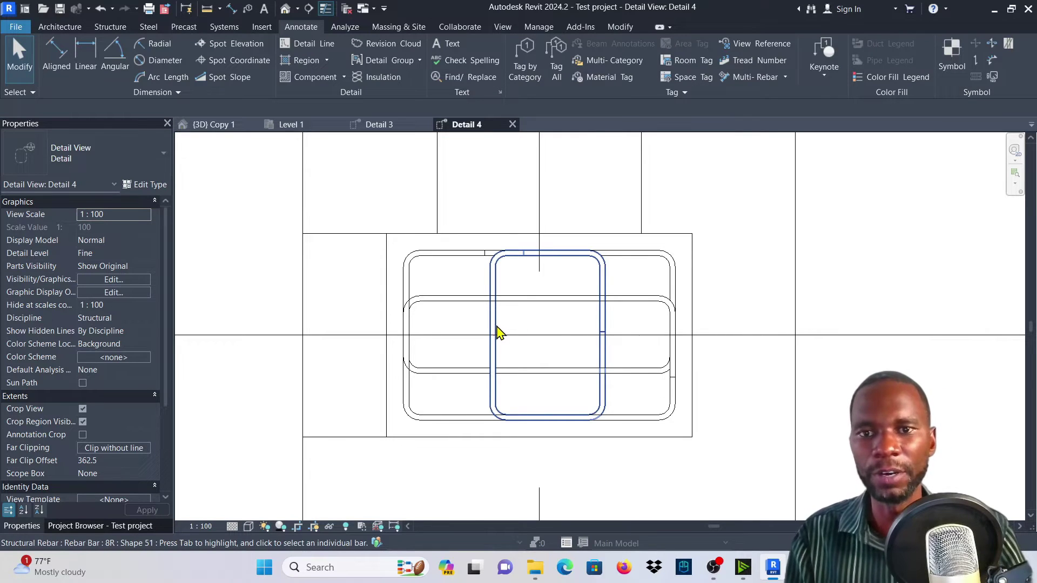
# Switch to the (3D) Copy 1 view and examine the slab on top of the frame
pyautogui.click(217, 125)
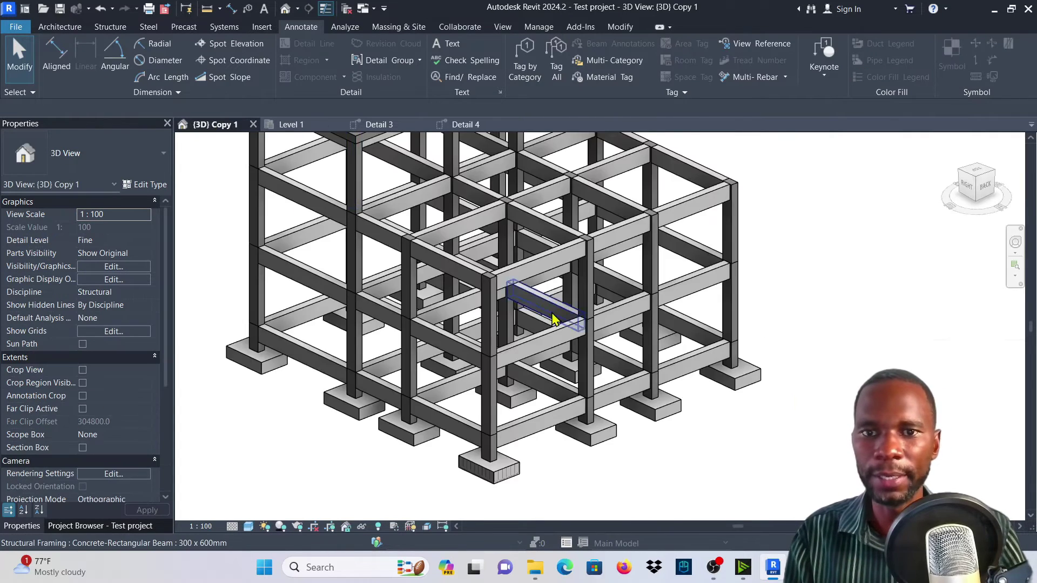
pyautogui.scroll(-5, 534, 253)
pyautogui.scroll(4, 533, 253)
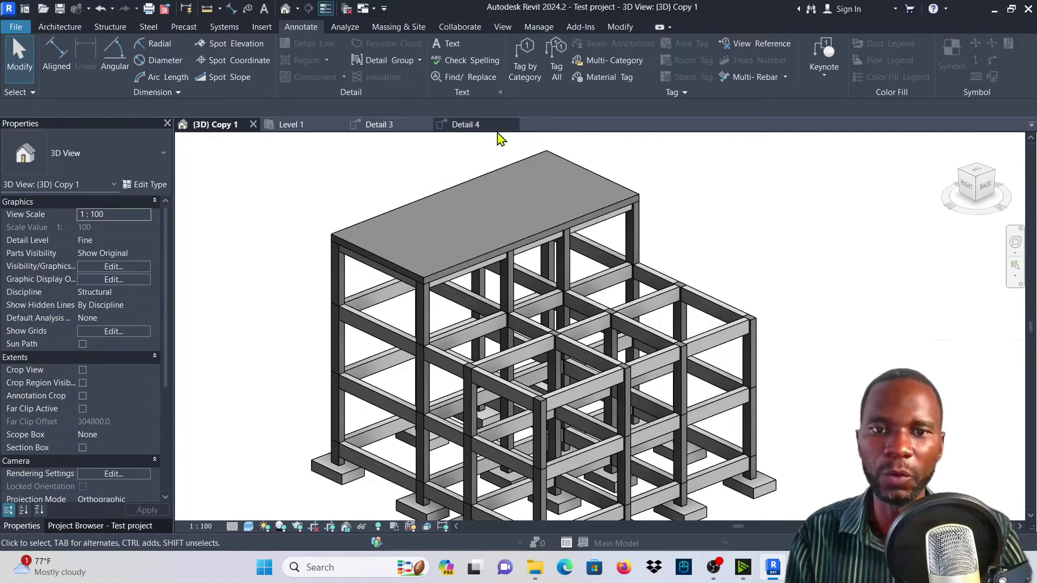
pyautogui.scroll(2, 482, 172)
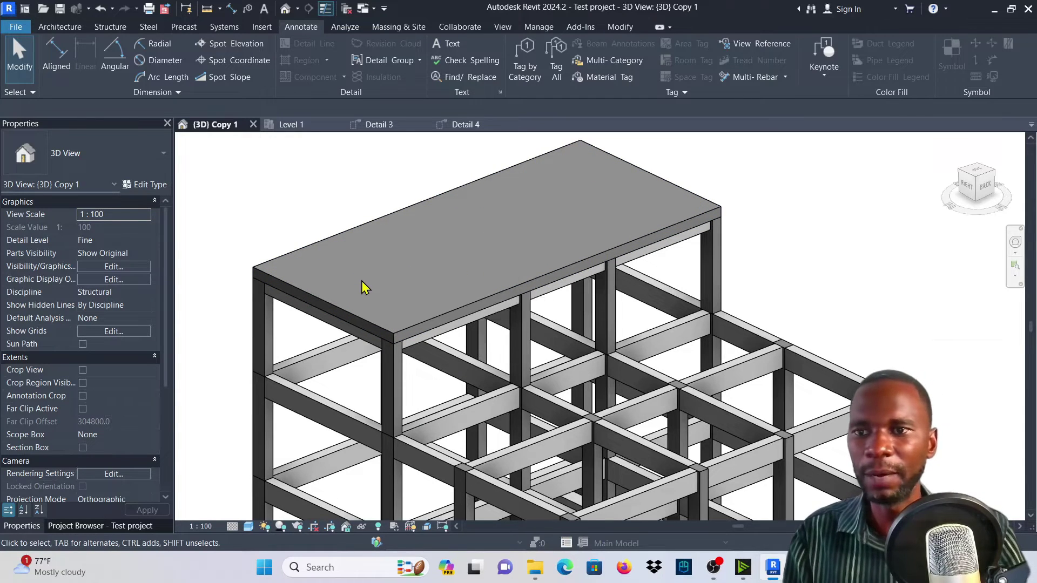
pyautogui.scroll(-1, 362, 281)
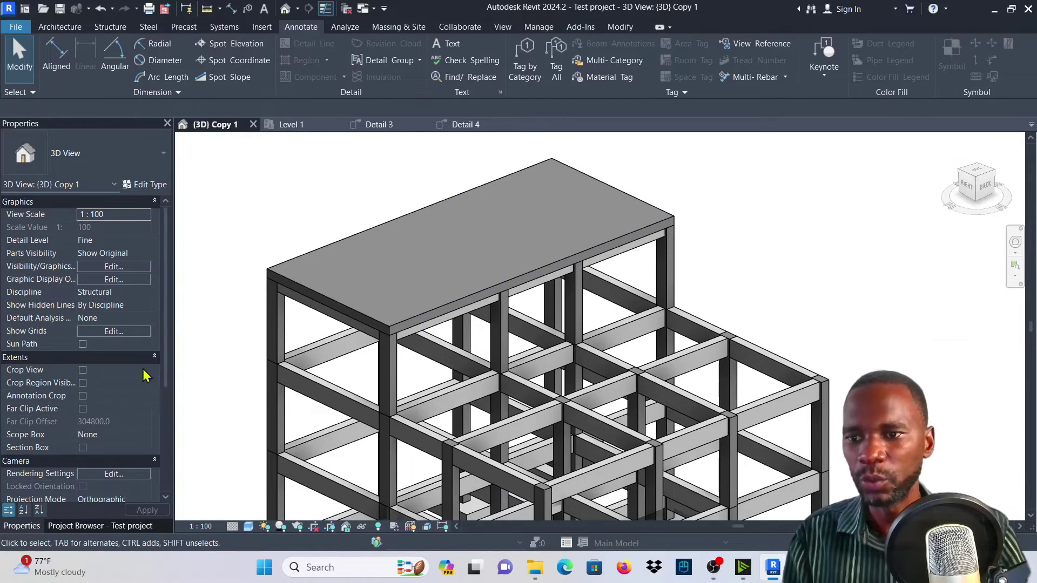
# Open the Level 4 structural plan from the project's views
pyautogui.click(64, 527)
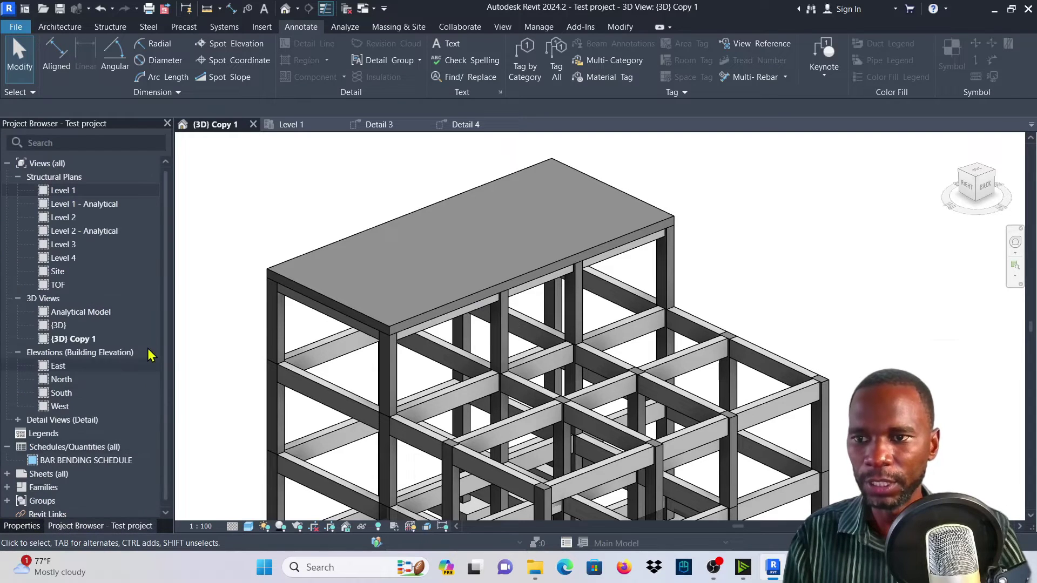
pyautogui.click(68, 259)
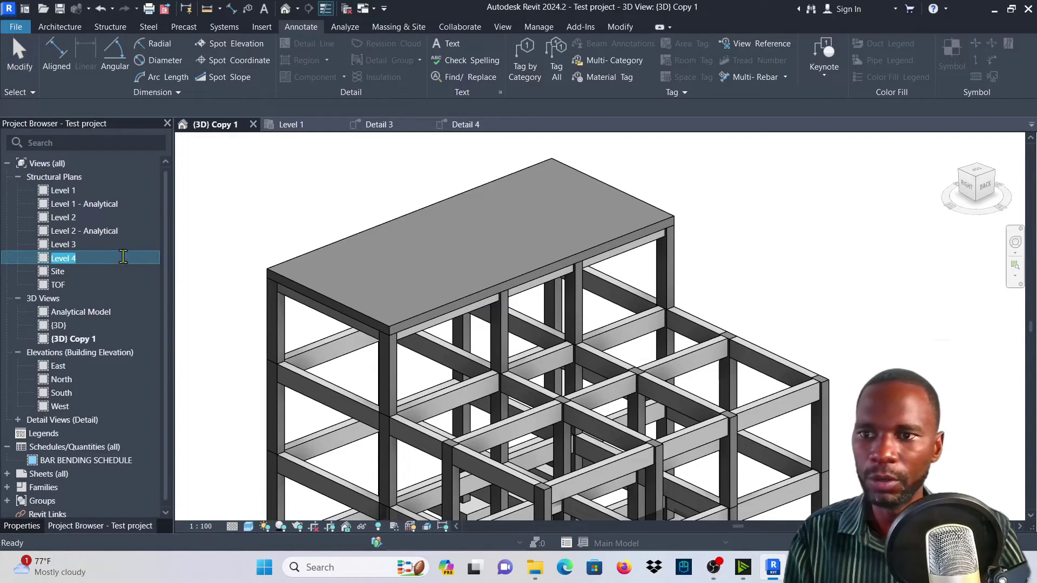
pyautogui.doubleClick(65, 258)
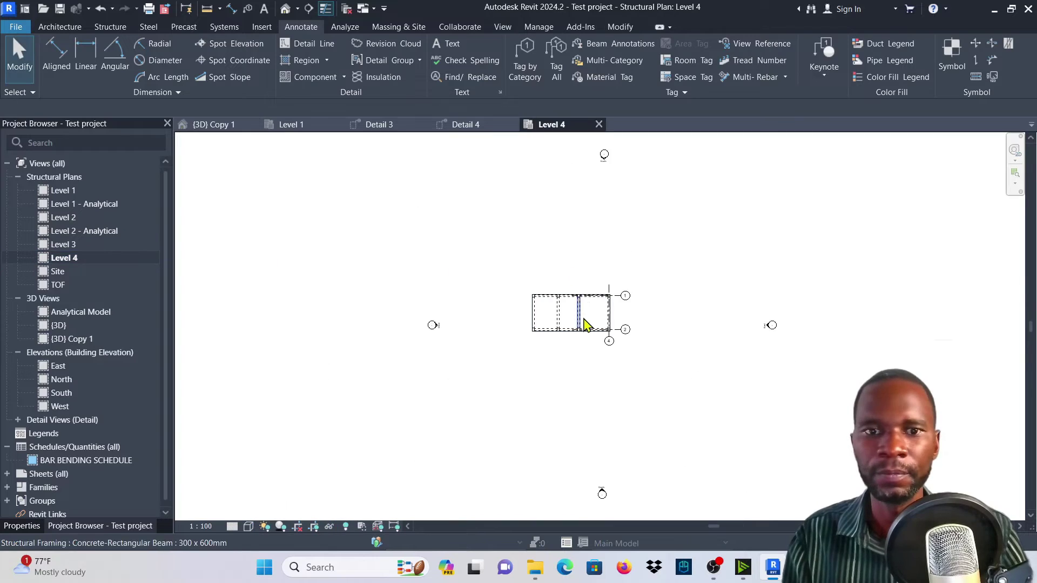
# Examine the Level 4 plan's floor slab, including its edges, supporting beams and the bays between the columns
pyautogui.scroll(4, 577, 313)
pyautogui.scroll(-1, 556, 308)
pyautogui.scroll(2, 413, 272)
pyautogui.scroll(-1, 391, 331)
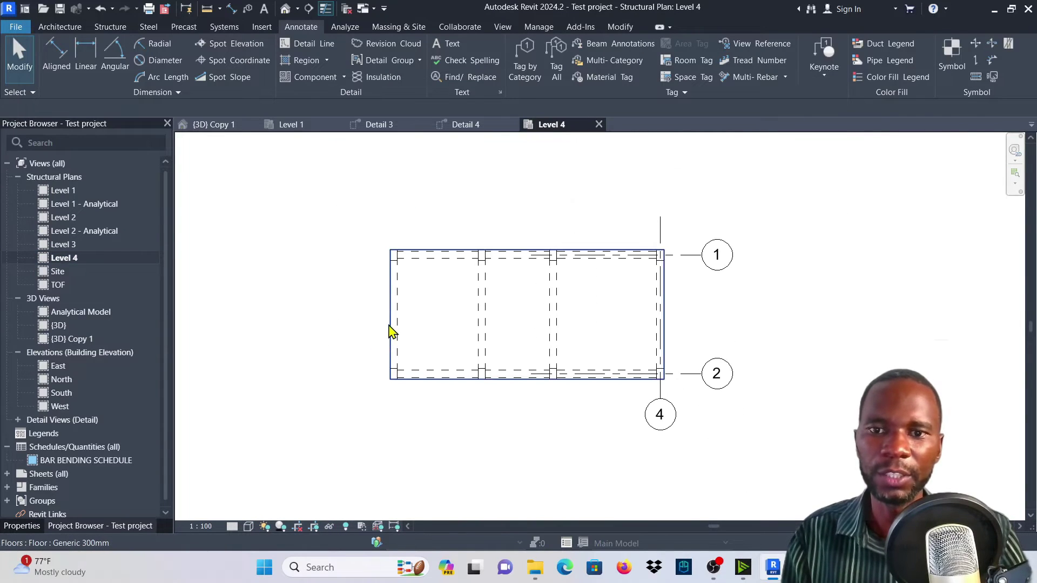
pyautogui.scroll(1, 667, 312)
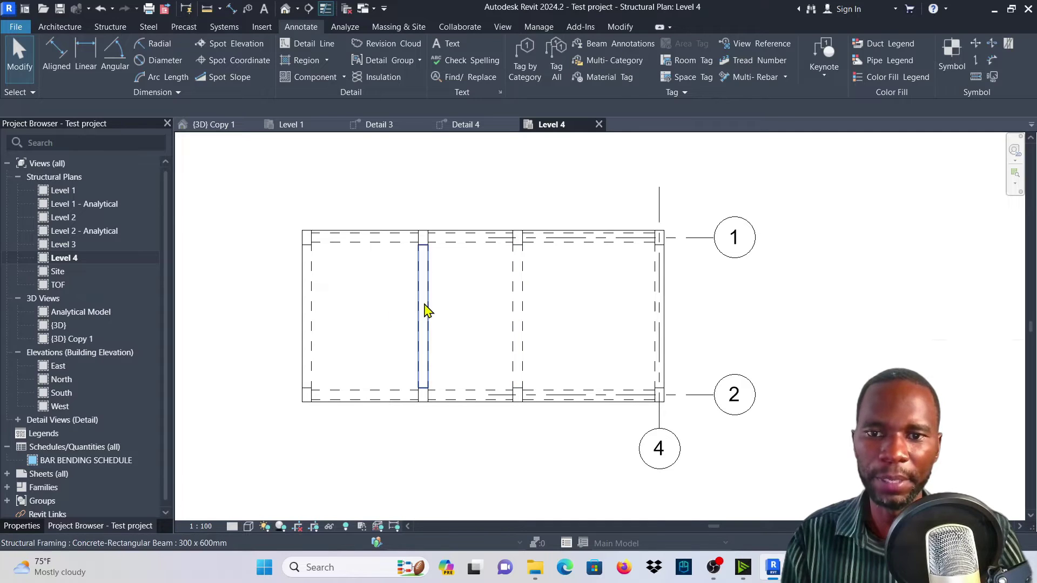
pyautogui.scroll(2, 453, 322)
pyautogui.scroll(-2, 432, 324)
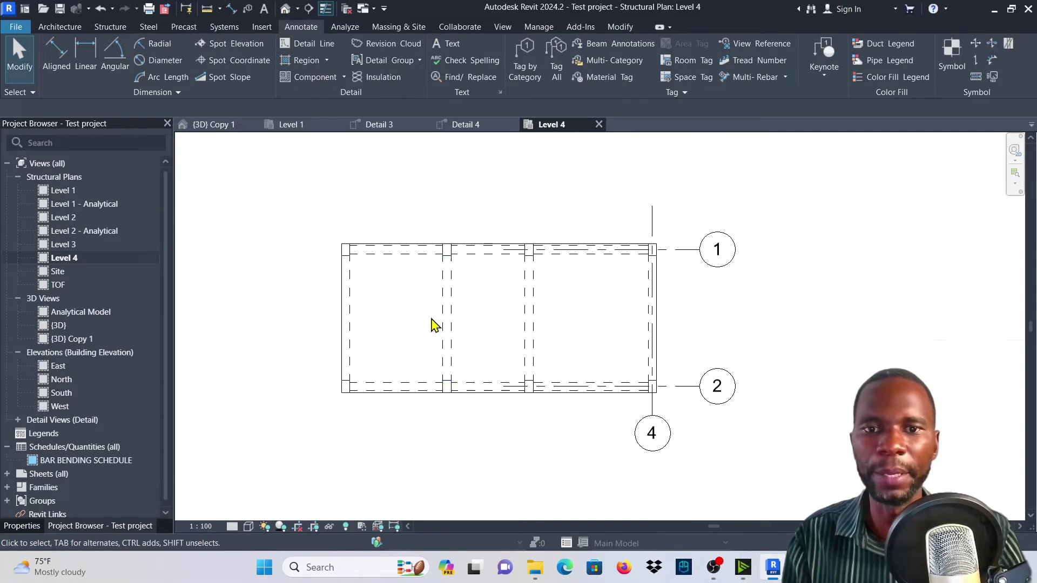
pyautogui.scroll(3, 432, 324)
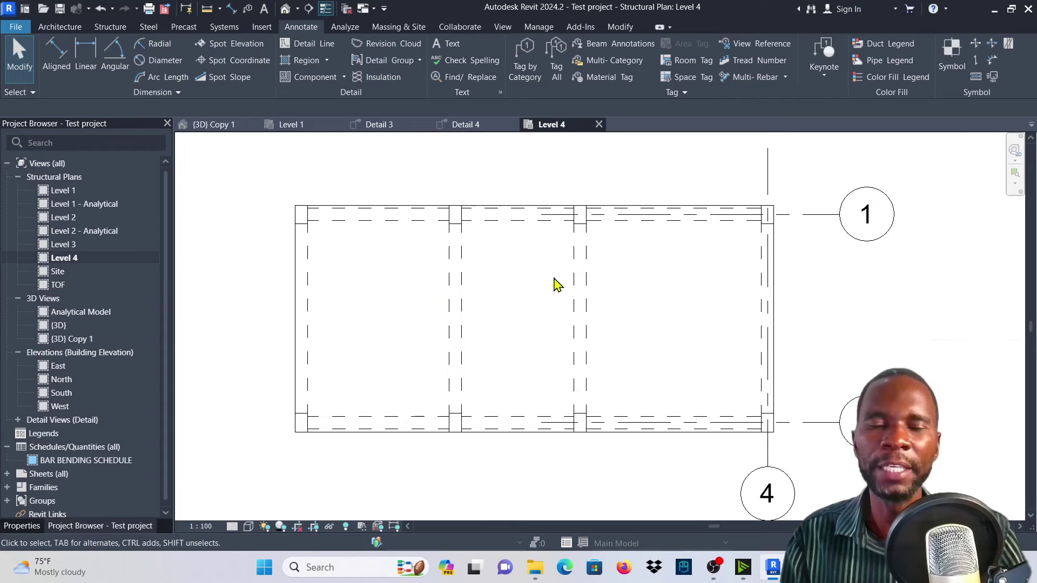
pyautogui.scroll(-1, 522, 313)
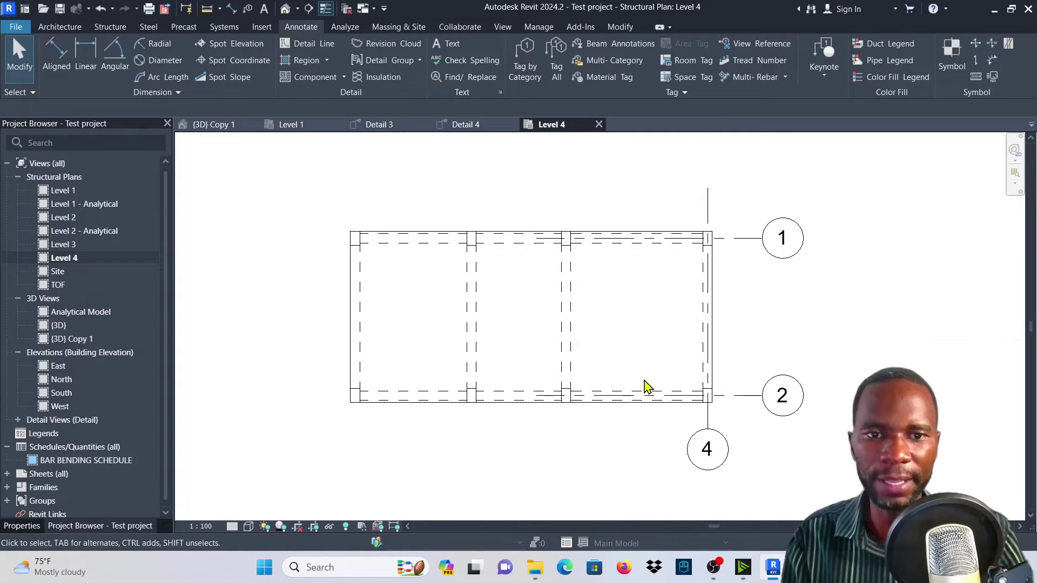
pyautogui.scroll(2, 486, 347)
pyautogui.scroll(-2, 514, 282)
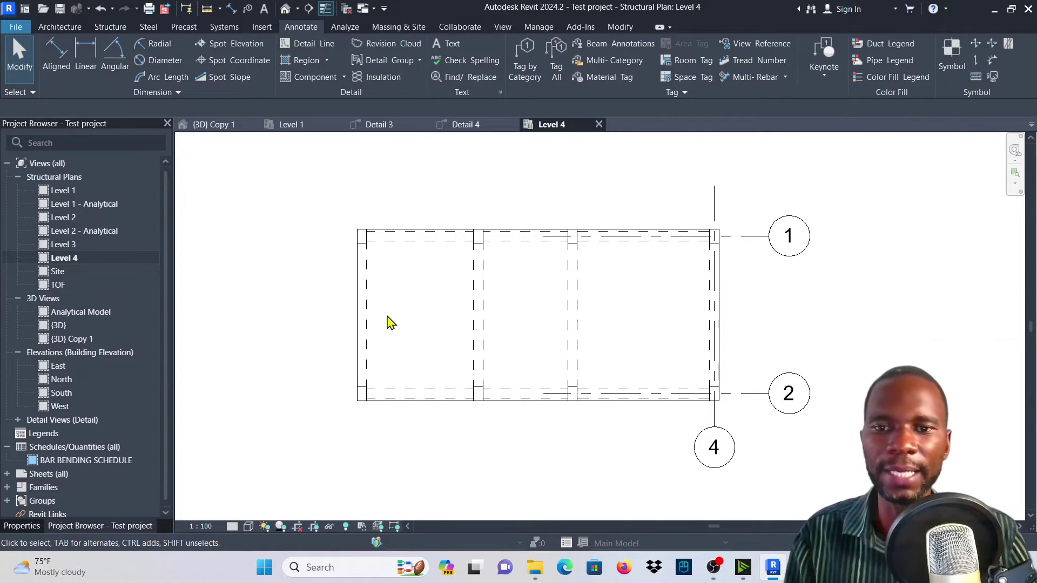
# Set up By Two Points placement for 16T straight bars of shape 00, using Near Cover Reference and Horizontal orientation
pyautogui.scroll(1, 560, 344)
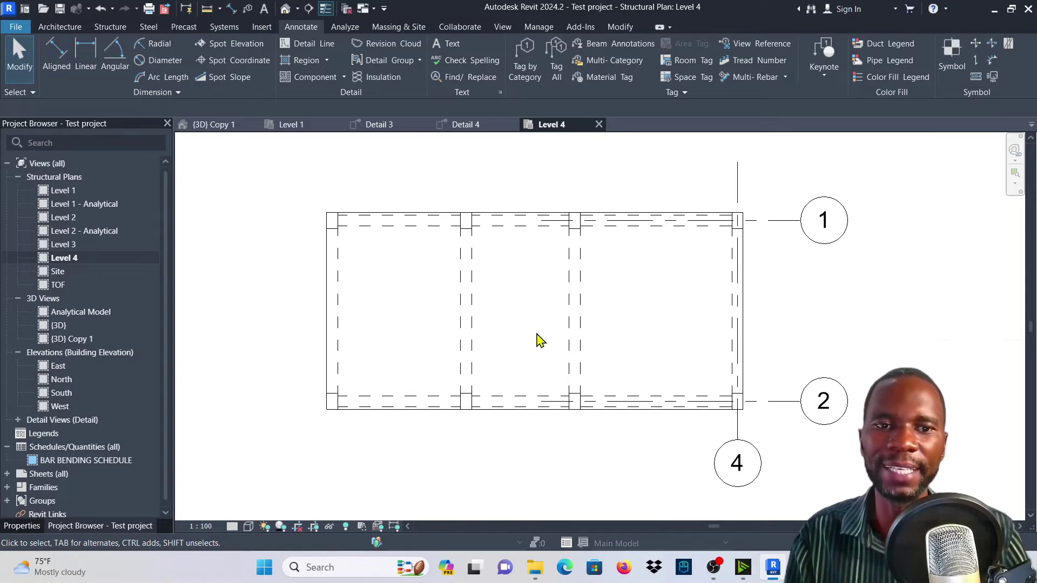
pyautogui.scroll(-1, 475, 323)
pyautogui.scroll(2, 544, 329)
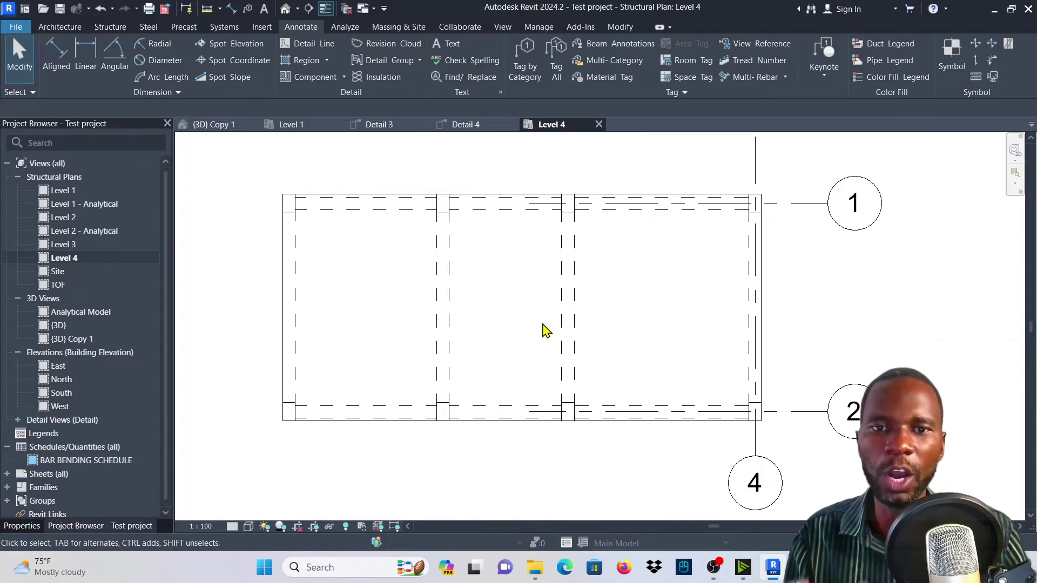
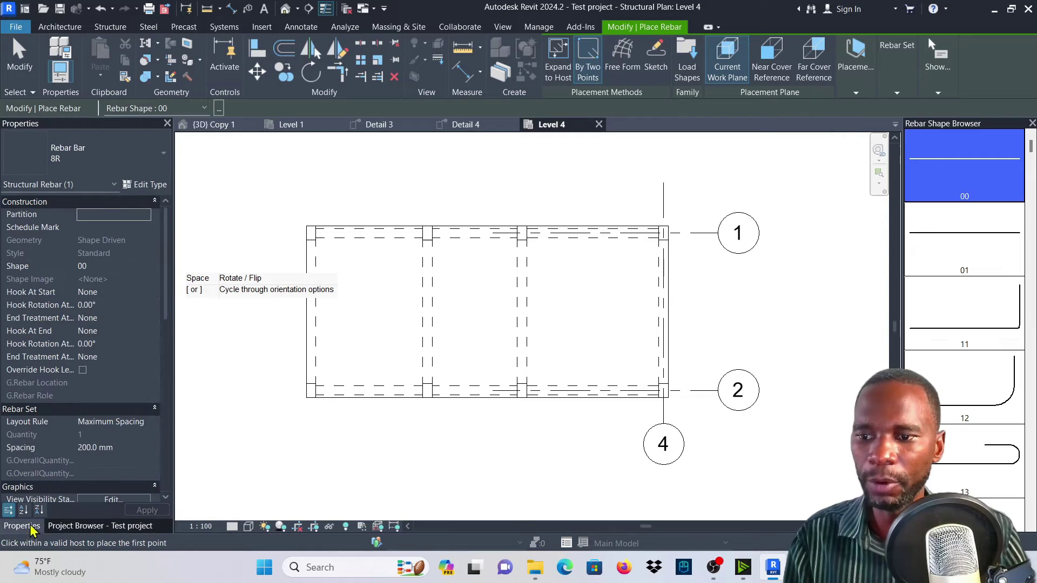
pyautogui.click(125, 161)
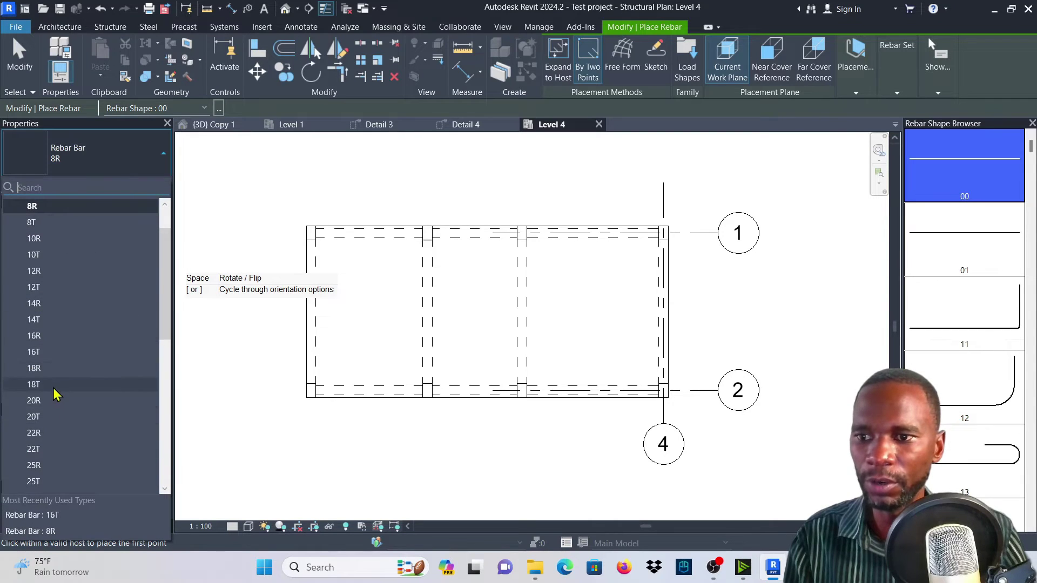
pyautogui.click(54, 353)
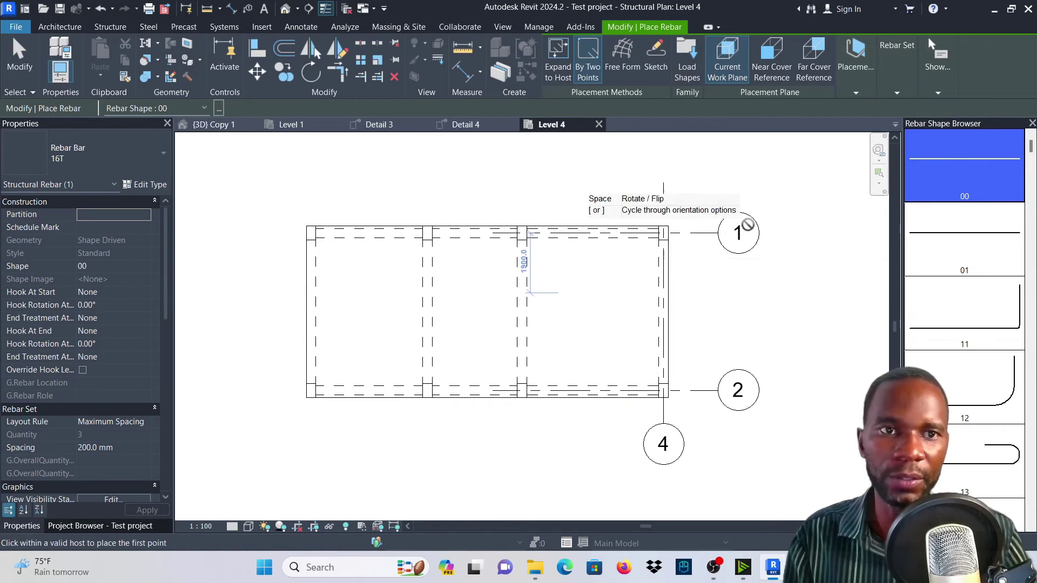
pyautogui.click(771, 58)
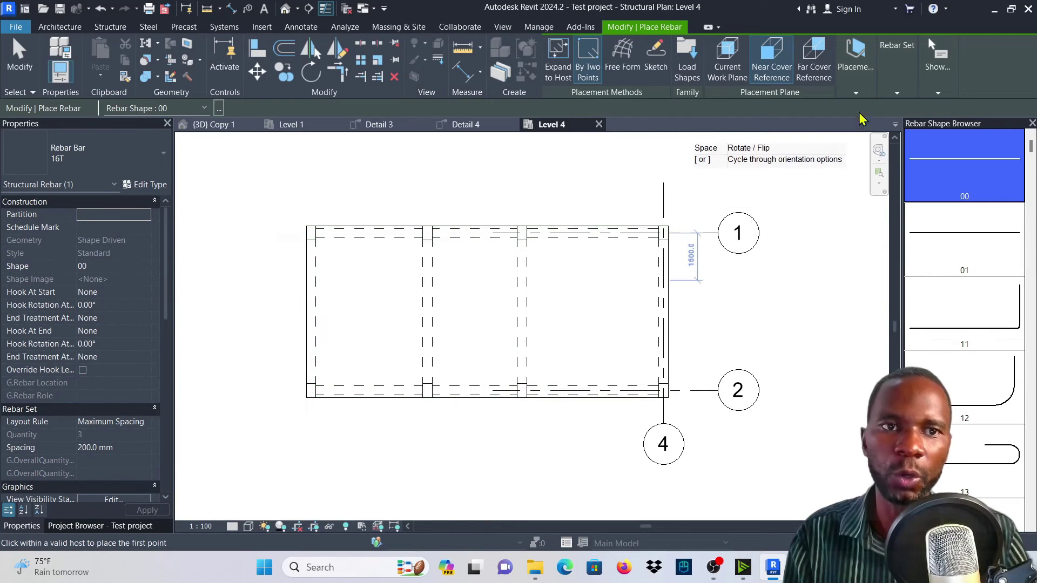
pyautogui.click(856, 95)
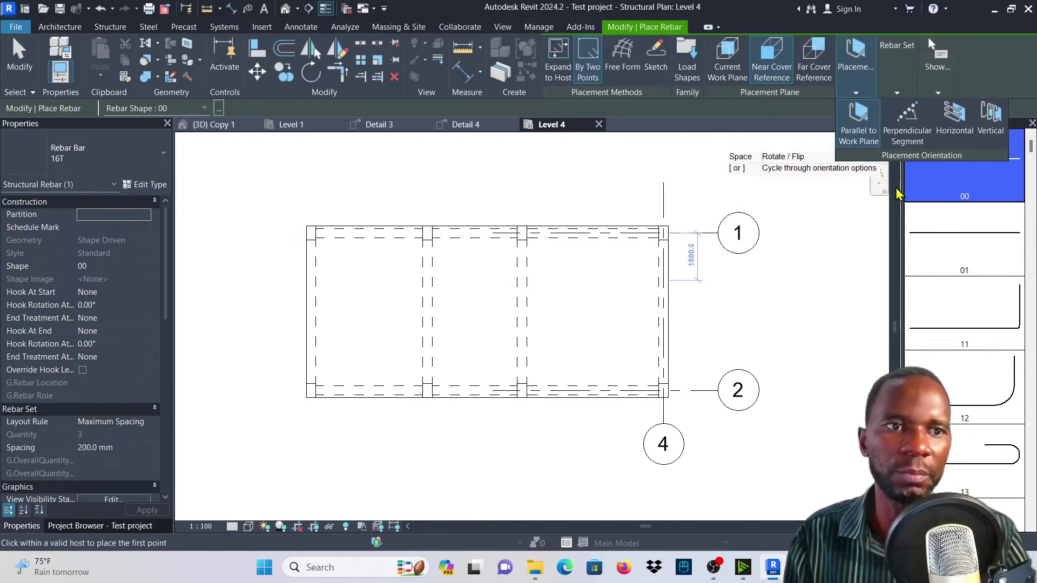
pyautogui.click(954, 119)
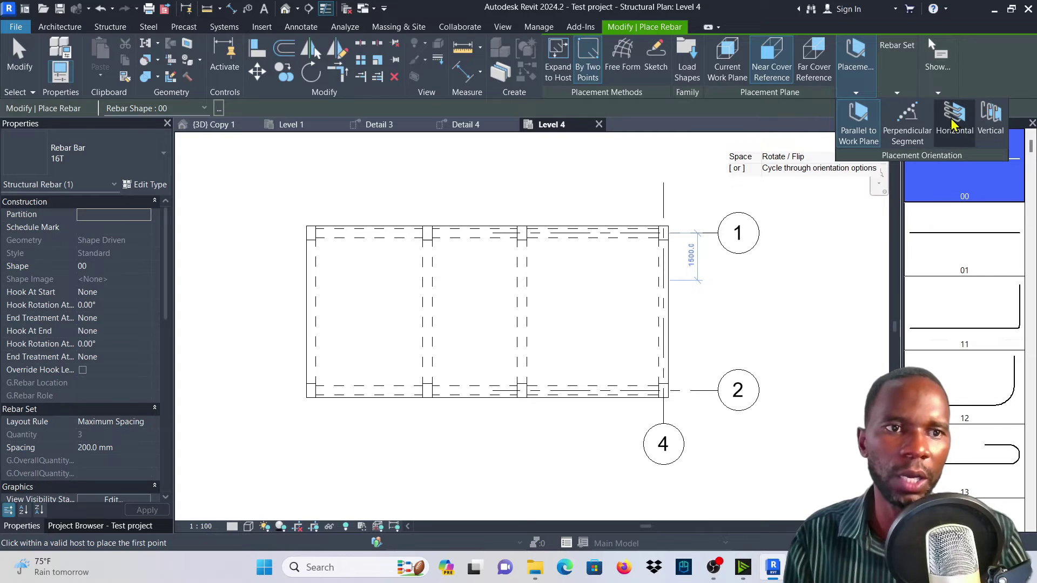
# Place a 16T bar set at 200 mm maximum spacing from the slab corner at grids 2 and 4 to the grid 1 edge, ending within the middle bay
pyautogui.scroll(5, 665, 410)
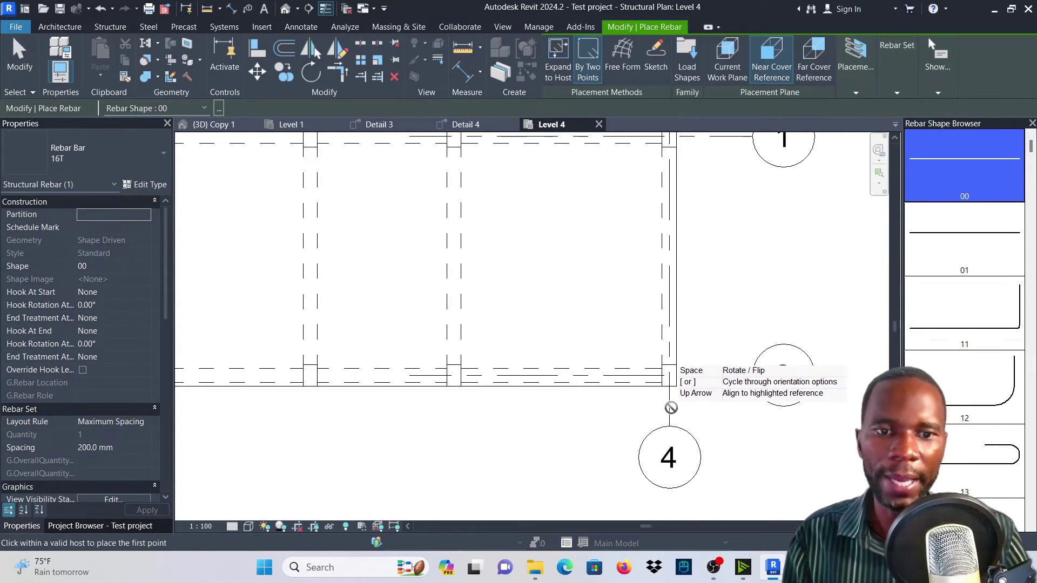
pyautogui.scroll(5, 680, 372)
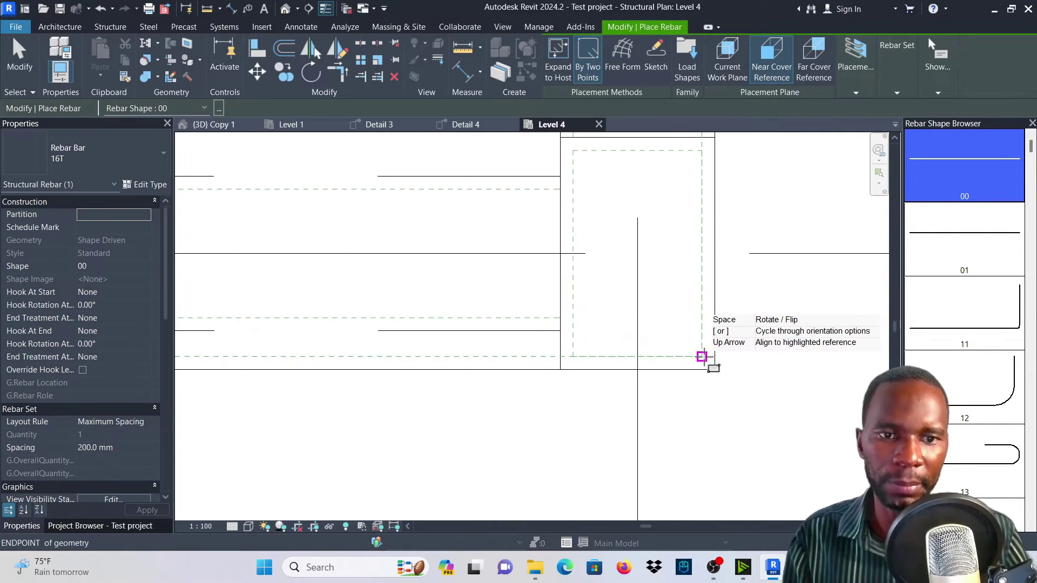
pyautogui.scroll(-2, 704, 354)
pyautogui.click(723, 387)
pyautogui.scroll(-6, 682, 328)
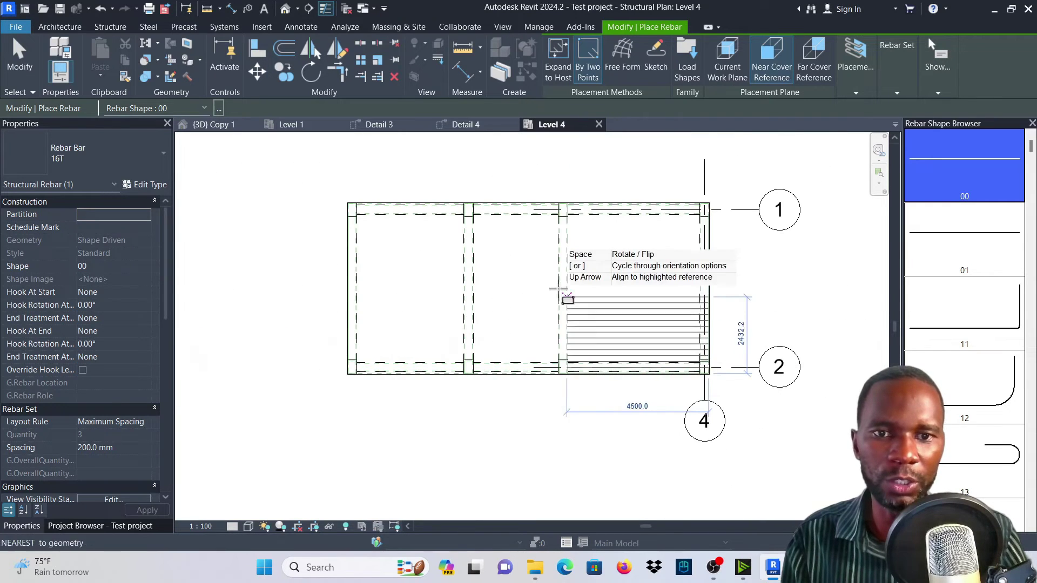
pyautogui.scroll(4, 540, 216)
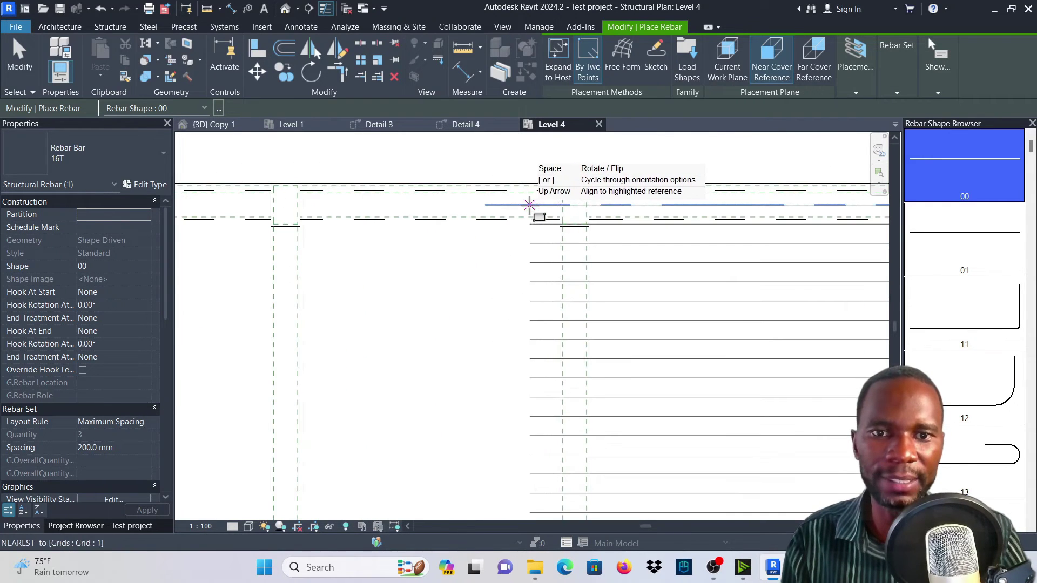
pyautogui.scroll(-2, 512, 202)
pyautogui.scroll(5, 518, 196)
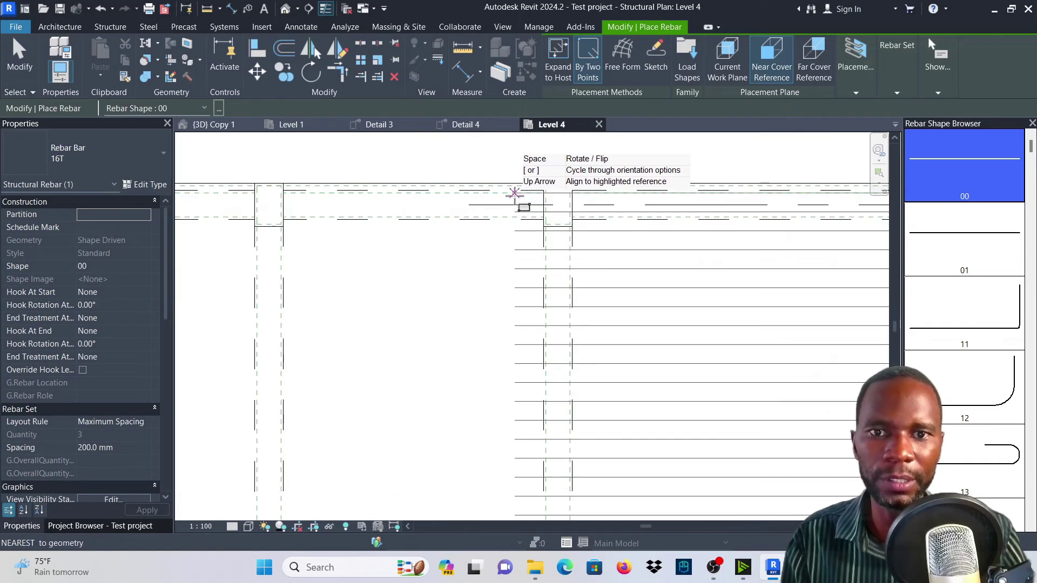
pyautogui.scroll(-2, 475, 183)
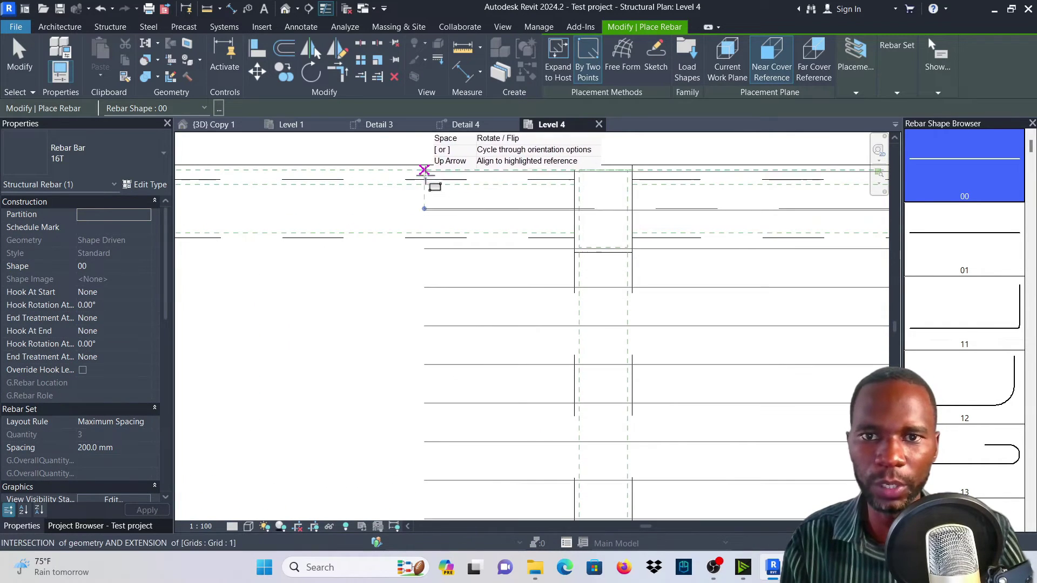
pyautogui.scroll(-3, 485, 206)
pyautogui.scroll(-2, 486, 206)
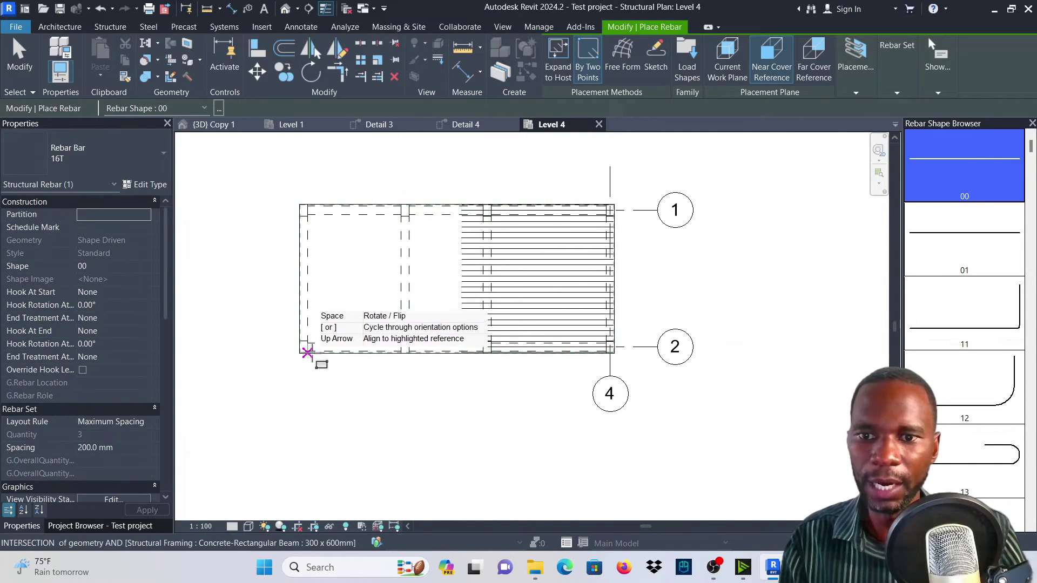
# Place a second 16T bar set from the opposite grid 2 slab corner to the grid 1 edge, overlapping the first, and end rebar placement
pyautogui.scroll(5, 300, 350)
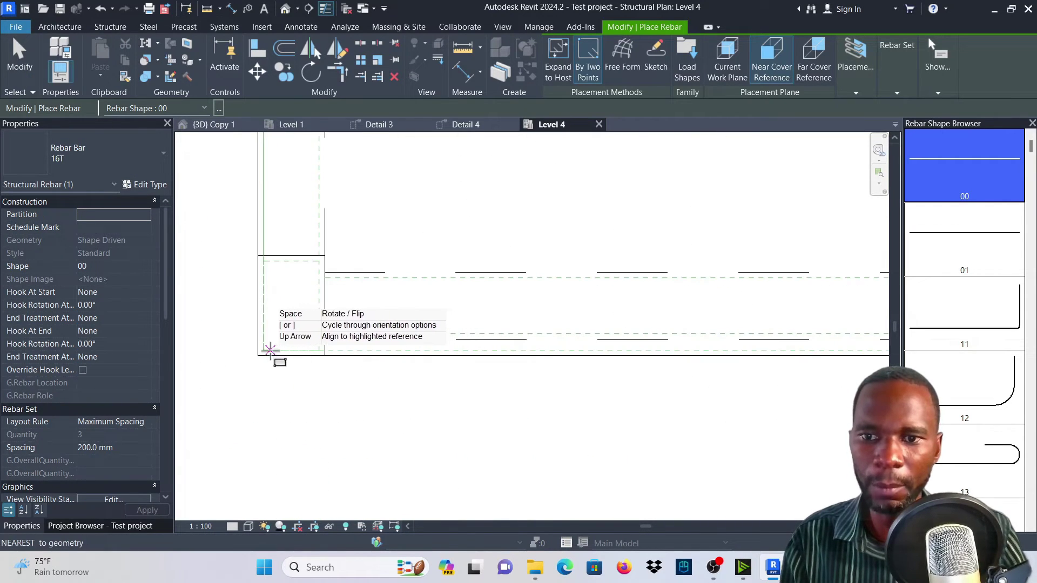
pyautogui.scroll(-2, 278, 352)
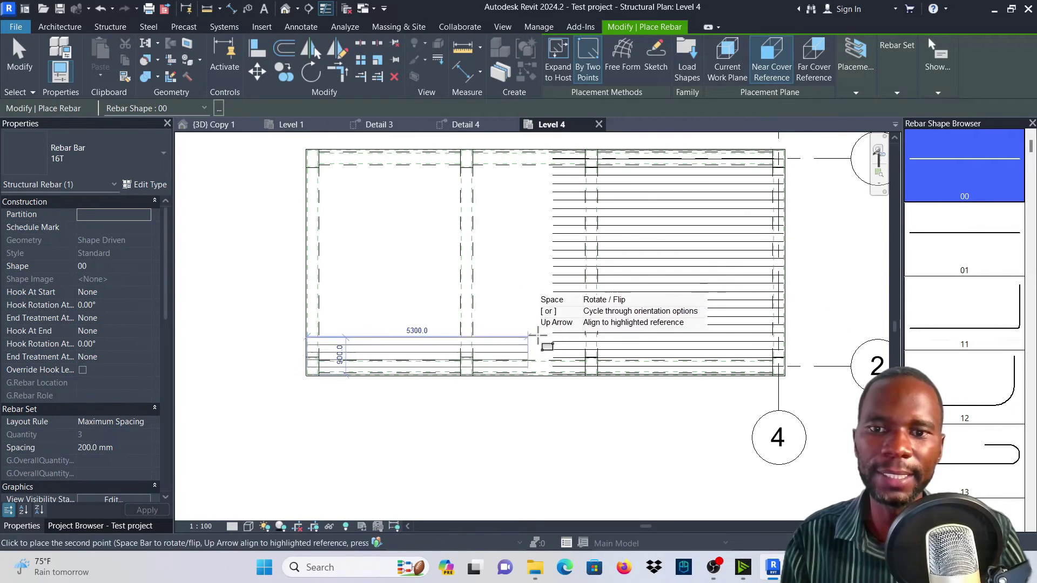
pyautogui.scroll(3, 598, 151)
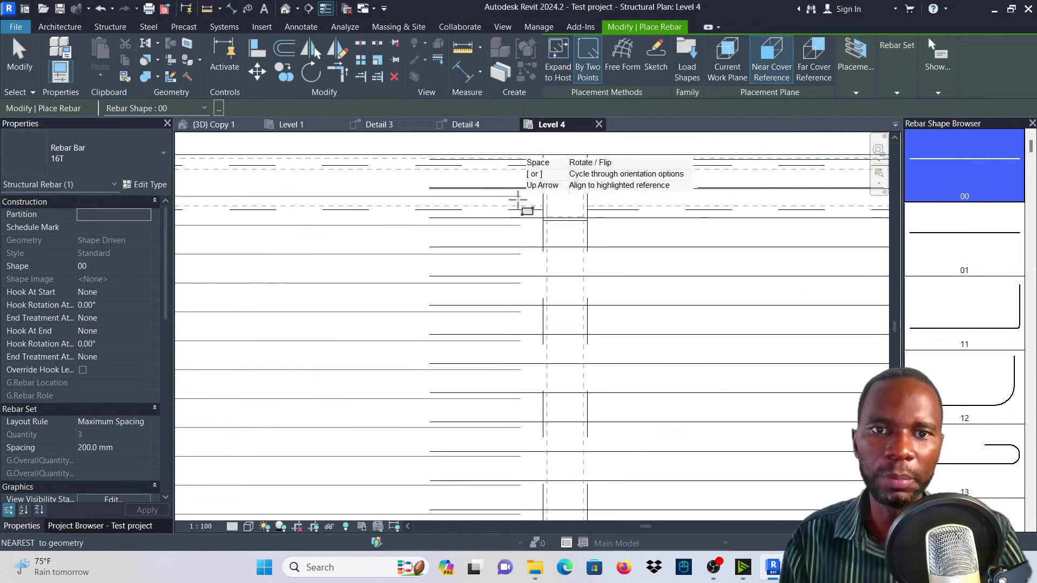
pyautogui.scroll(4, 601, 175)
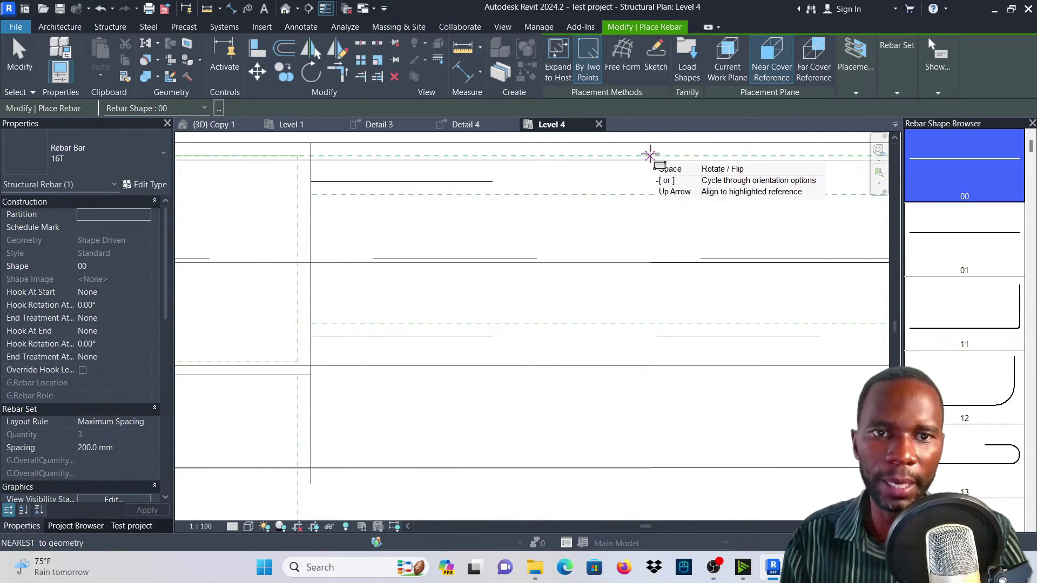
pyautogui.scroll(-4, 621, 178)
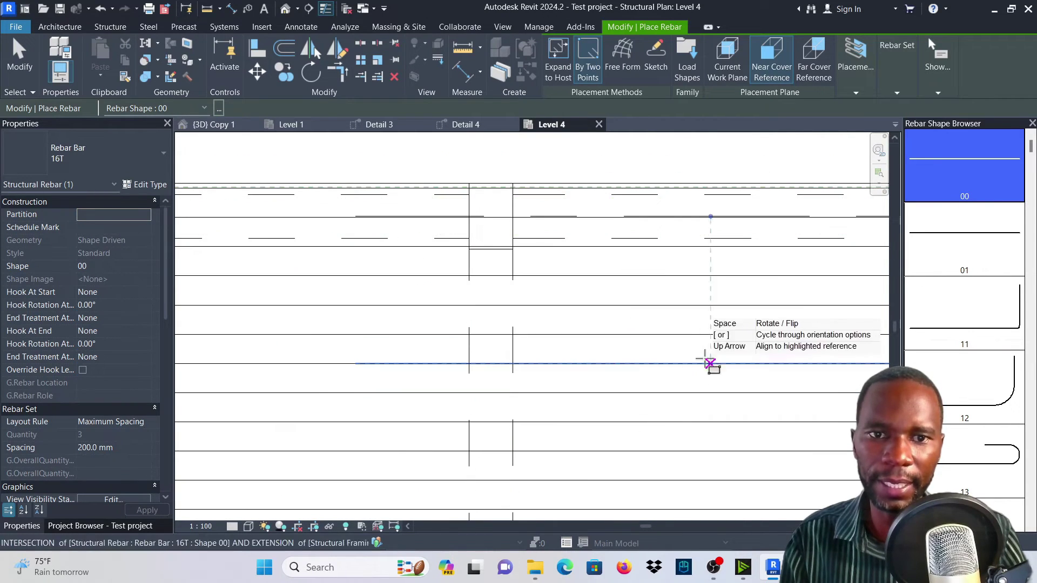
pyautogui.scroll(-3, 709, 363)
pyautogui.press('Escape')
pyautogui.press('Escape')
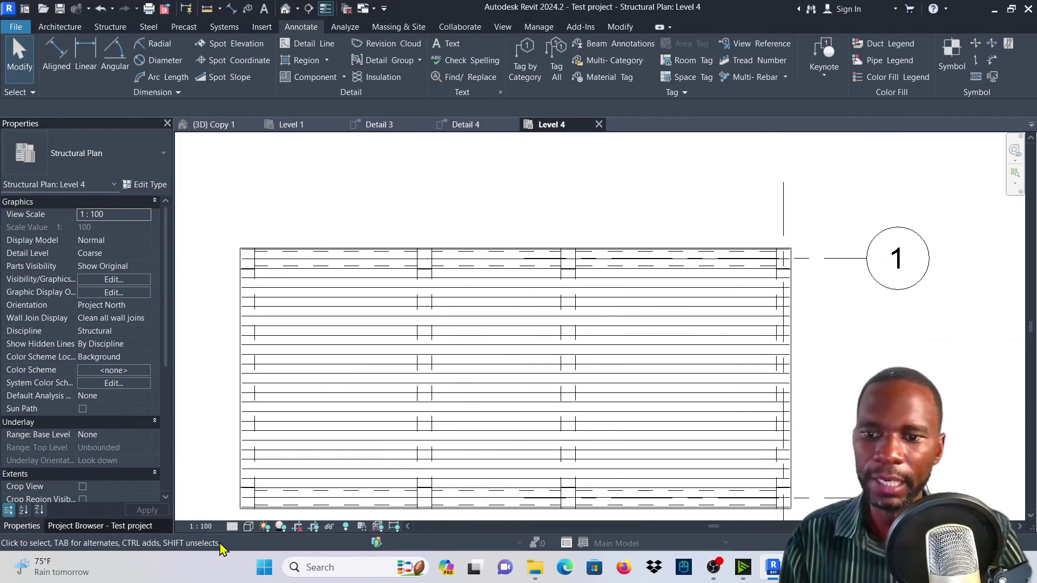
# Set the Level 4 plan's detail level to Fine and examine where the two slab bar sets overlap
pyautogui.click(232, 527)
pyautogui.click(246, 507)
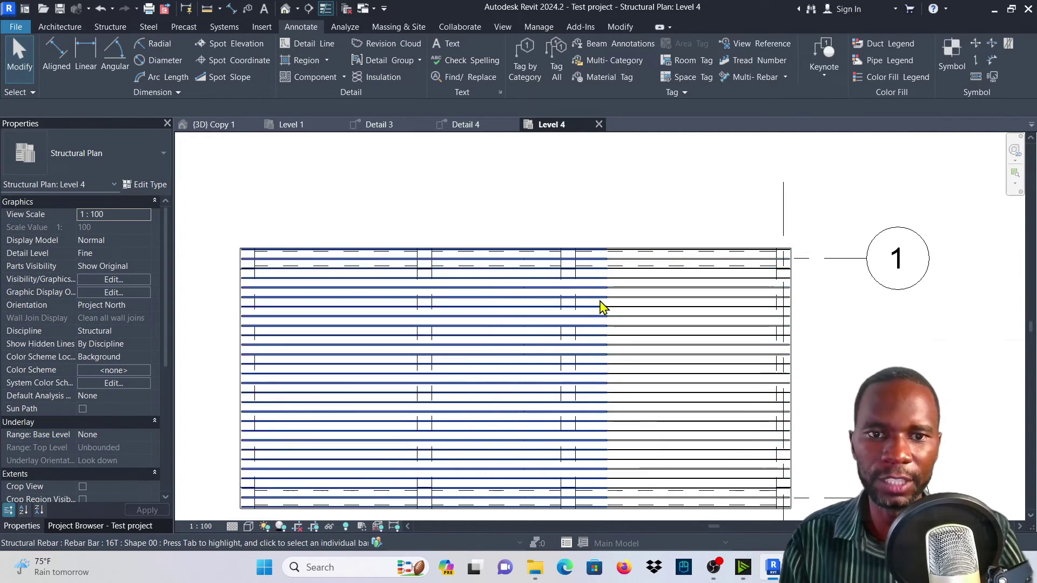
pyautogui.scroll(3, 614, 336)
pyautogui.scroll(-3, 553, 275)
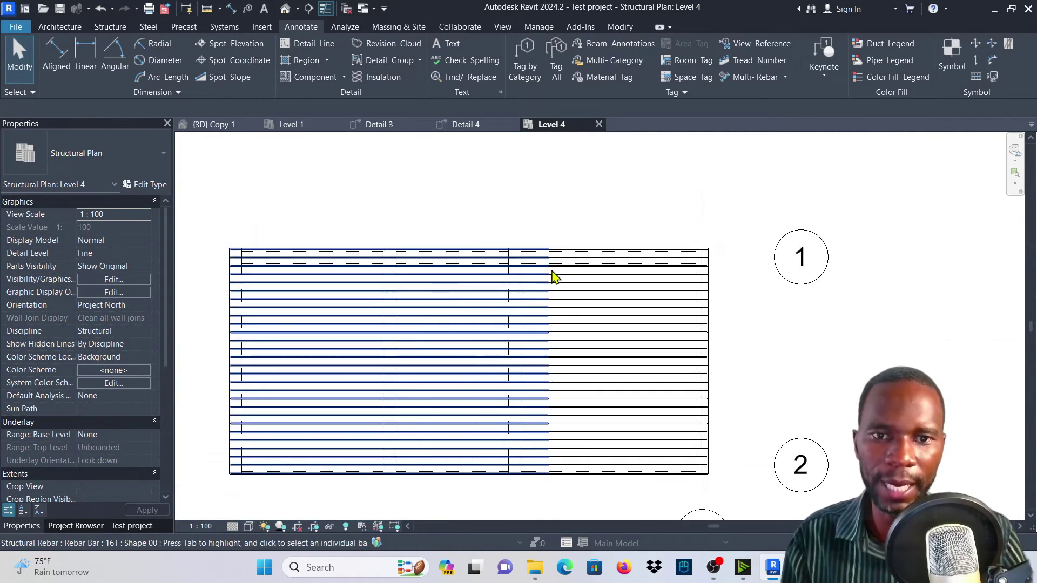
pyautogui.scroll(5, 542, 331)
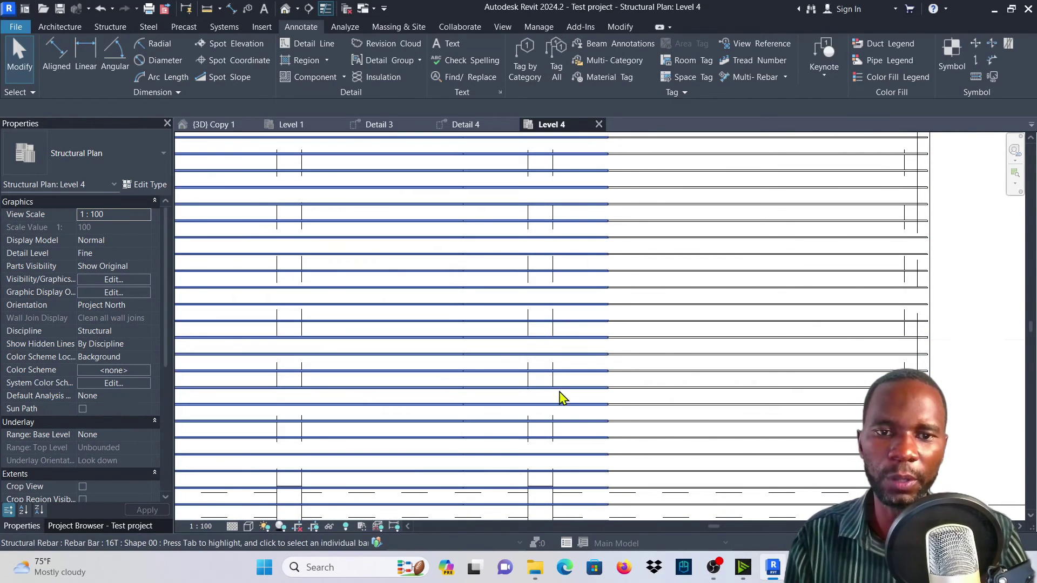
pyautogui.scroll(-5, 643, 301)
pyautogui.scroll(5, 666, 326)
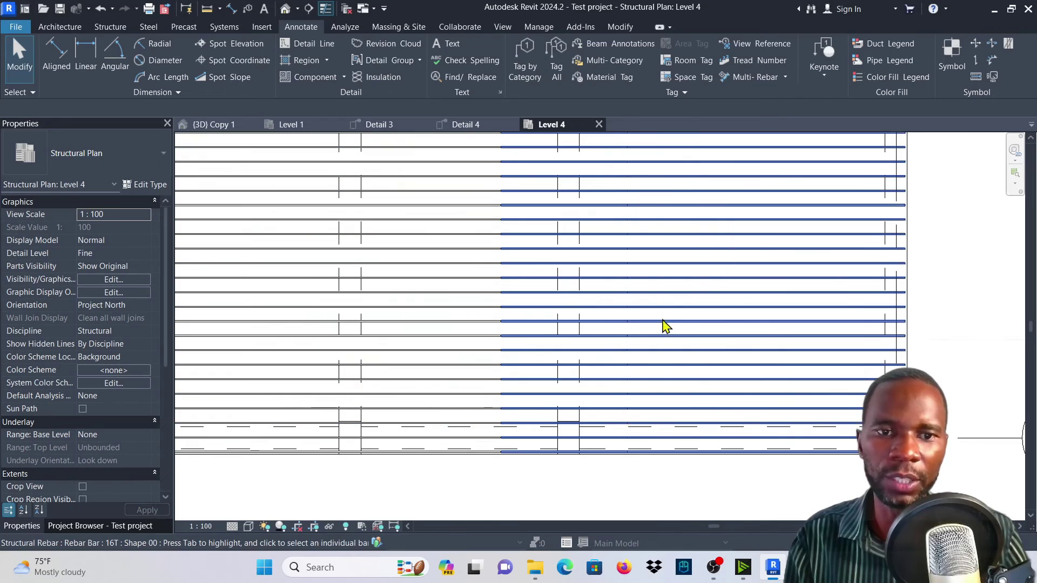
# Select the slab bar set on the grid 4 side and open its rebar constraints for editing
pyautogui.click(670, 299)
pyautogui.scroll(-5, 670, 299)
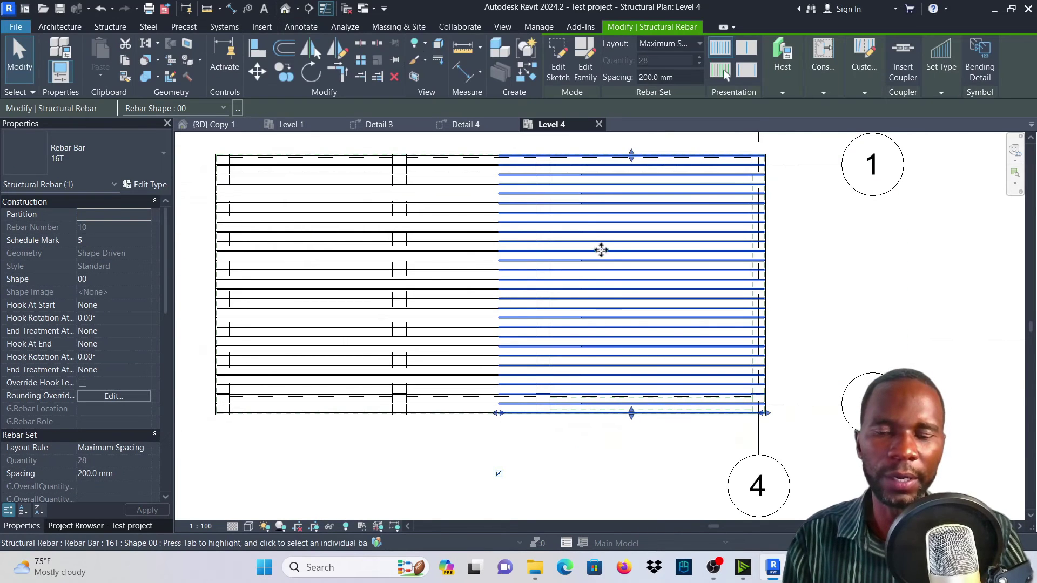
pyautogui.click(824, 96)
pyautogui.click(826, 119)
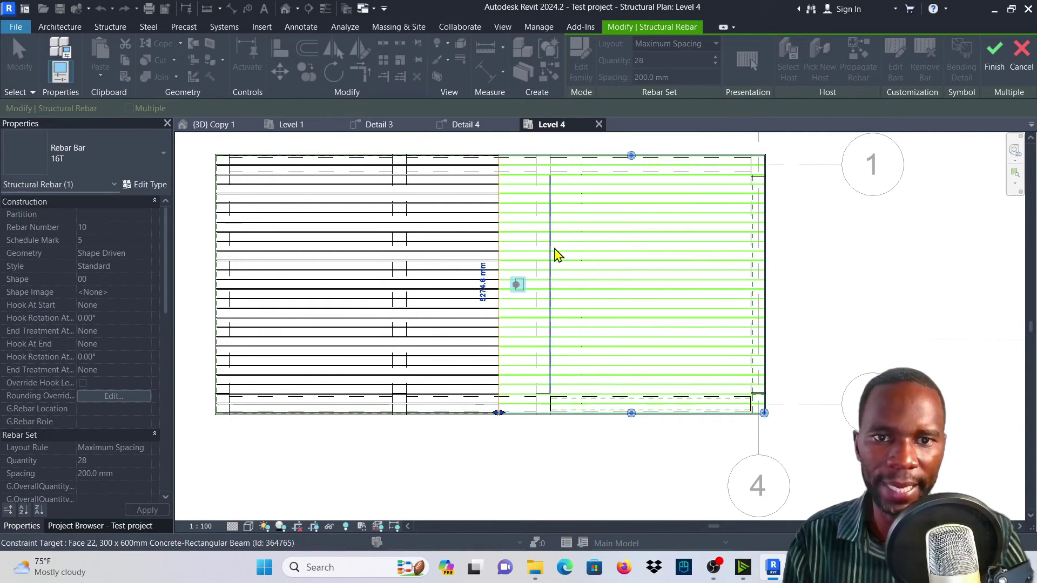
# Set the Start of Bar handle's constraint offset to 100 mm from the ends of the other slab bar set
pyautogui.scroll(3, 558, 255)
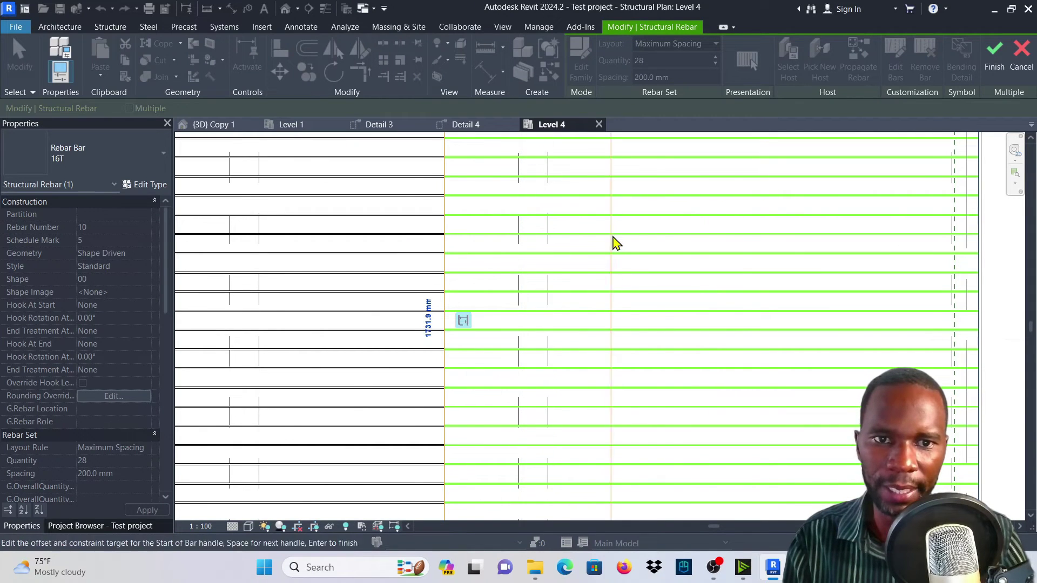
pyautogui.scroll(-3, 511, 308)
pyautogui.scroll(3, 489, 325)
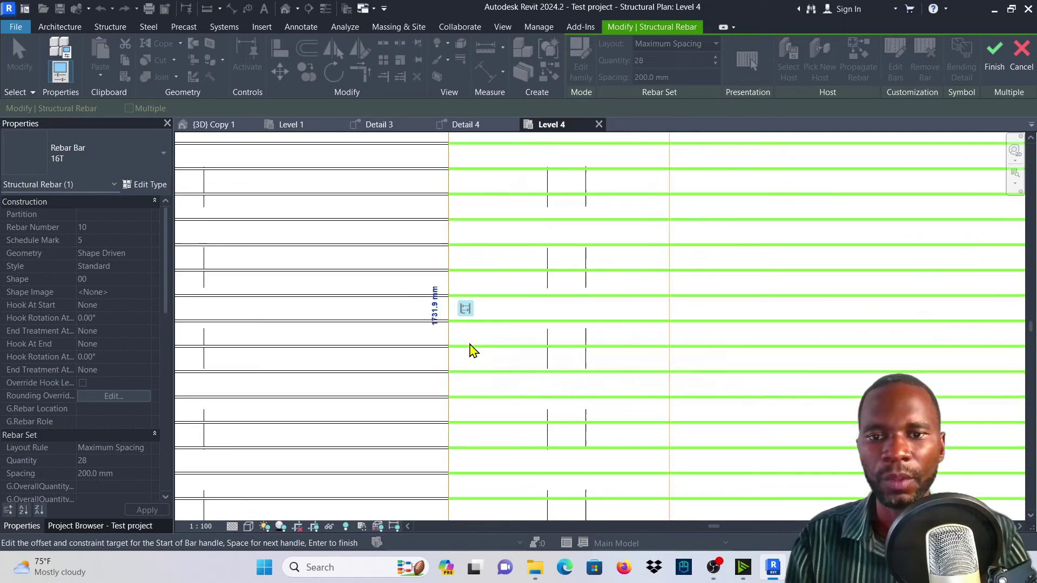
pyautogui.scroll(-2, 470, 351)
pyautogui.scroll(3, 461, 345)
pyautogui.scroll(-2, 492, 339)
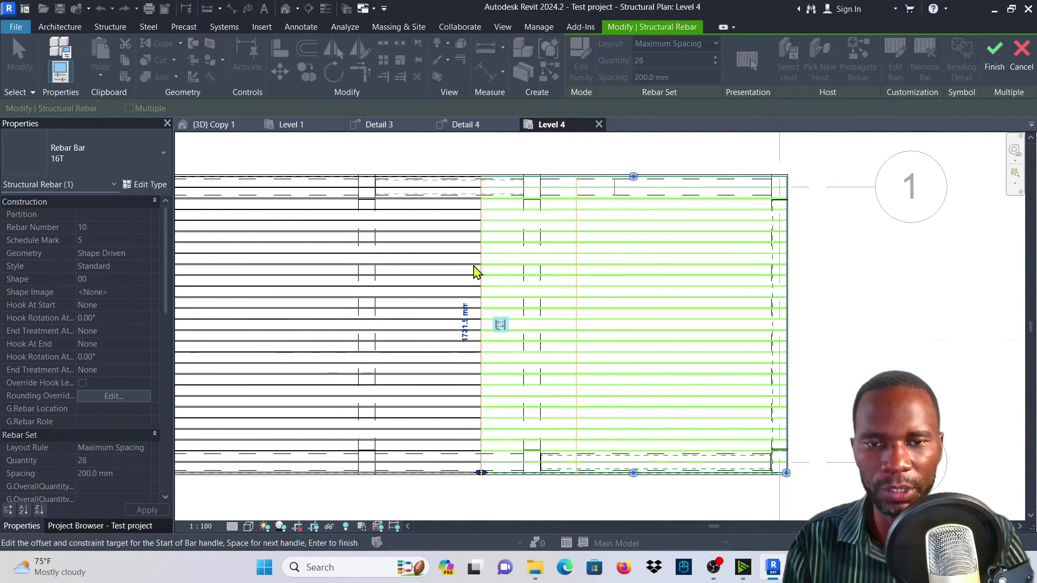
pyautogui.scroll(3, 480, 303)
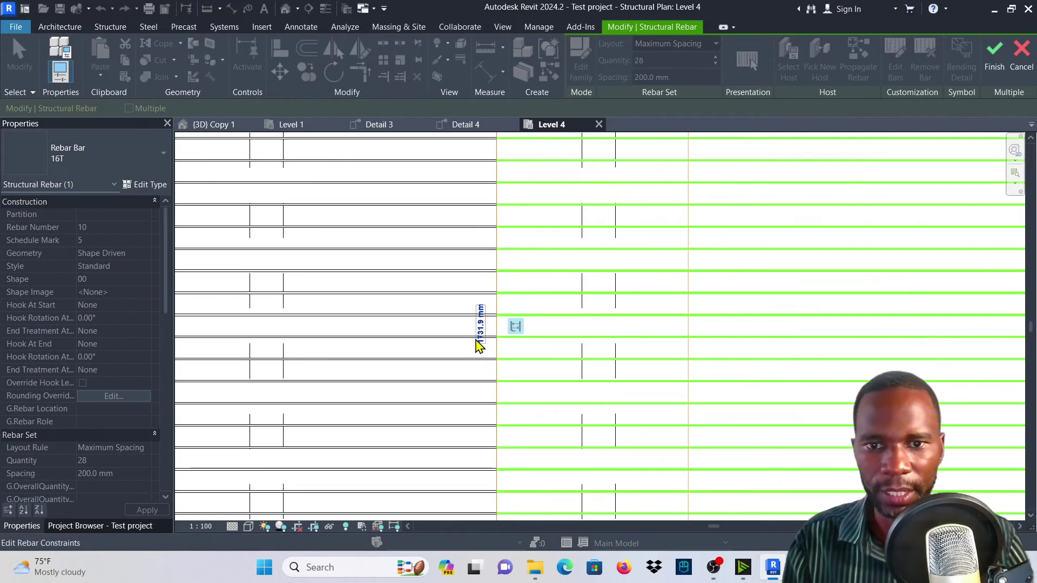
pyautogui.scroll(2, 467, 367)
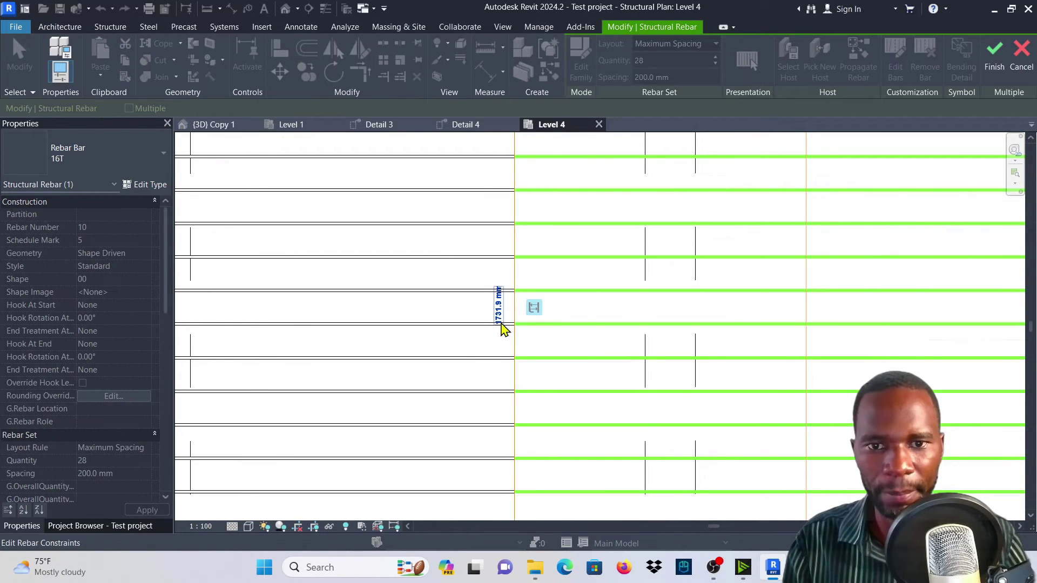
pyautogui.scroll(-3, 503, 324)
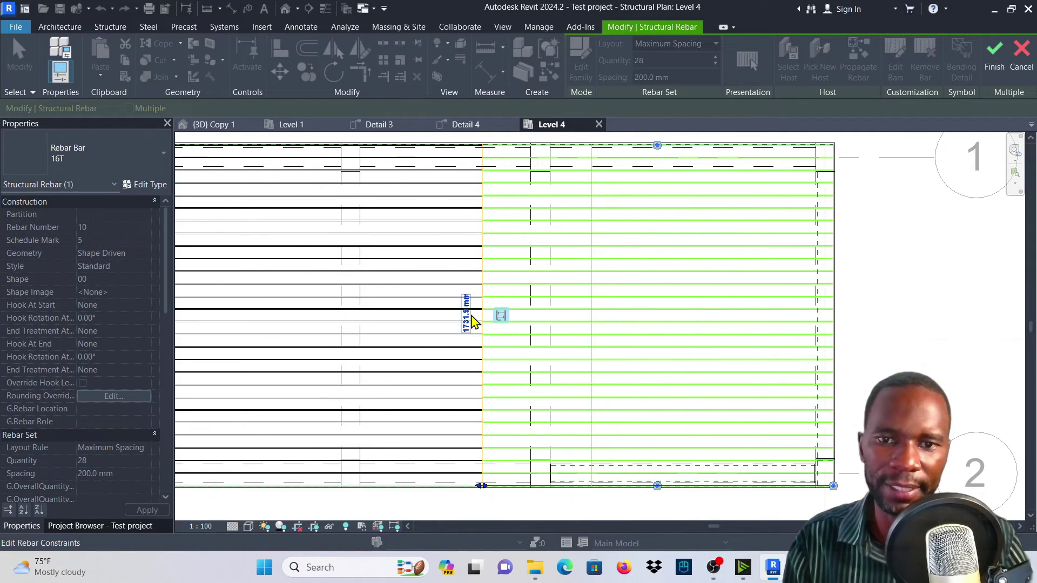
pyautogui.click(468, 319)
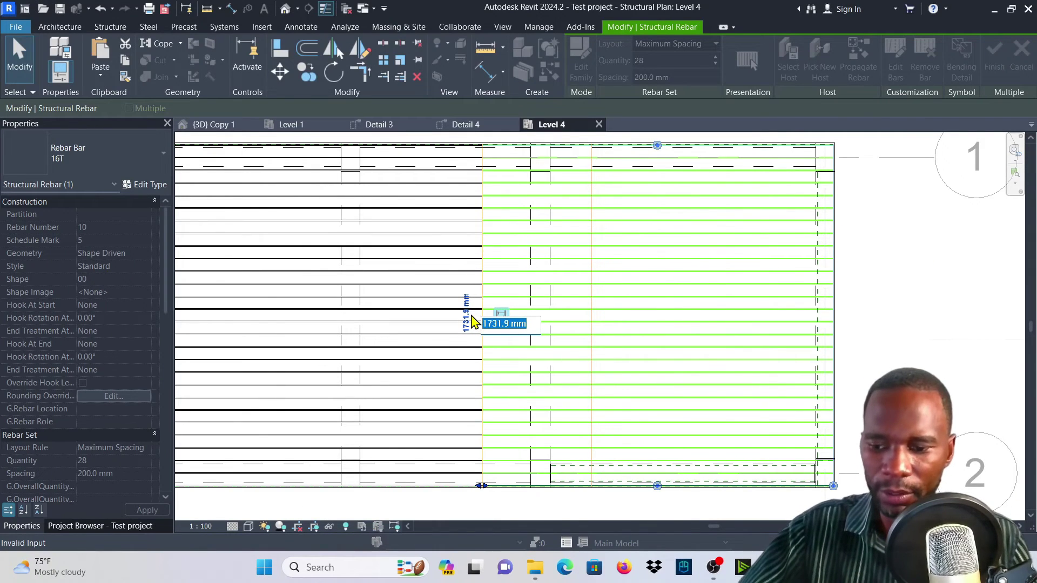
pyautogui.press('Return')
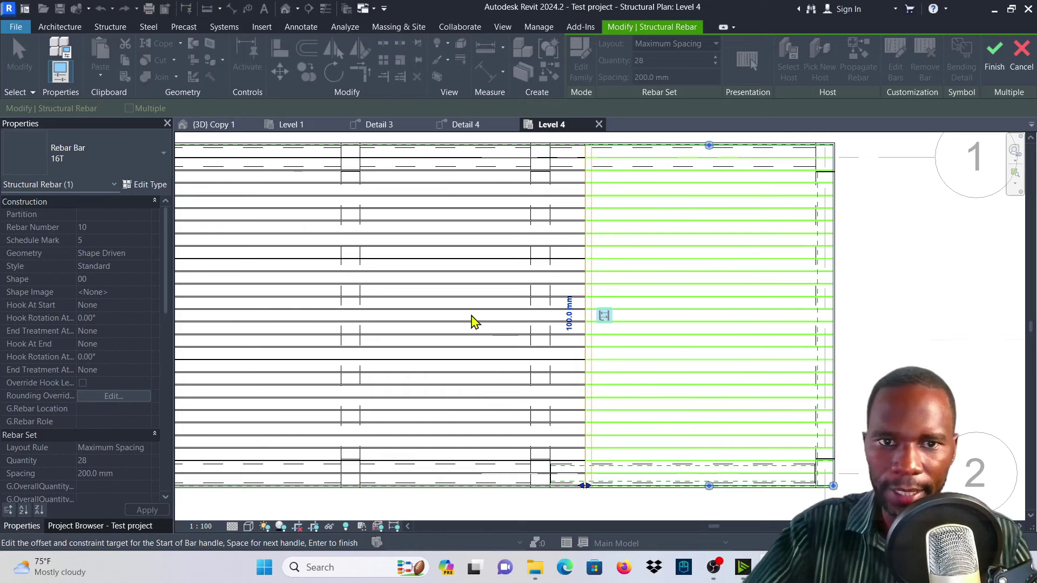
# Set the Start of Bar handle's constraint offset to 1000 mm from the ends of the other slab bar set
pyautogui.scroll(5, 596, 315)
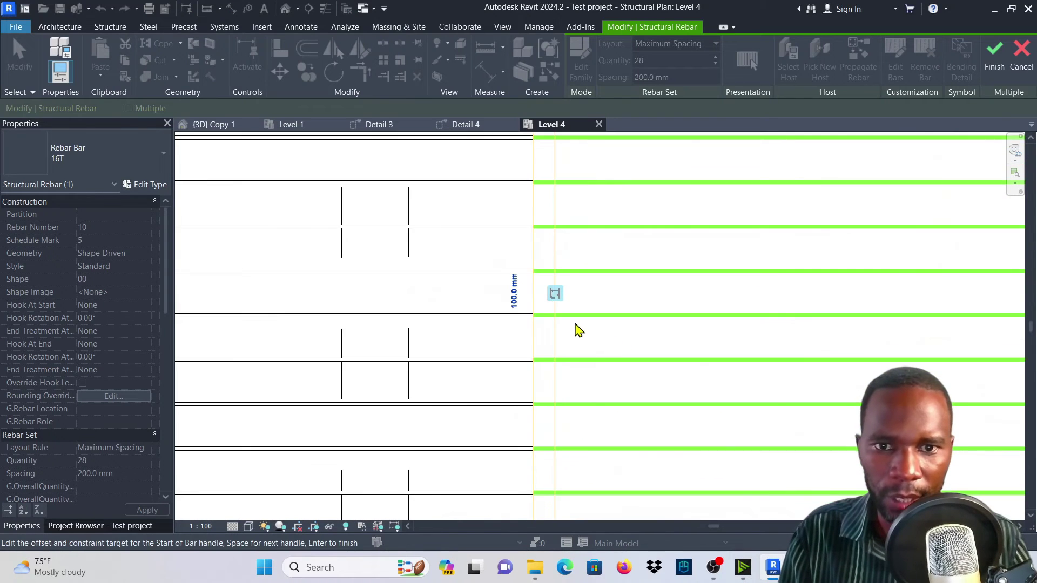
pyautogui.click(494, 287)
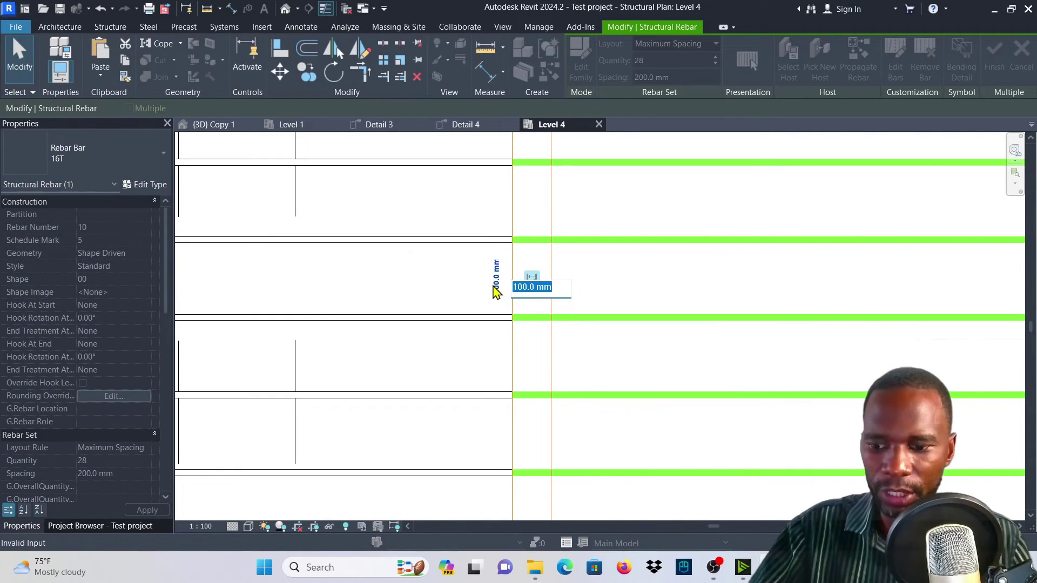
pyautogui.write('1000')
pyautogui.press('Return')
pyautogui.scroll(-5, 556, 336)
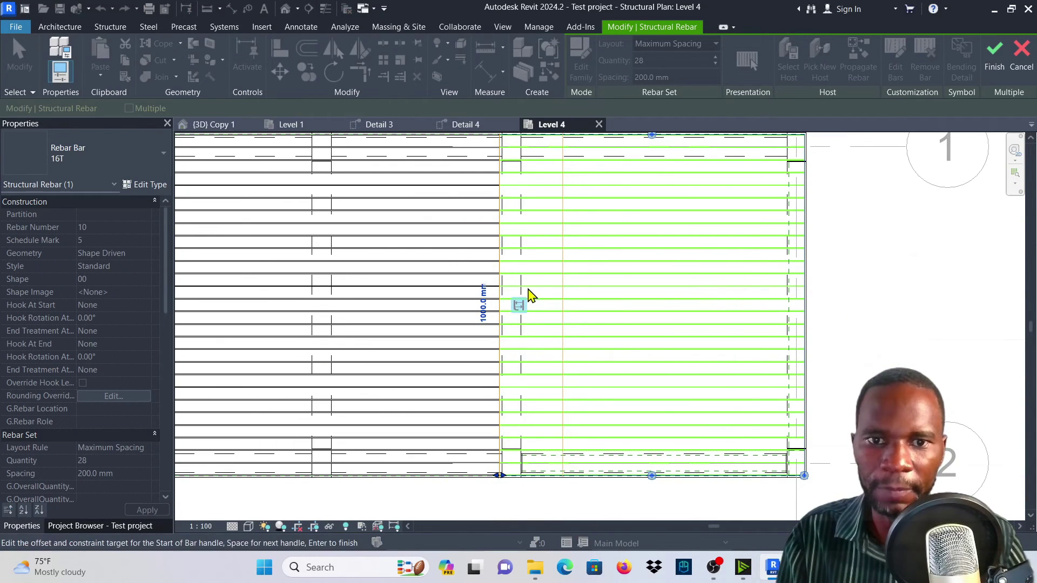
# Examine the two-way constraint control at the overlapping bar ends and finish editing the rebar constraints
pyautogui.scroll(4, 529, 295)
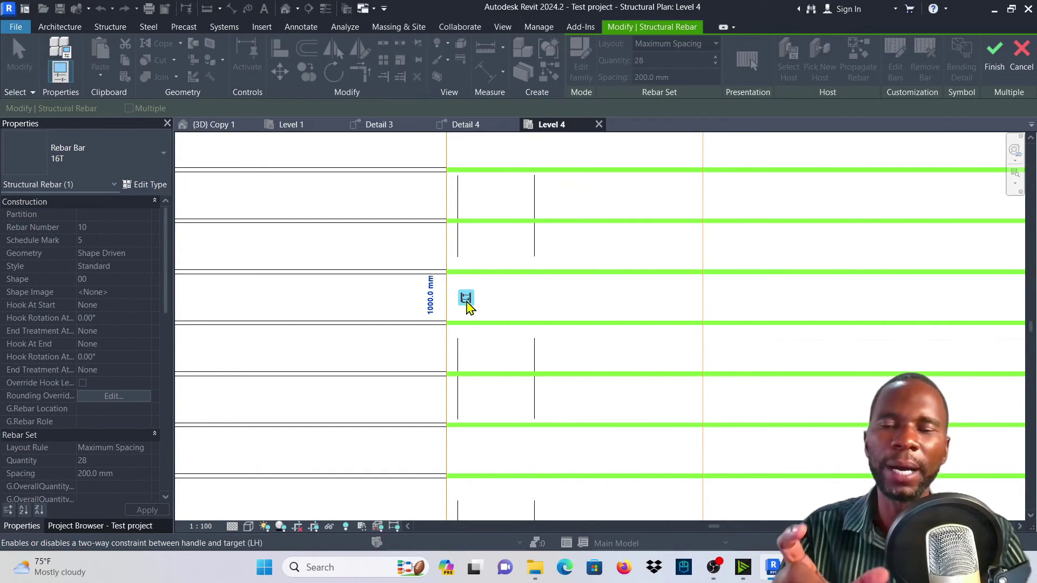
pyautogui.scroll(-5, 467, 305)
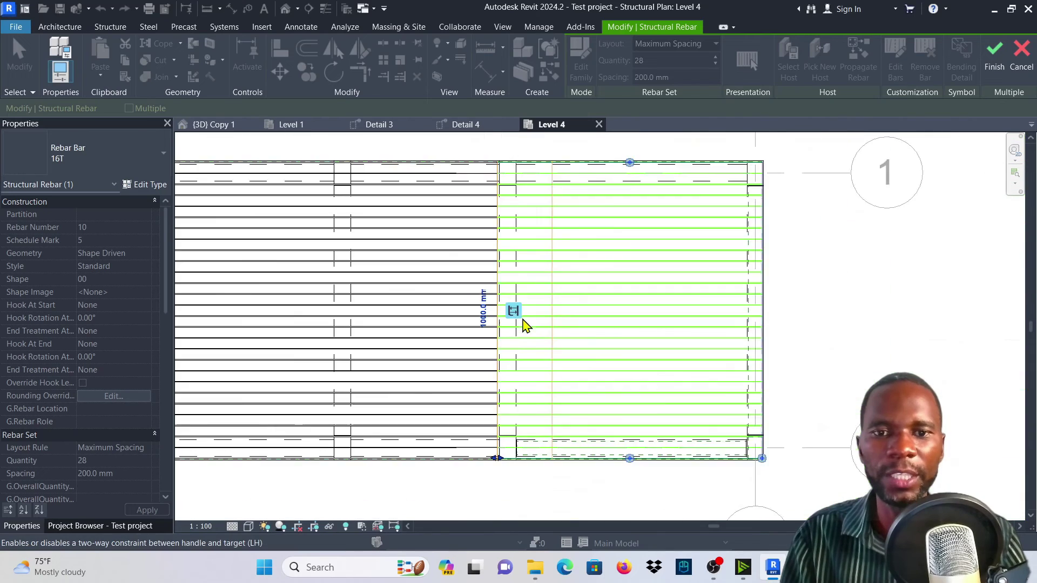
pyautogui.click(505, 288)
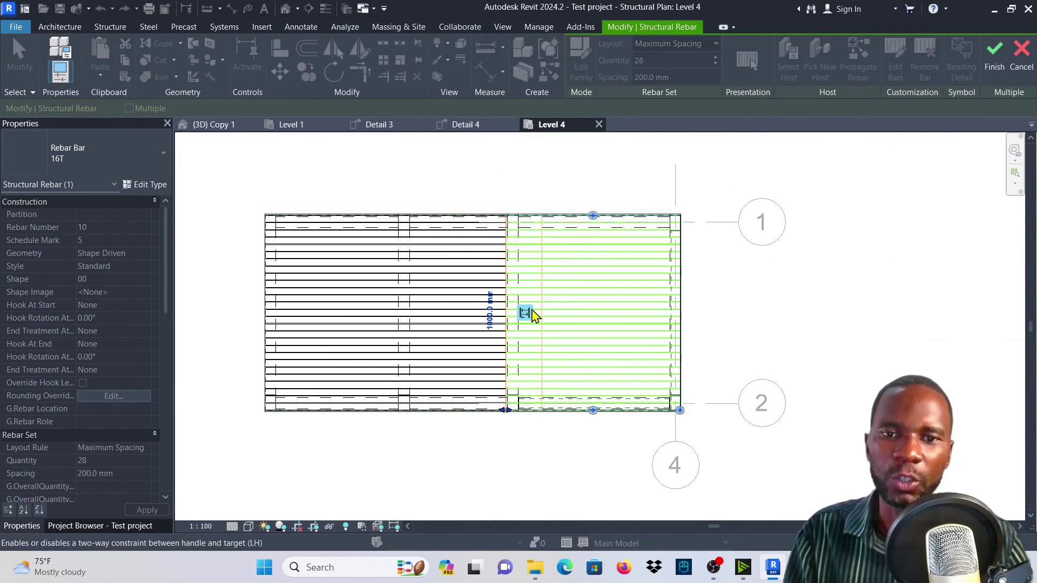
pyautogui.scroll(2, 532, 314)
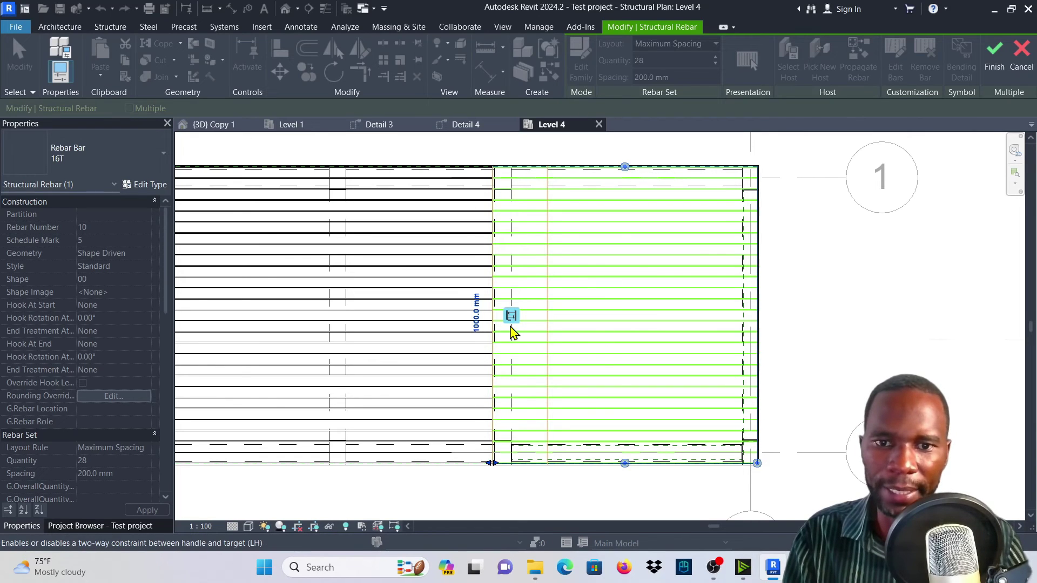
pyautogui.scroll(3, 510, 327)
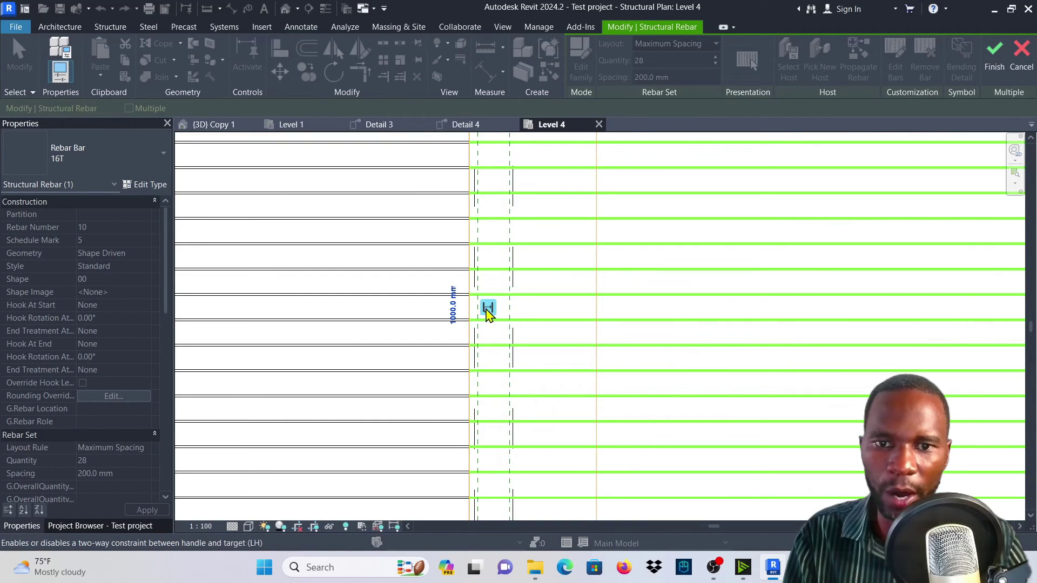
pyautogui.scroll(-5, 488, 312)
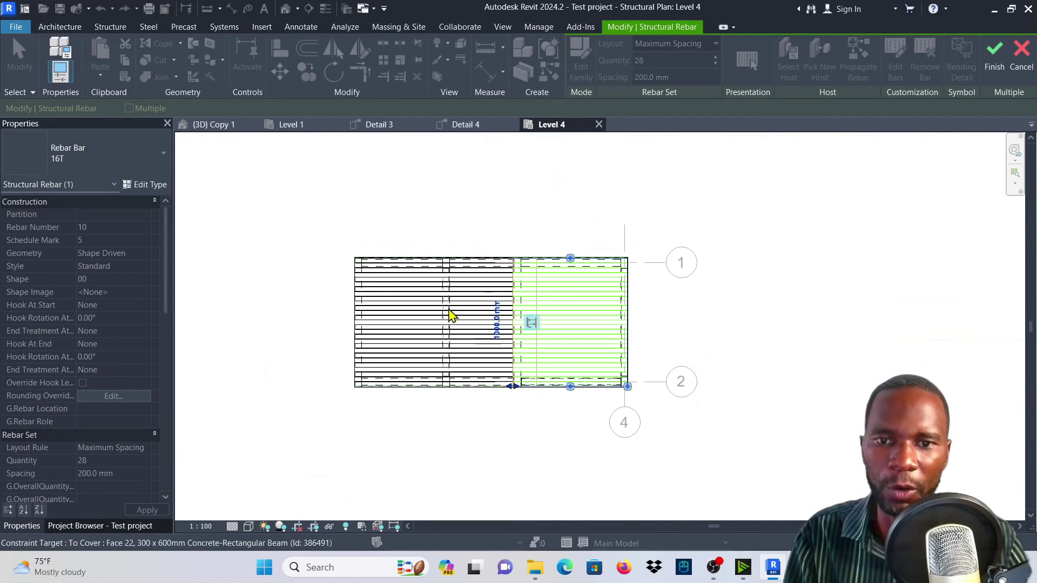
pyautogui.scroll(3, 526, 324)
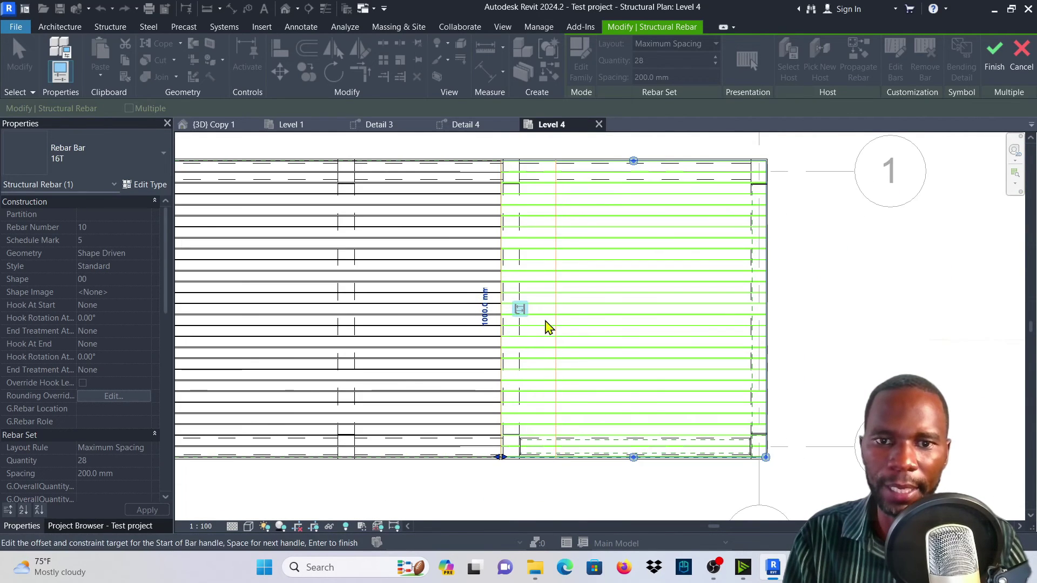
pyautogui.scroll(-1, 505, 346)
pyautogui.click(503, 361)
pyautogui.click(994, 53)
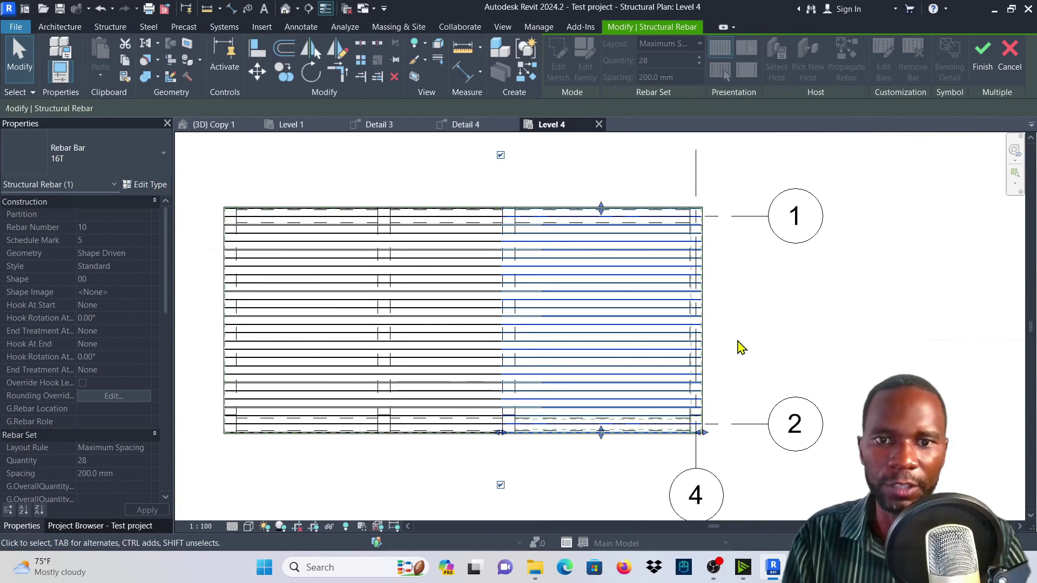
pyautogui.press('Escape')
# Set the presentation of both slab bar sets to show only the middle rebar
pyautogui.scroll(3, 545, 290)
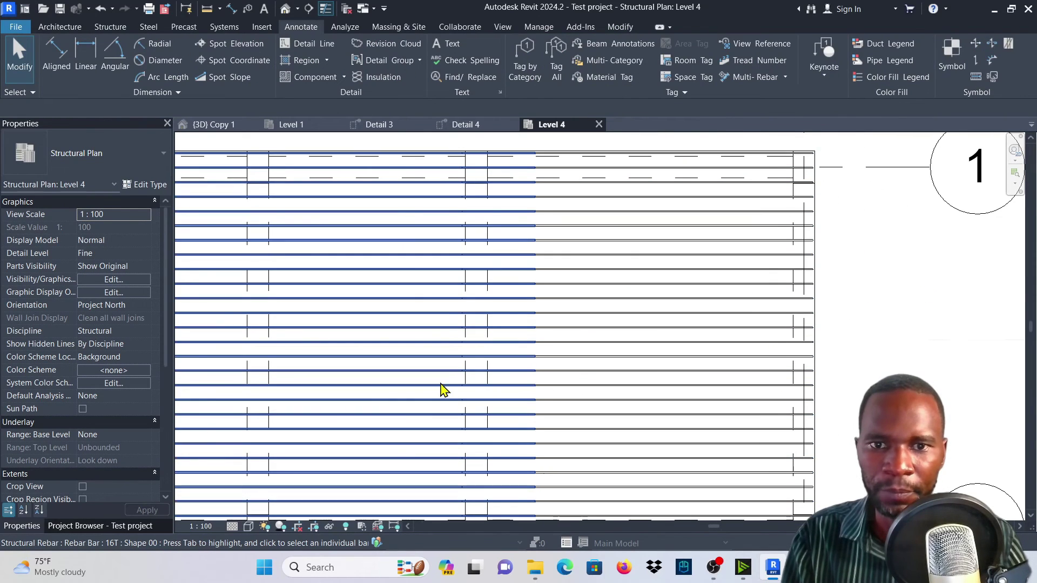
pyautogui.click(440, 292)
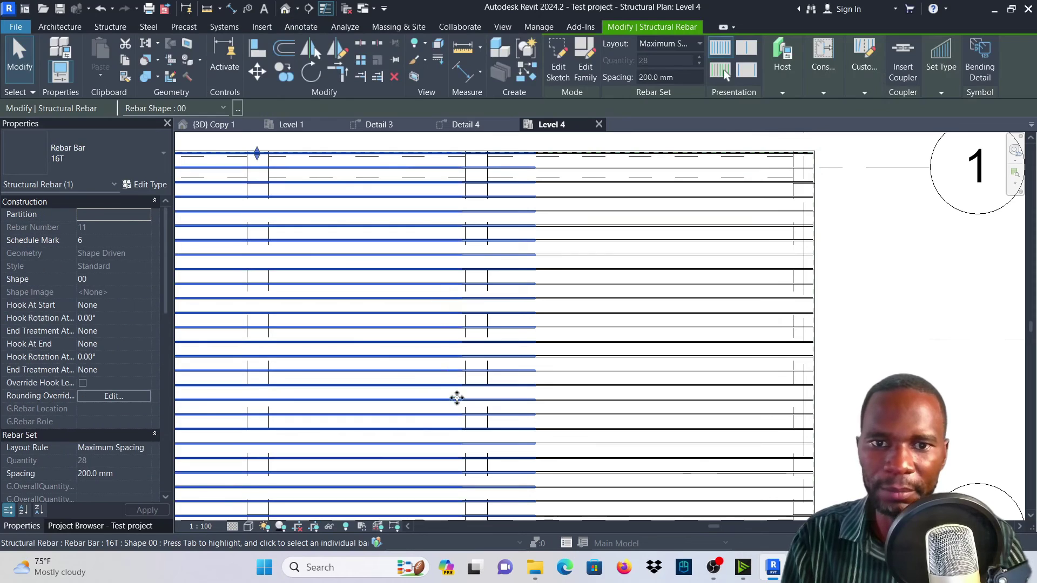
pyautogui.click(782, 65)
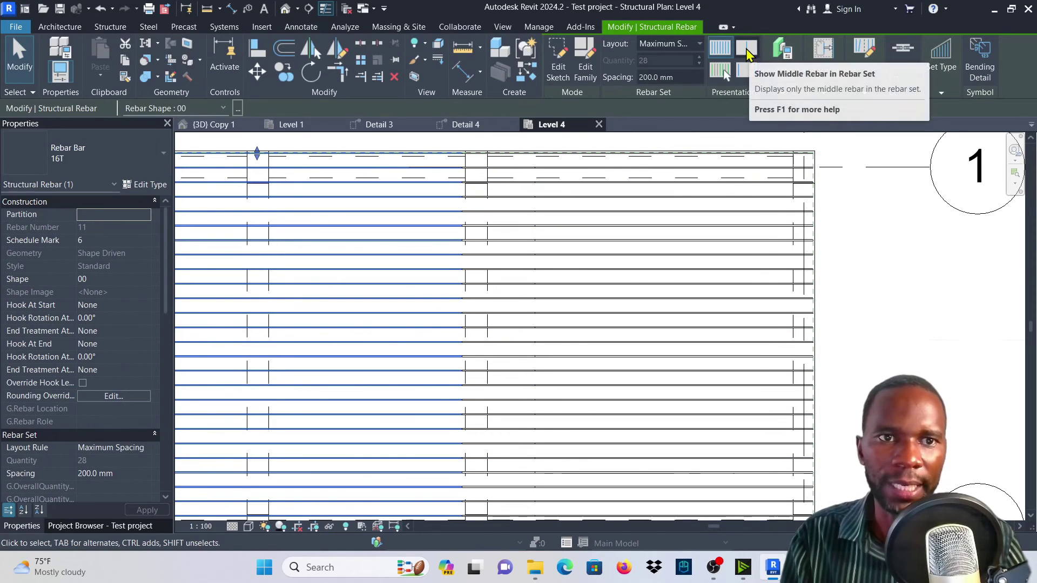
pyautogui.click(747, 49)
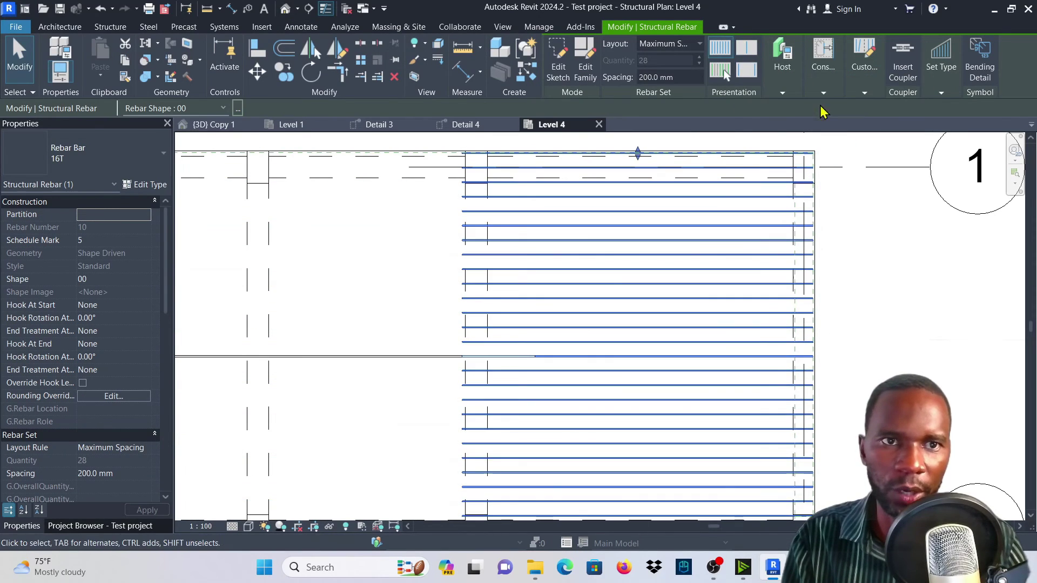
pyautogui.click(747, 68)
pyautogui.scroll(-2, 520, 363)
pyautogui.press('Escape')
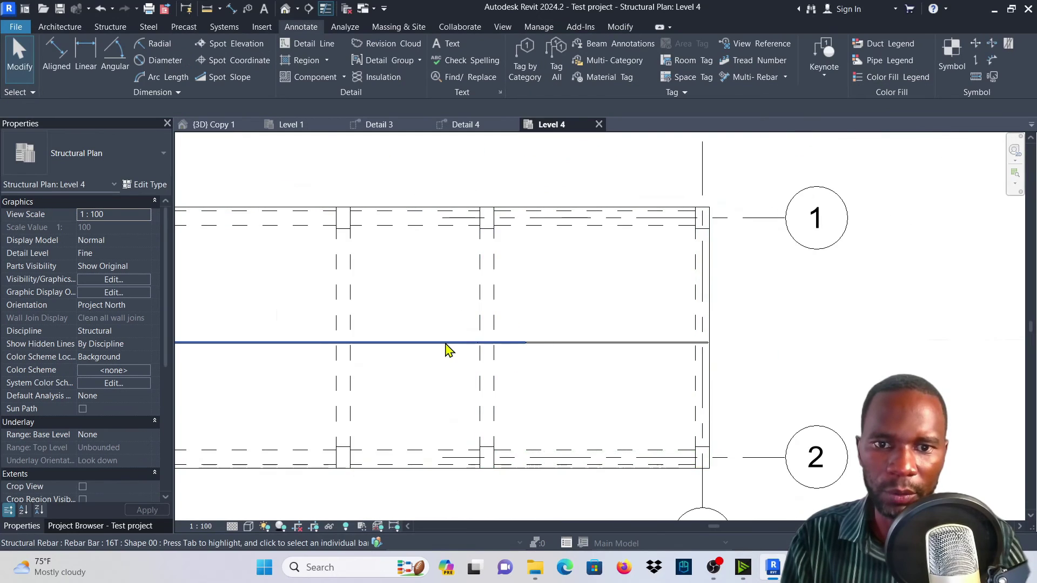
# Select the bar set on the grid 4 side and pull its grid 1 extent slightly inward
pyautogui.scroll(3, 609, 363)
pyautogui.scroll(1, 615, 352)
pyautogui.click(529, 334)
pyautogui.scroll(-4, 529, 334)
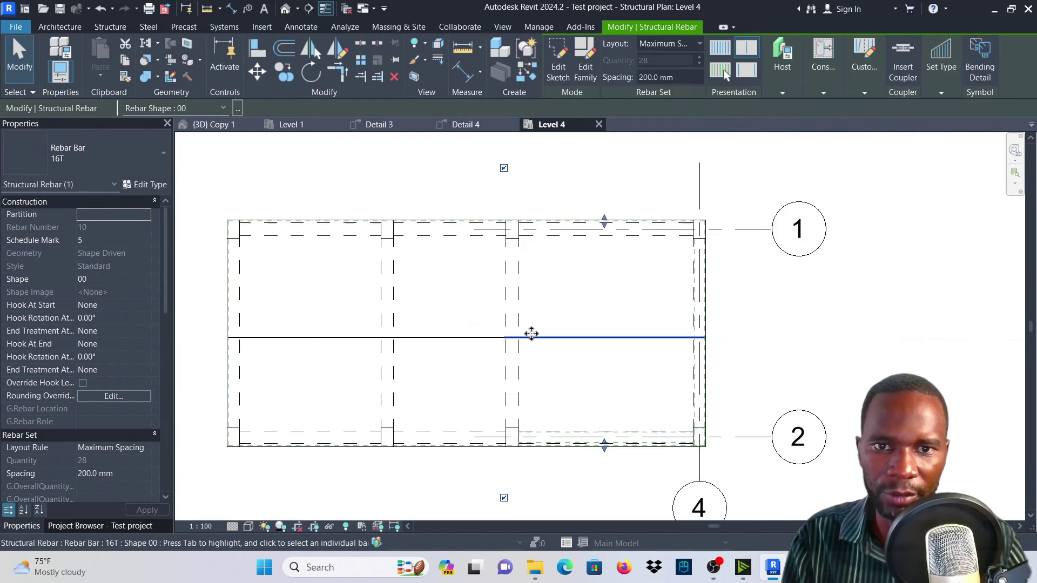
pyautogui.moveTo(579, 262); pyautogui.dragTo(581, 265)
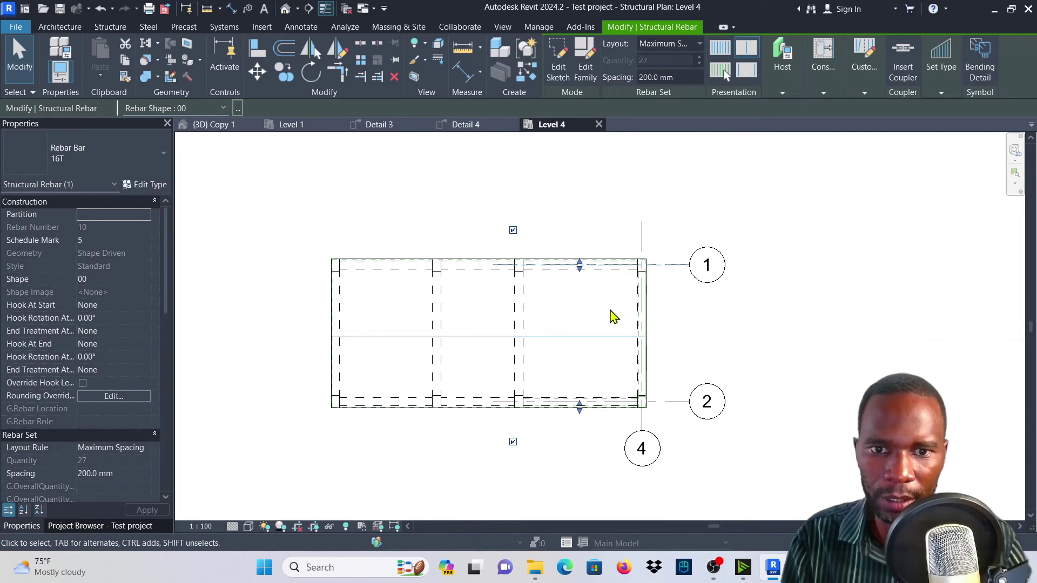
pyautogui.click(561, 302)
# Choose the bar just below the middle one, towards grid 2, for display in the grid 4 side bar set's presentation
pyautogui.scroll(6, 561, 324)
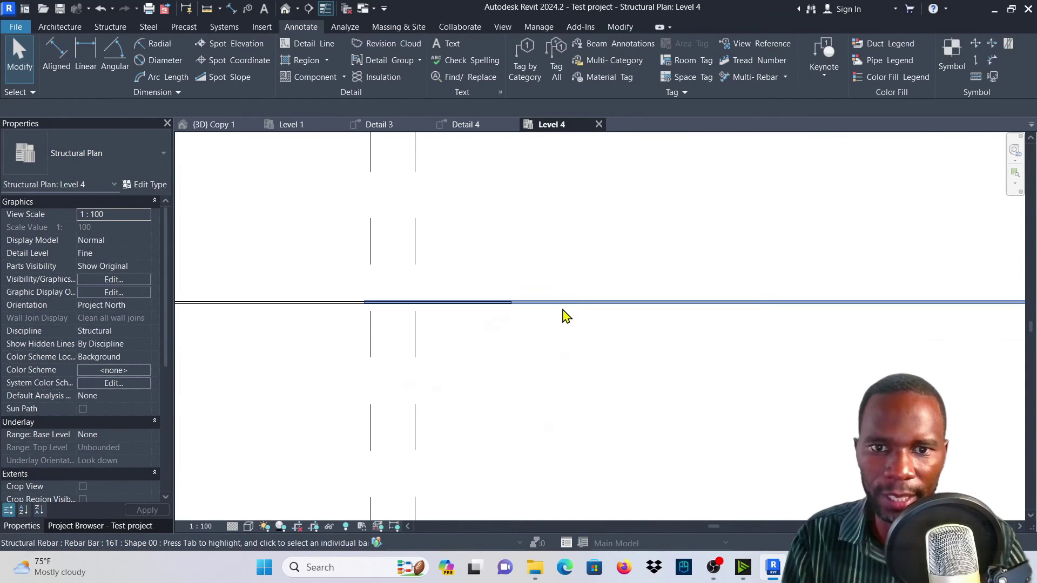
pyautogui.click(588, 308)
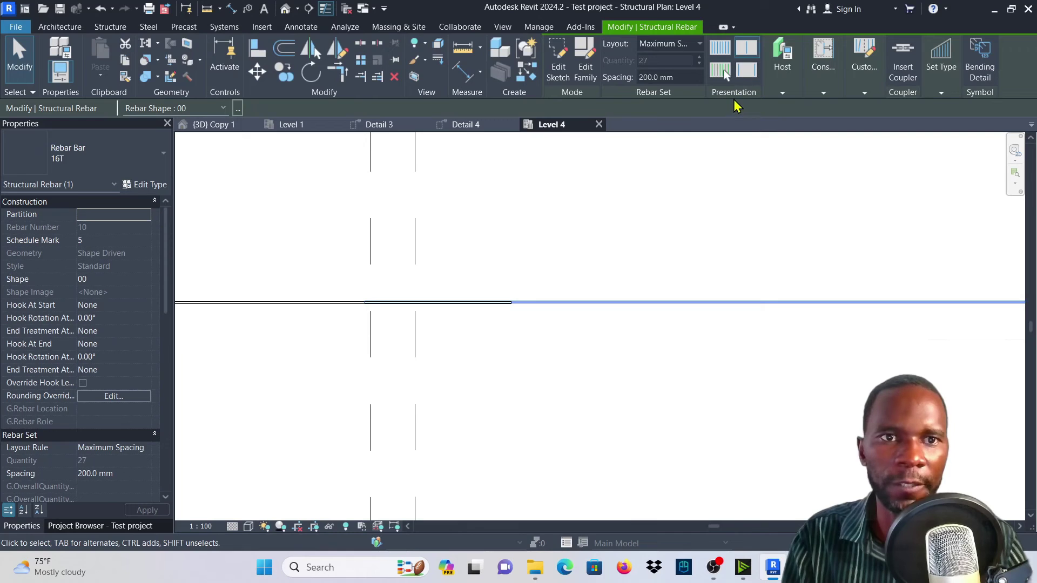
pyautogui.click(721, 69)
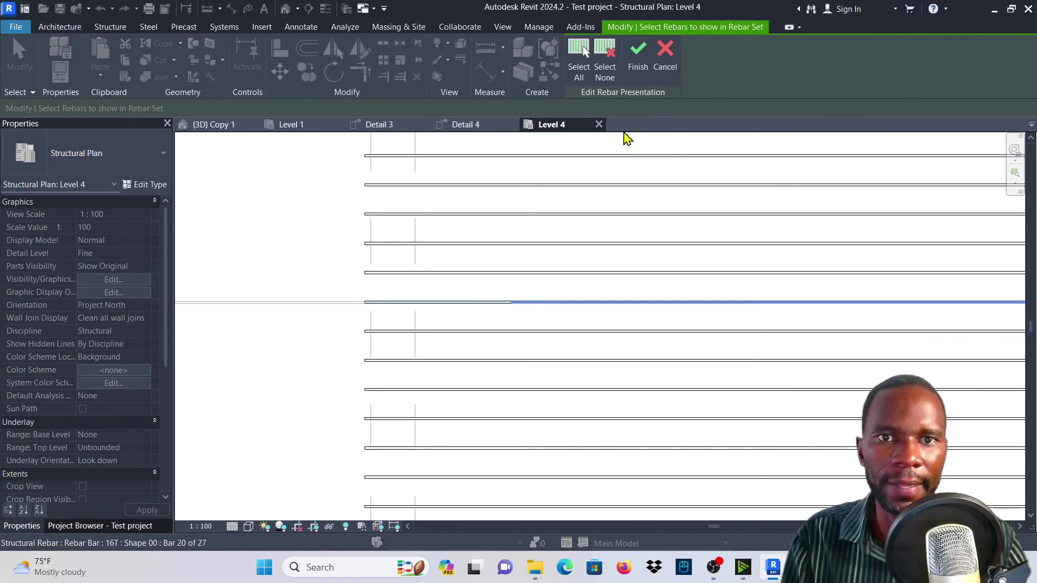
pyautogui.click(605, 51)
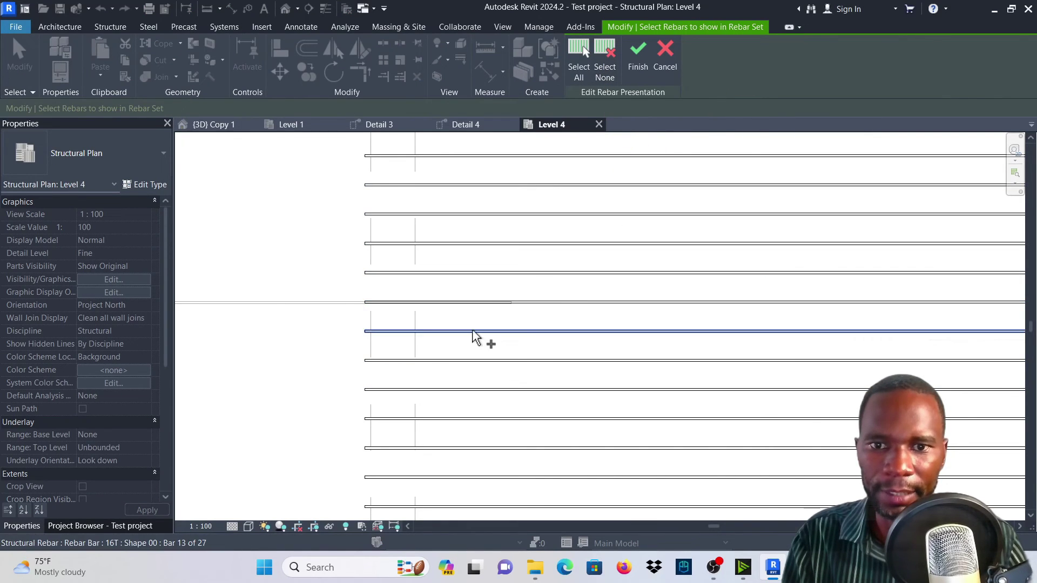
pyautogui.click(540, 331)
pyautogui.click(641, 71)
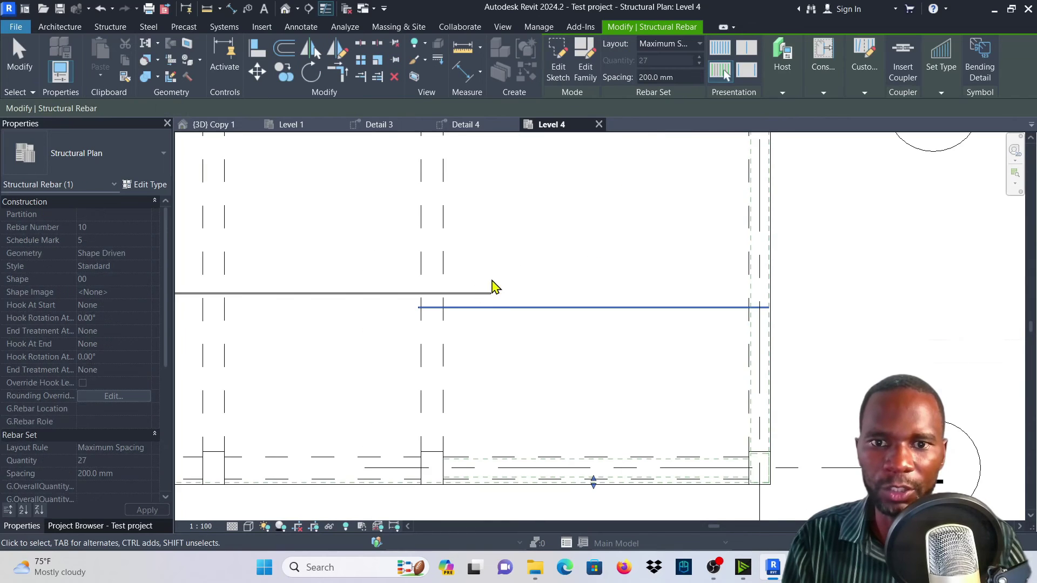
pyautogui.click(620, 289)
# Restore the presentation of both slab bar sets to show all bars
pyautogui.scroll(2, 541, 307)
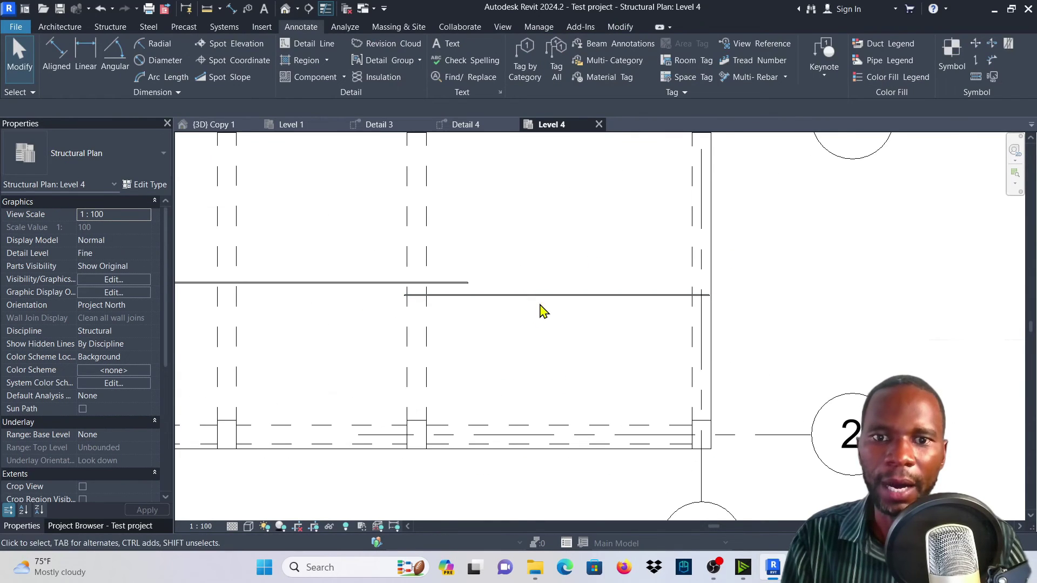
pyautogui.click(599, 295)
pyautogui.scroll(-3, 656, 323)
pyautogui.scroll(-1, 656, 323)
pyautogui.scroll(-3, 516, 402)
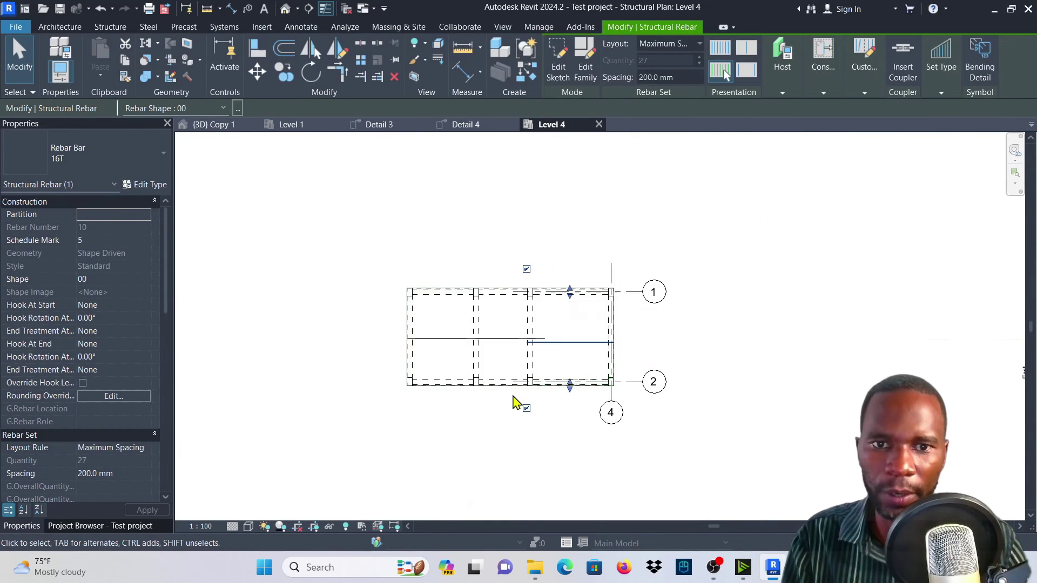
pyautogui.scroll(3, 567, 368)
pyautogui.scroll(-3, 548, 354)
pyautogui.click(719, 70)
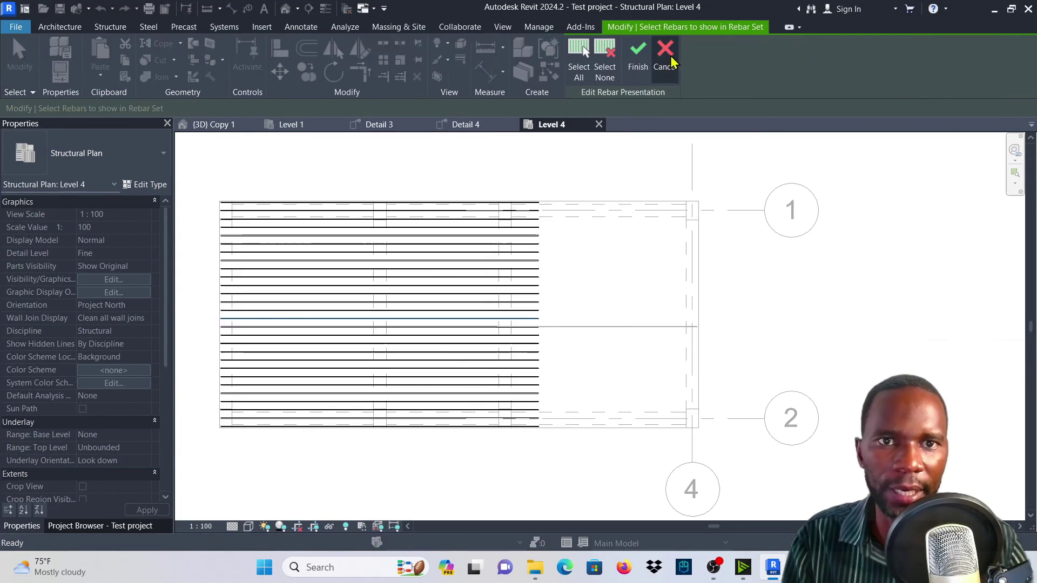
pyautogui.press('Escape')
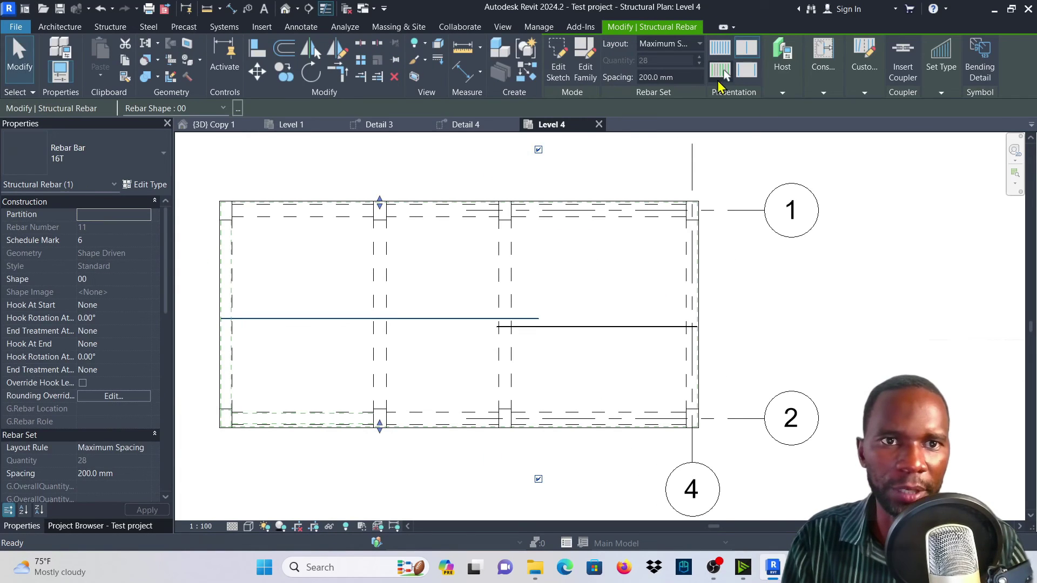
pyautogui.click(719, 49)
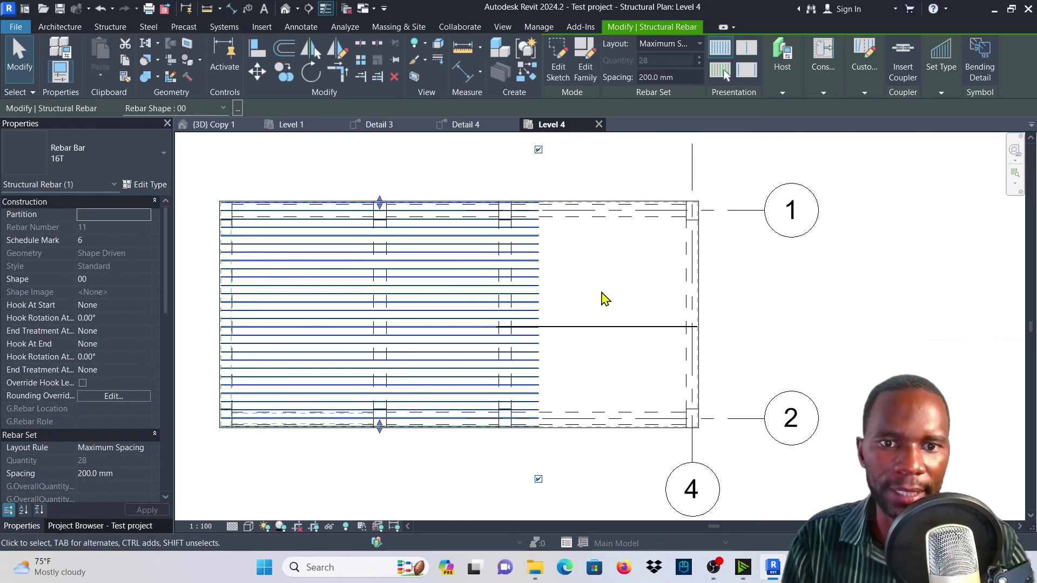
pyautogui.click(645, 224)
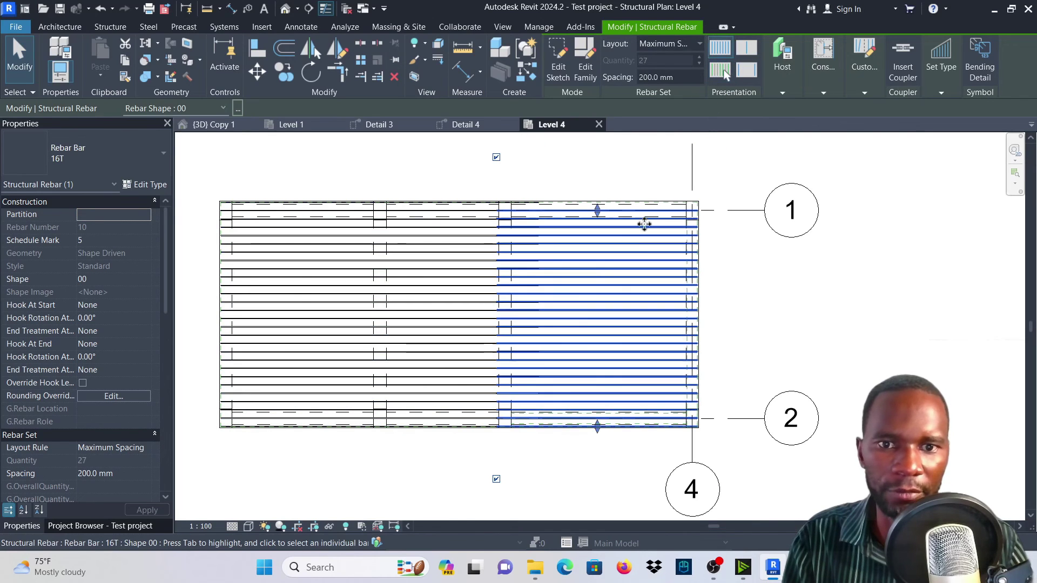
# Shift the overlapping ends of the slab bar set opposite grid 4 back and forth, leaving them just short of the interior column line nearest grid 4
pyautogui.scroll(2, 363, 415)
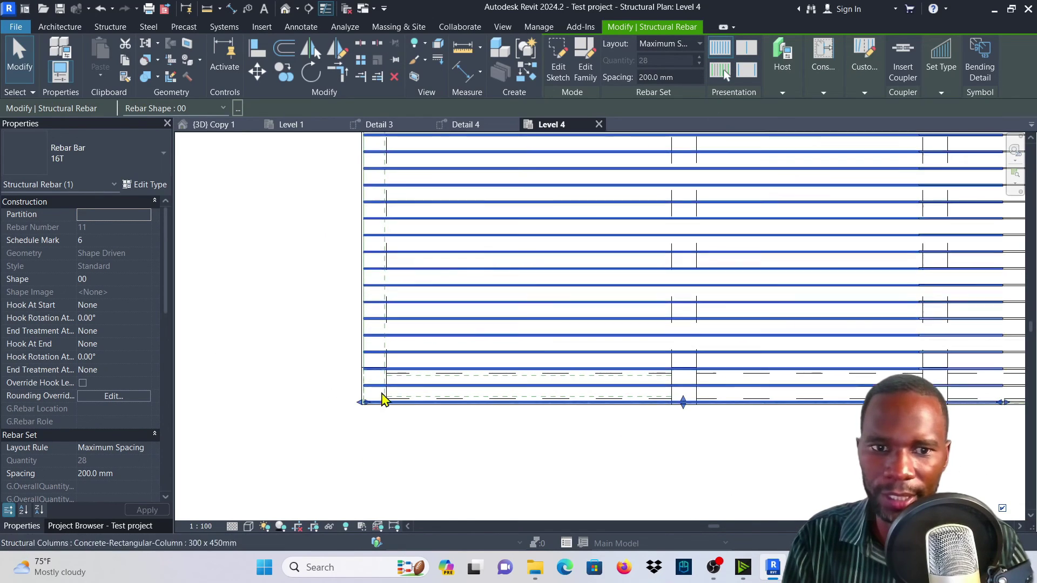
pyautogui.click(352, 402)
pyautogui.scroll(-3, 352, 402)
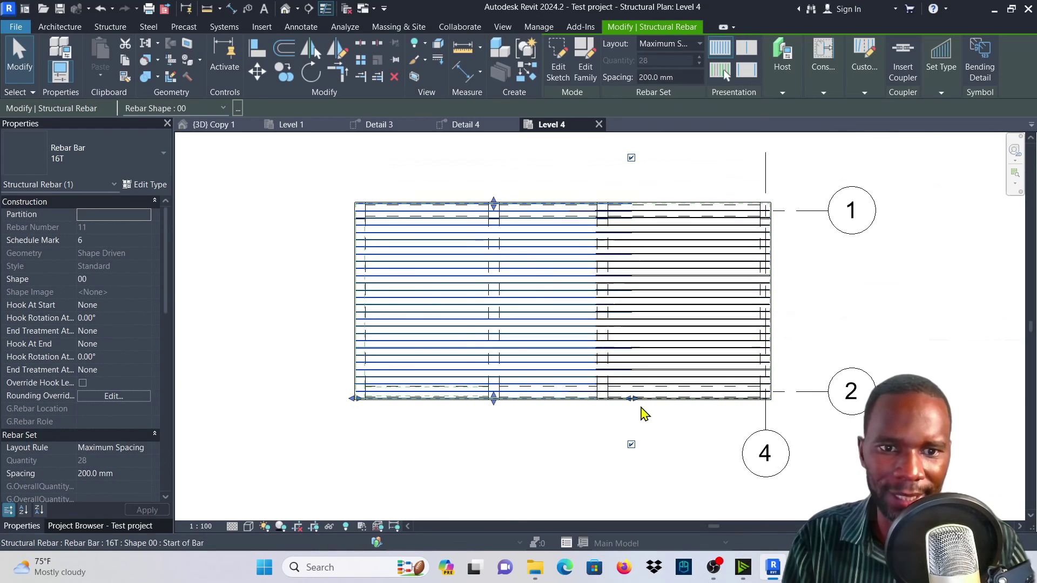
pyautogui.scroll(3, 640, 410)
pyautogui.scroll(2, 624, 396)
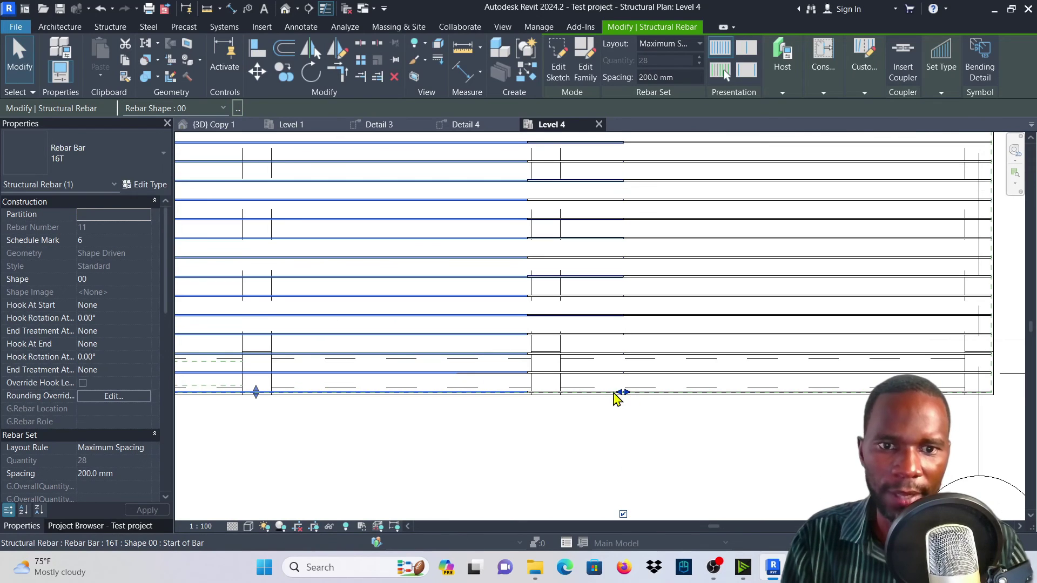
pyautogui.moveTo(622, 394); pyautogui.dragTo(618, 393)
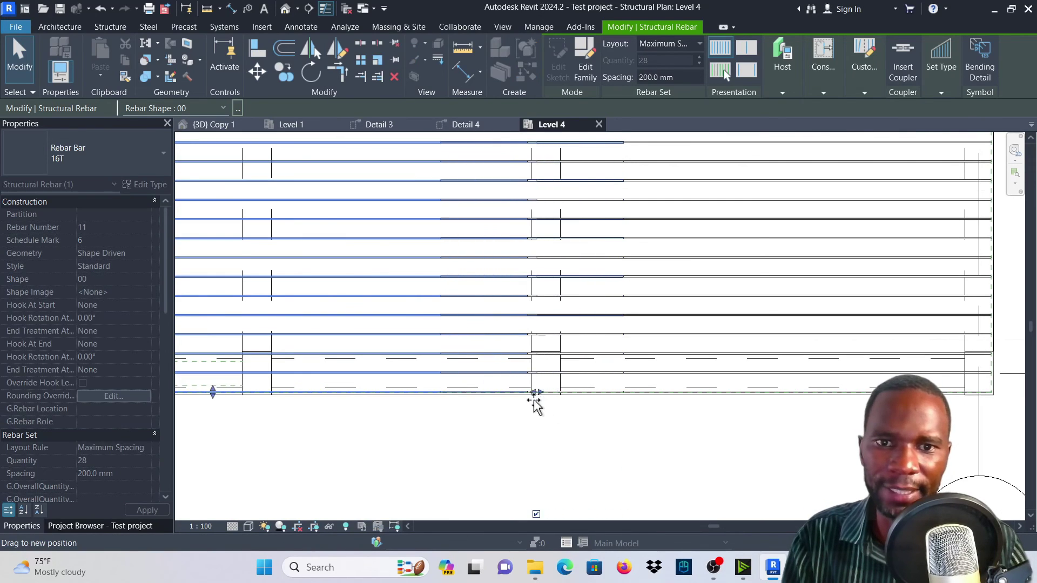
pyautogui.moveTo(466, 415)
pyautogui.mouseDown()
pyautogui.moveTo(491, 393)
pyautogui.moveTo(708, 423)
pyautogui.moveTo(718, 442)
pyautogui.mouseUp()
pyautogui.moveTo(708, 393); pyautogui.dragTo(504, 418)
pyautogui.click(616, 436)
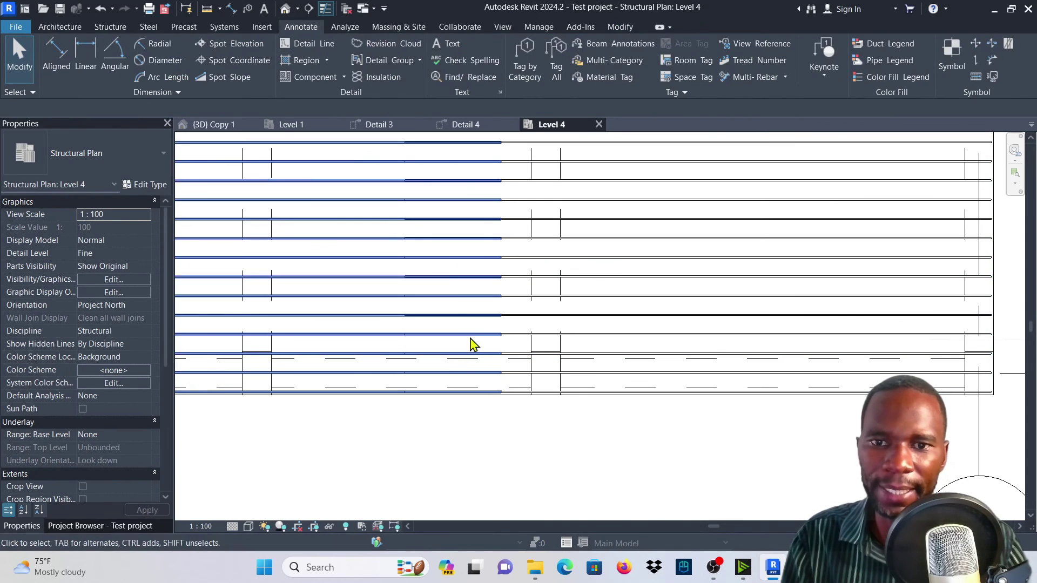
pyautogui.scroll(3, 459, 324)
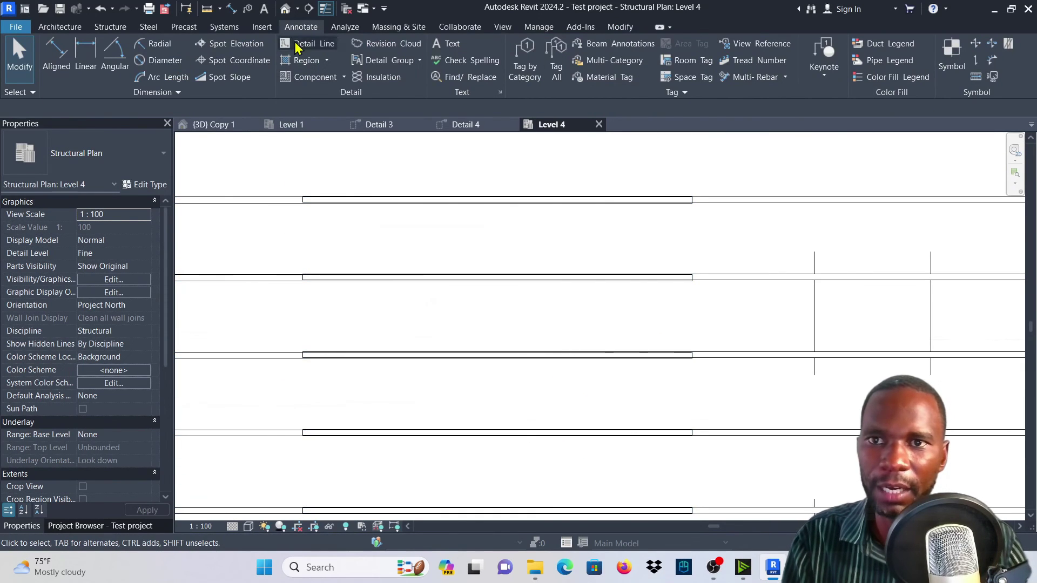
# Place an aligned dimension across the overlap between the two slab bar sets, near grid 2
pyautogui.click(57, 51)
pyautogui.scroll(3, 713, 357)
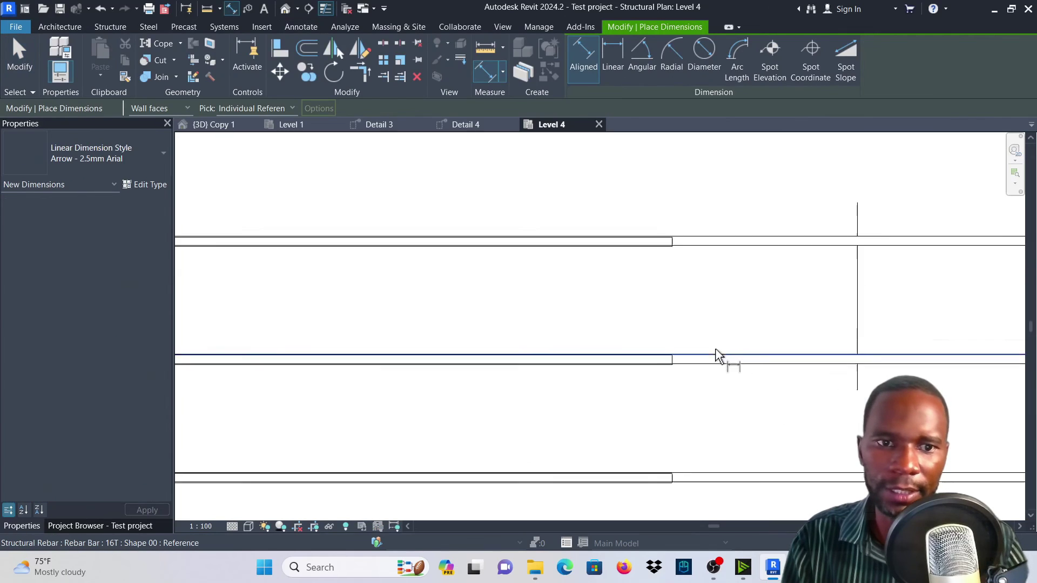
pyautogui.scroll(3, 669, 359)
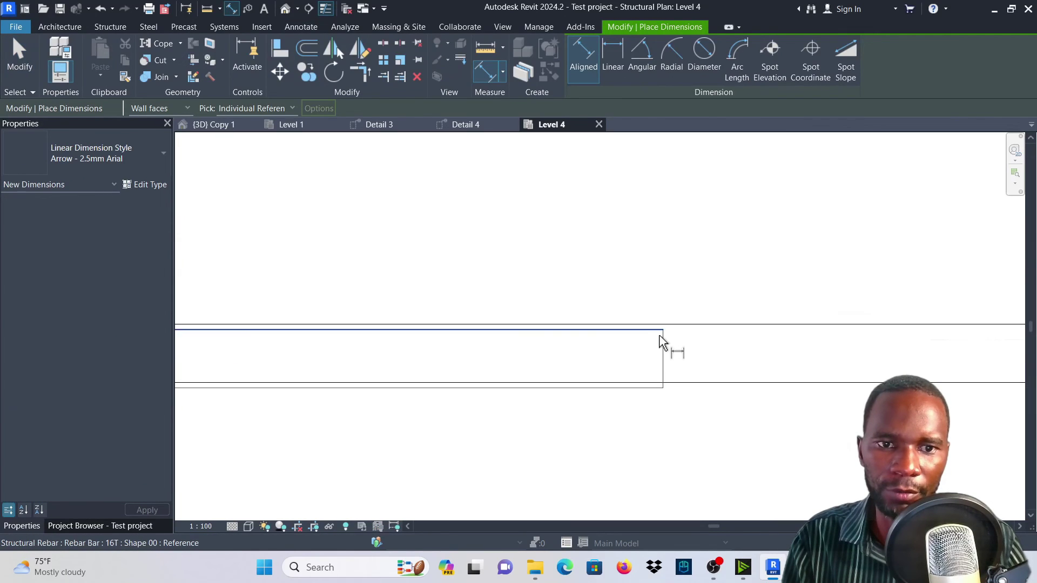
pyautogui.scroll(-5, 667, 354)
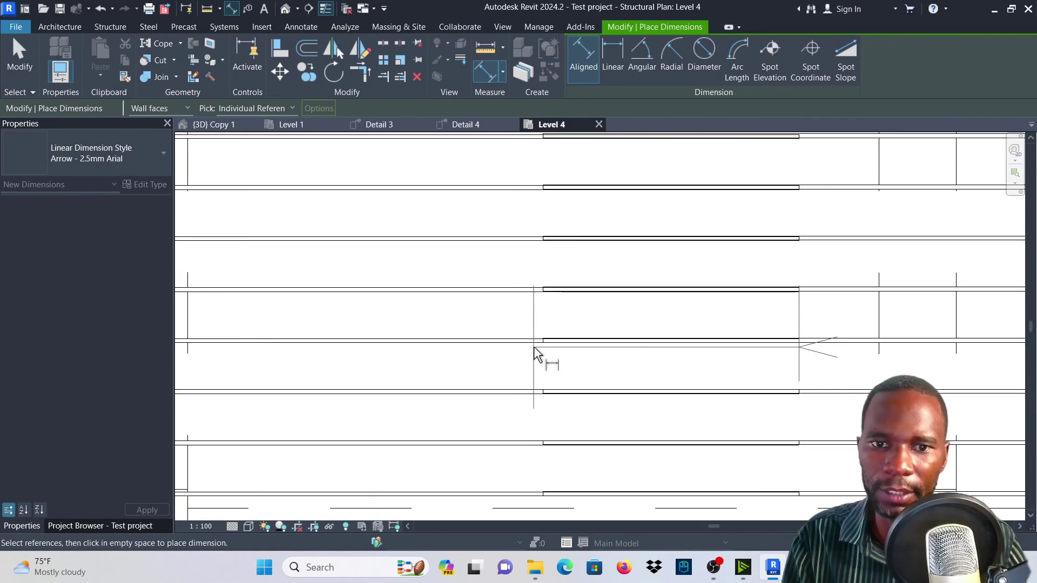
pyautogui.scroll(3, 539, 354)
pyautogui.click(562, 330)
pyautogui.scroll(3, 560, 322)
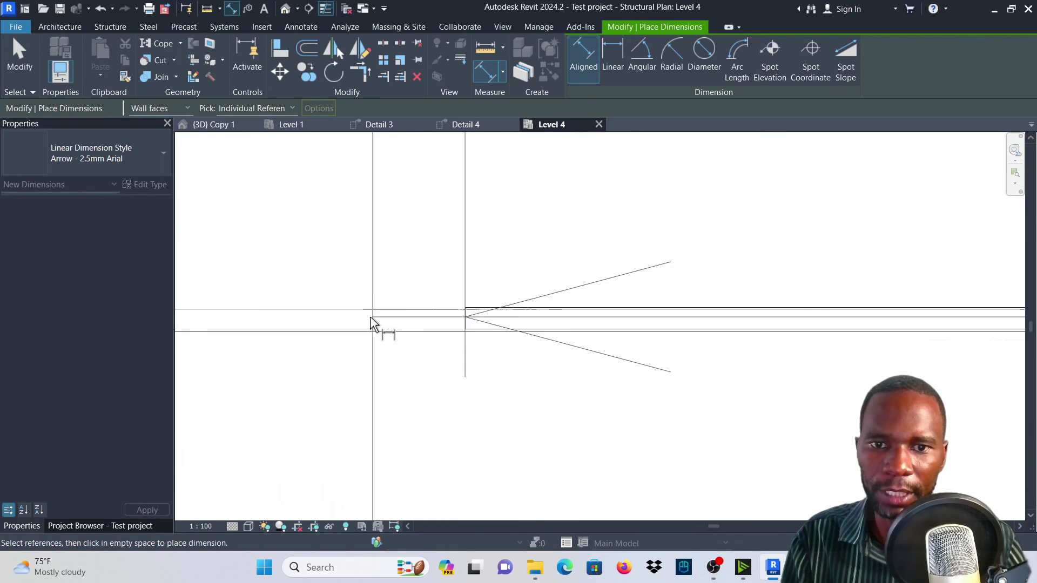
pyautogui.scroll(-3, 435, 344)
pyautogui.click(494, 315)
pyautogui.scroll(-2, 729, 224)
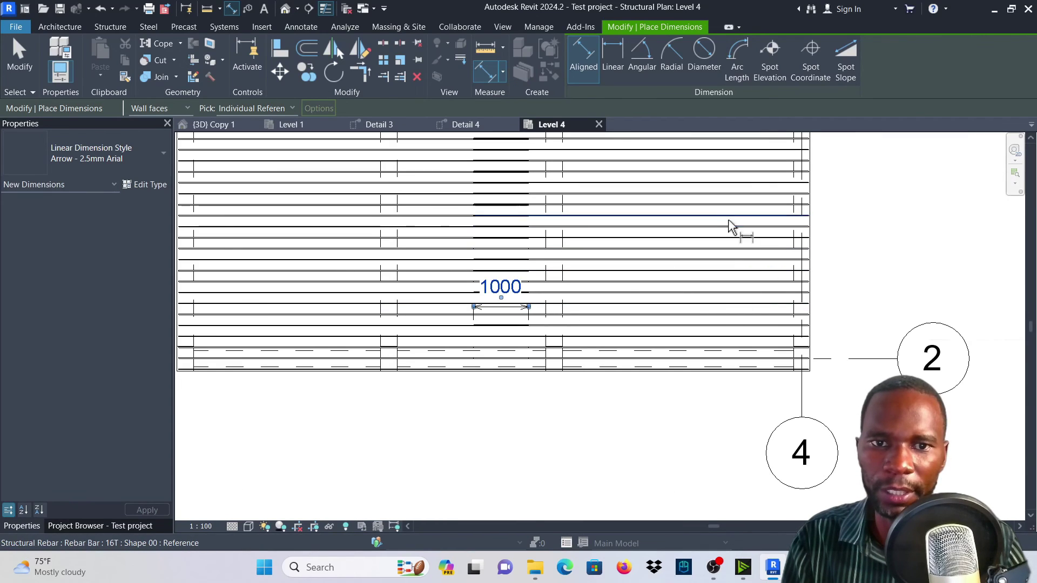
pyautogui.rightClick(724, 215)
pyautogui.press('Escape')
pyautogui.rightClick(886, 196)
pyautogui.click(916, 204)
pyautogui.scroll(5, 506, 296)
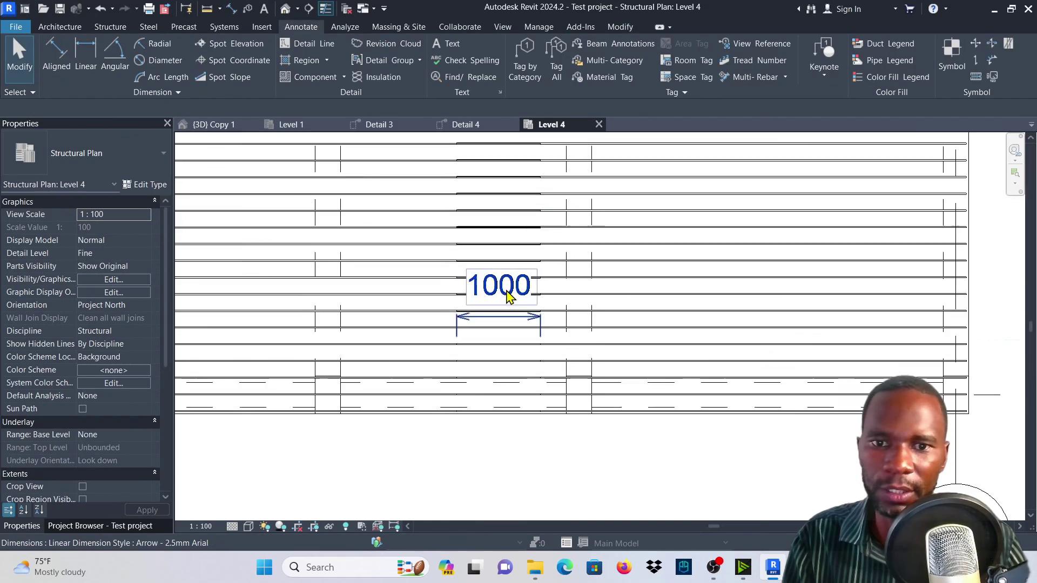
# Select the bar set on the grid 4 side and shift its overlapping ends back and forth, leaving the overlap about midway between the interior column lines
pyautogui.scroll(-3, 672, 302)
pyautogui.scroll(-3, 594, 318)
pyautogui.click(558, 331)
pyautogui.scroll(-1, 583, 356)
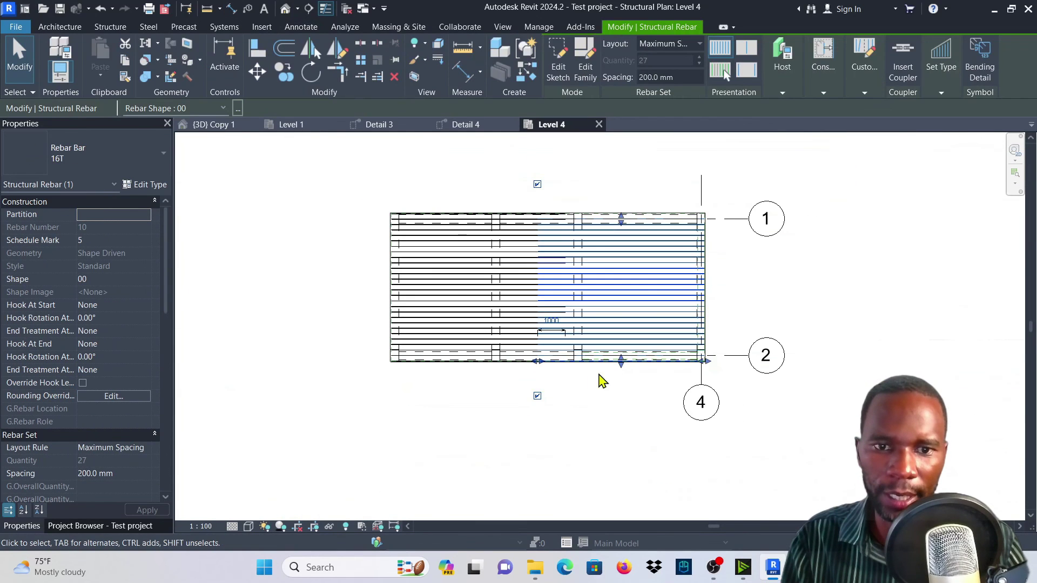
pyautogui.scroll(4, 604, 238)
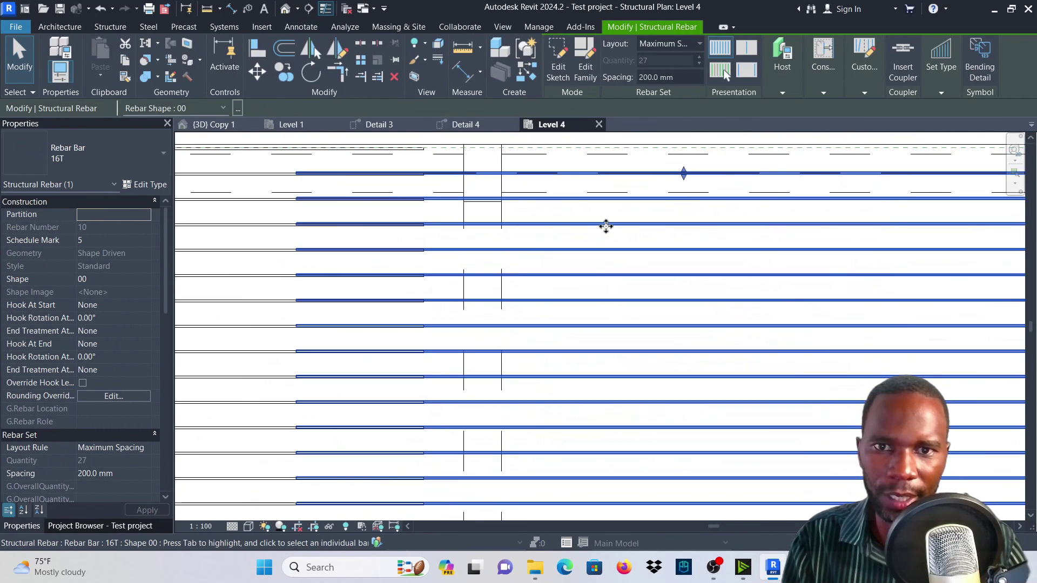
pyautogui.scroll(-4, 607, 224)
pyautogui.scroll(3, 556, 280)
pyautogui.scroll(-3, 531, 345)
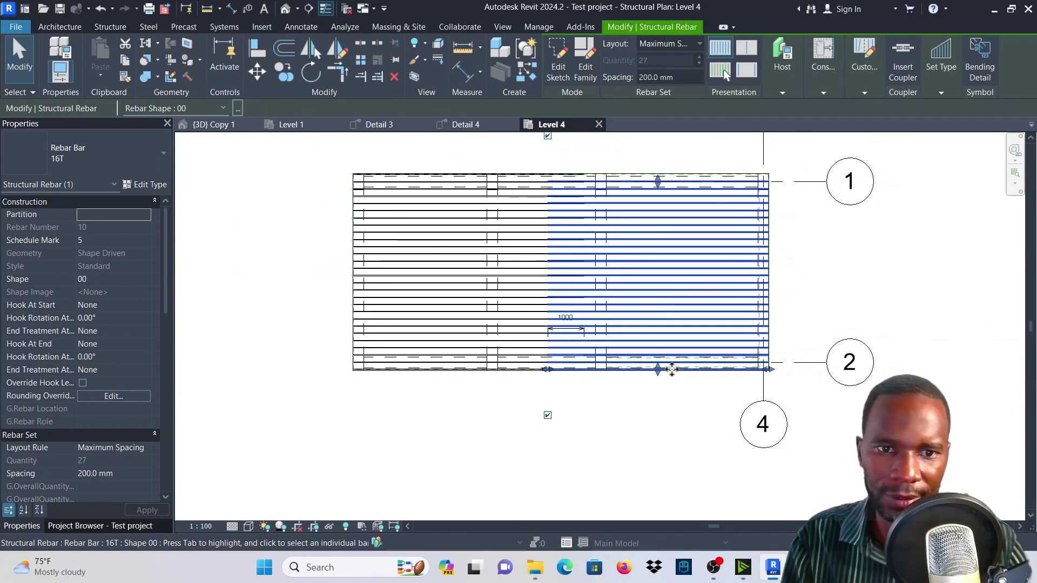
pyautogui.scroll(3, 544, 331)
pyautogui.scroll(-2, 729, 415)
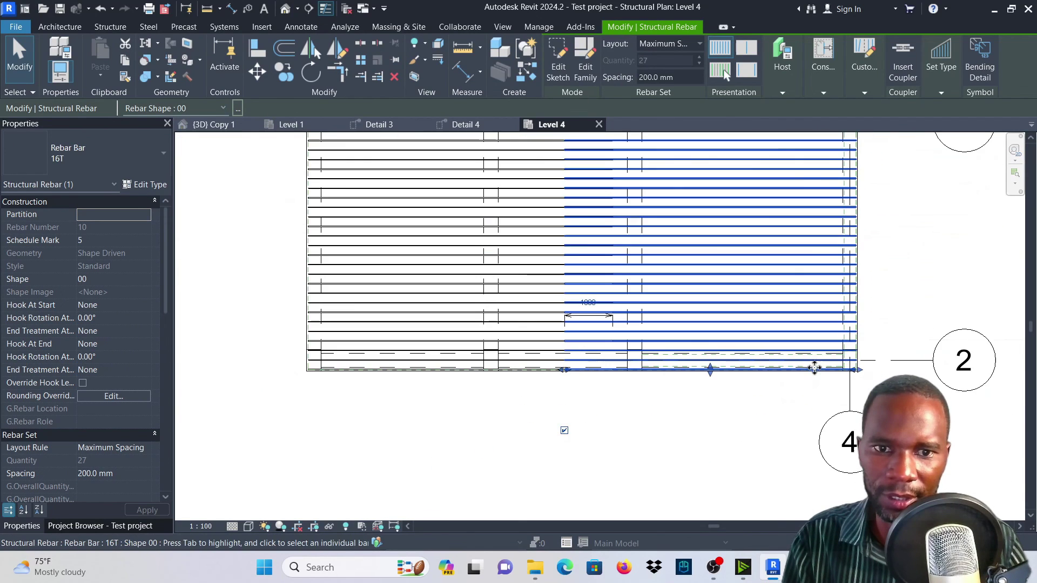
pyautogui.scroll(4, 572, 371)
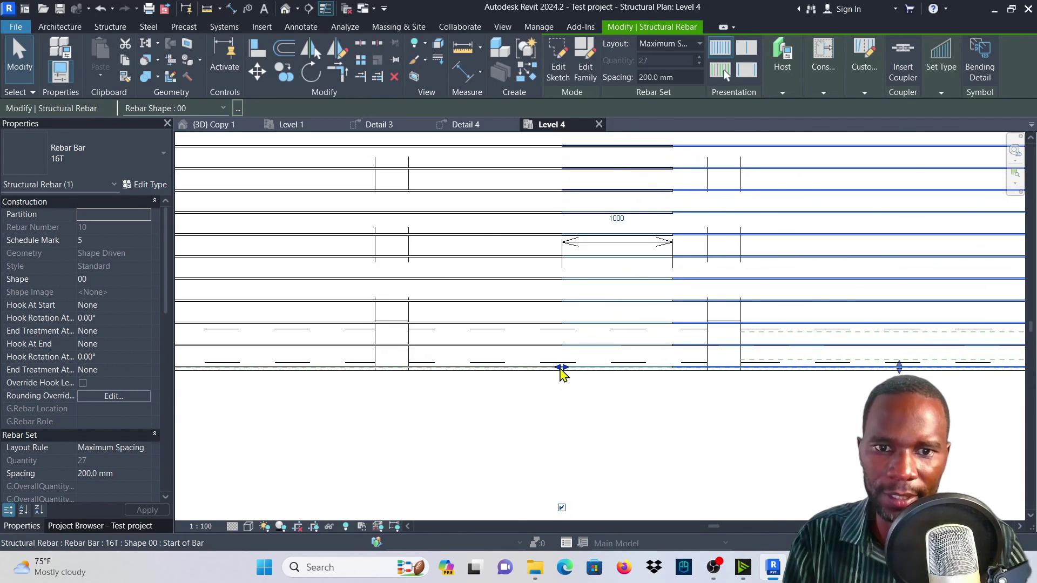
pyautogui.moveTo(560, 368); pyautogui.dragTo(241, 430)
pyautogui.scroll(-4, 507, 389)
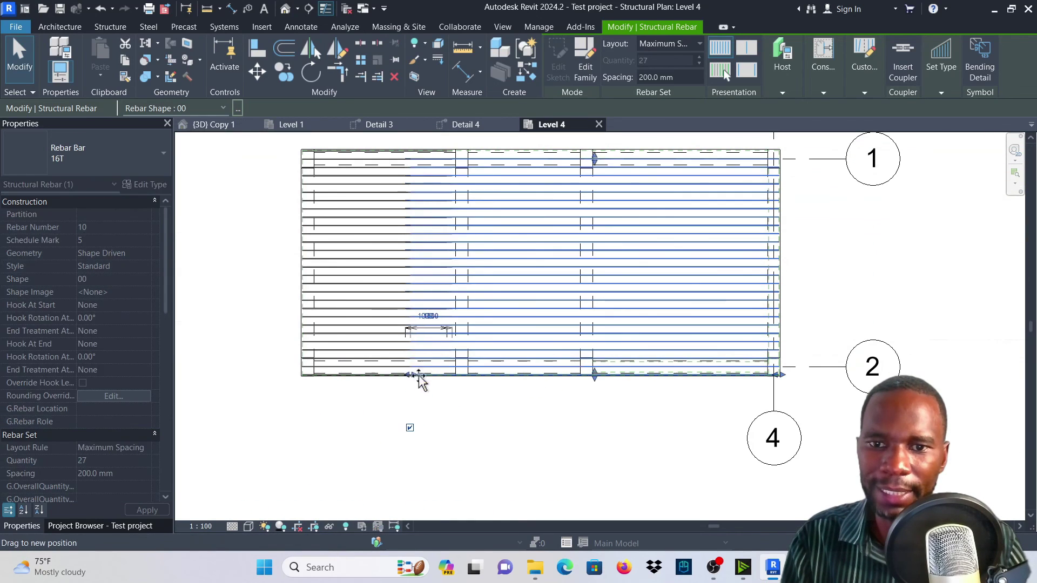
pyautogui.scroll(2, 513, 329)
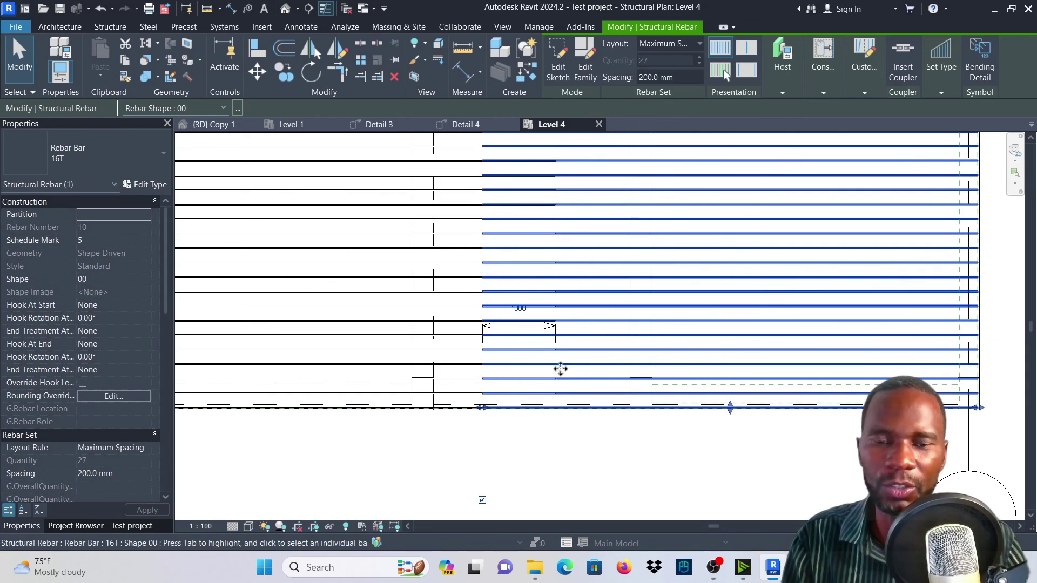
pyautogui.scroll(-3, 561, 369)
pyautogui.press('Escape')
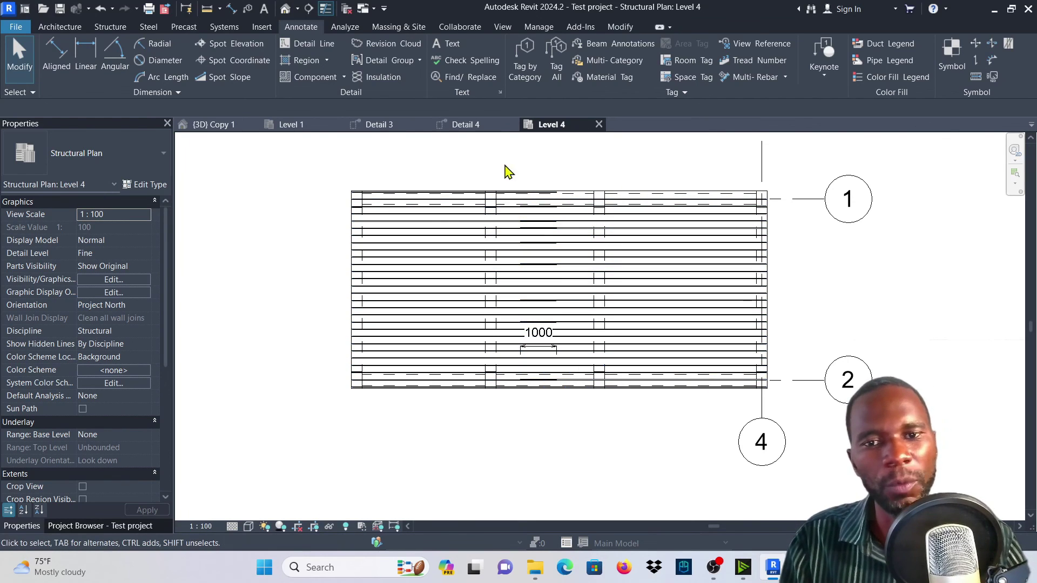
pyautogui.scroll(2, 524, 181)
pyautogui.scroll(-2, 493, 338)
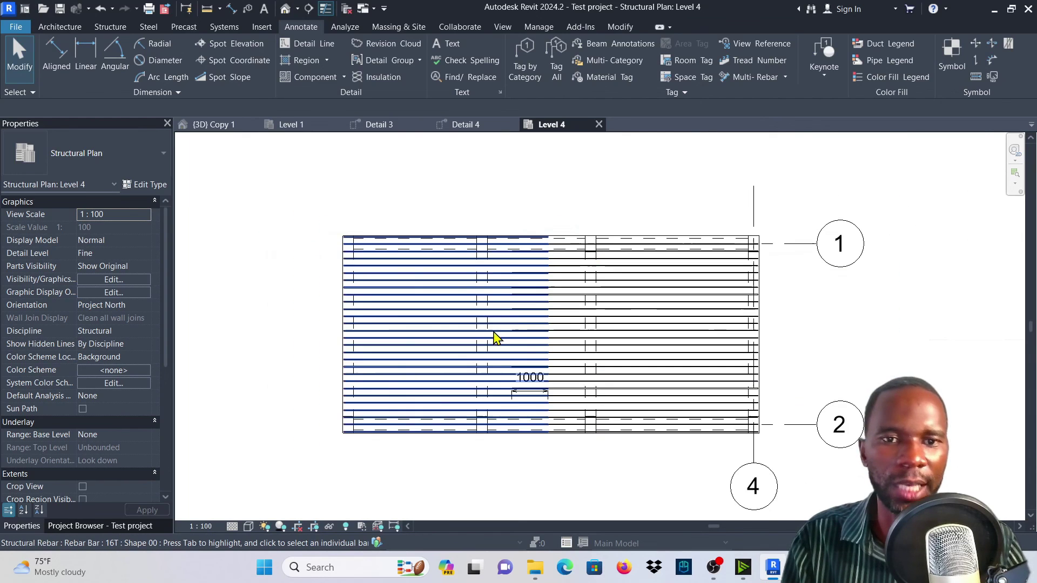
pyautogui.scroll(2, 603, 372)
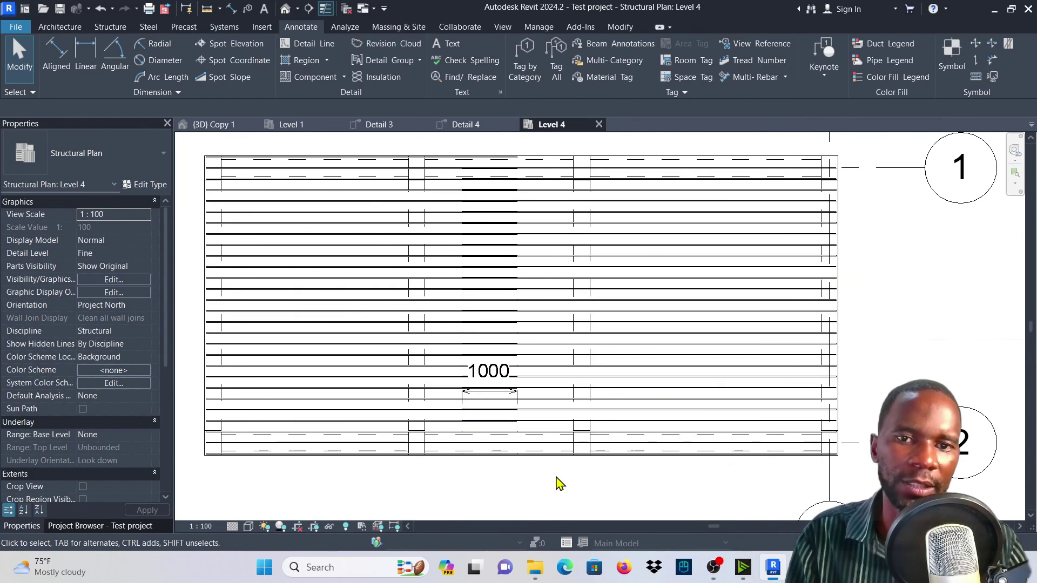